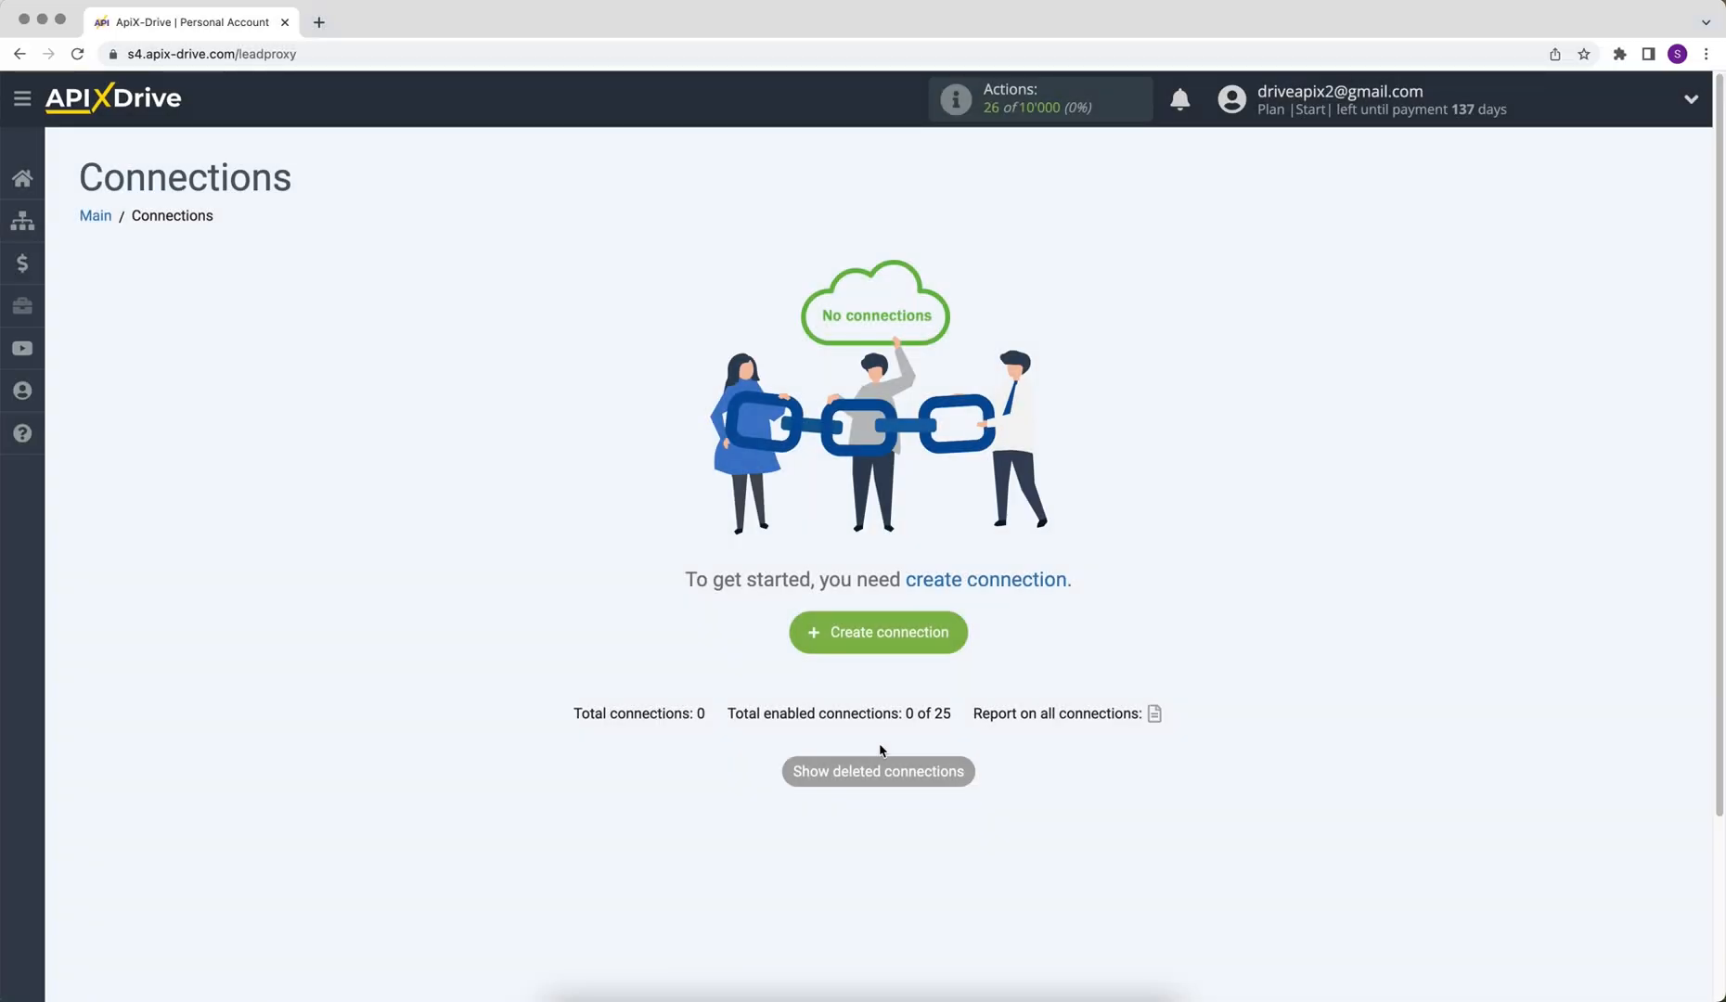
# - Create a new connection with FormCan as the data source system
pyautogui.click(810, 643)
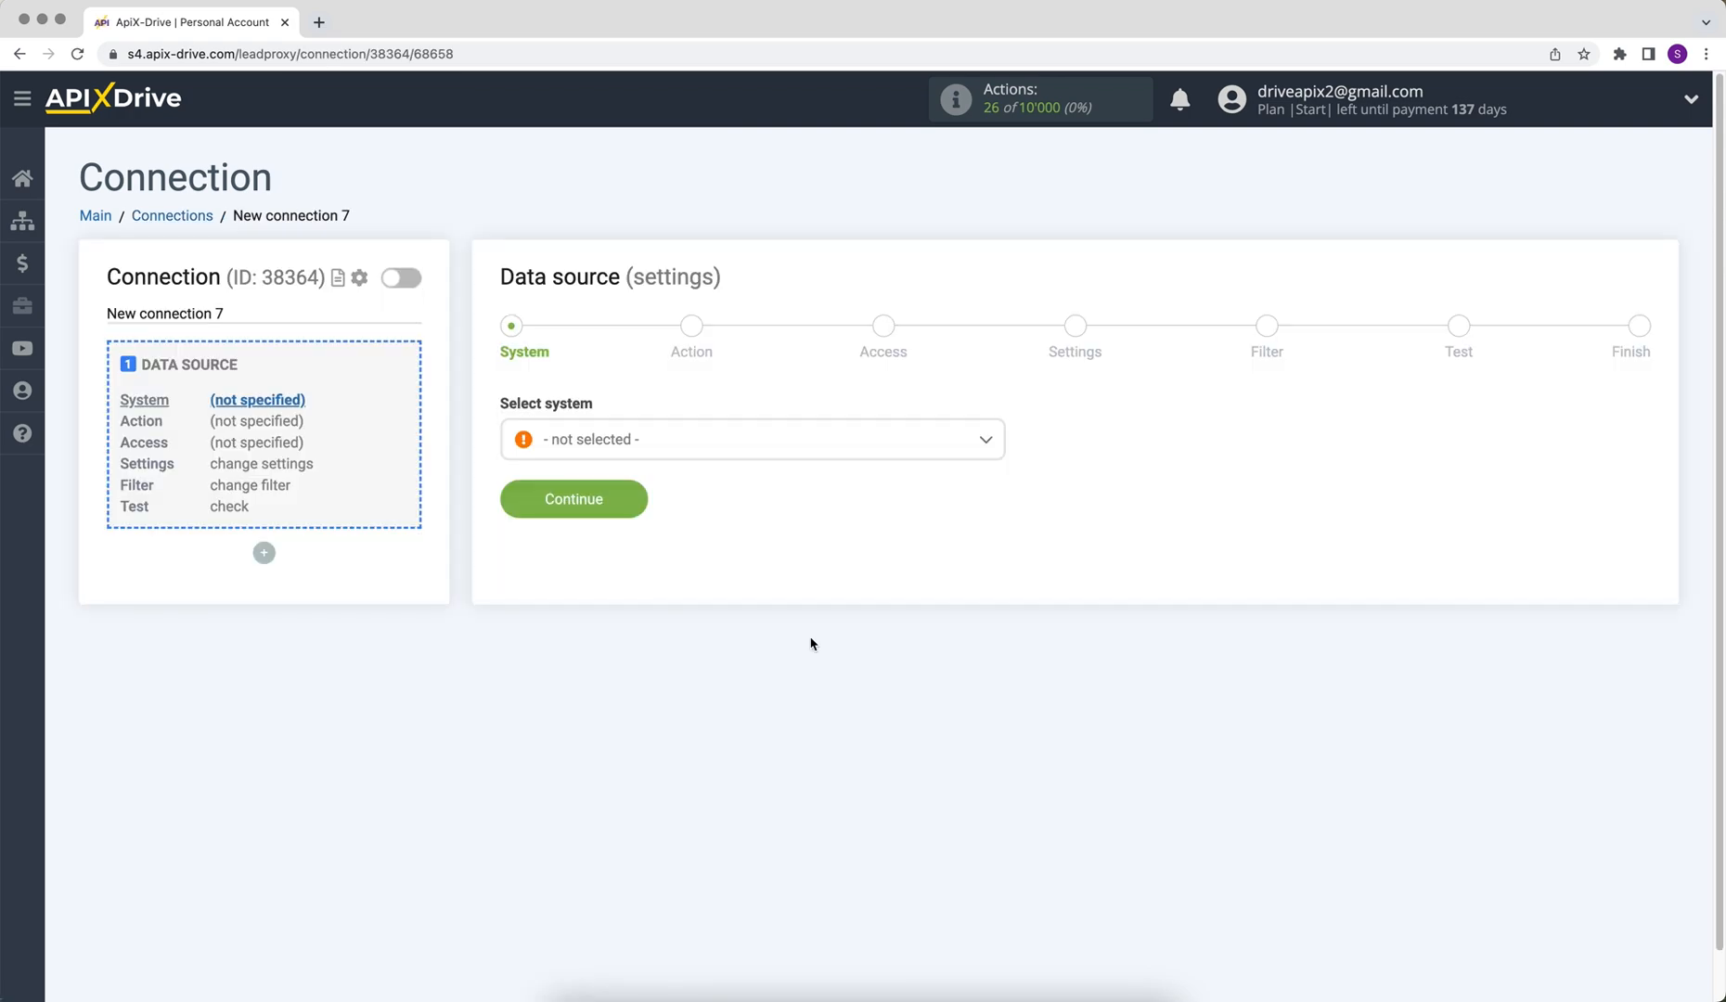
pyautogui.click(840, 444)
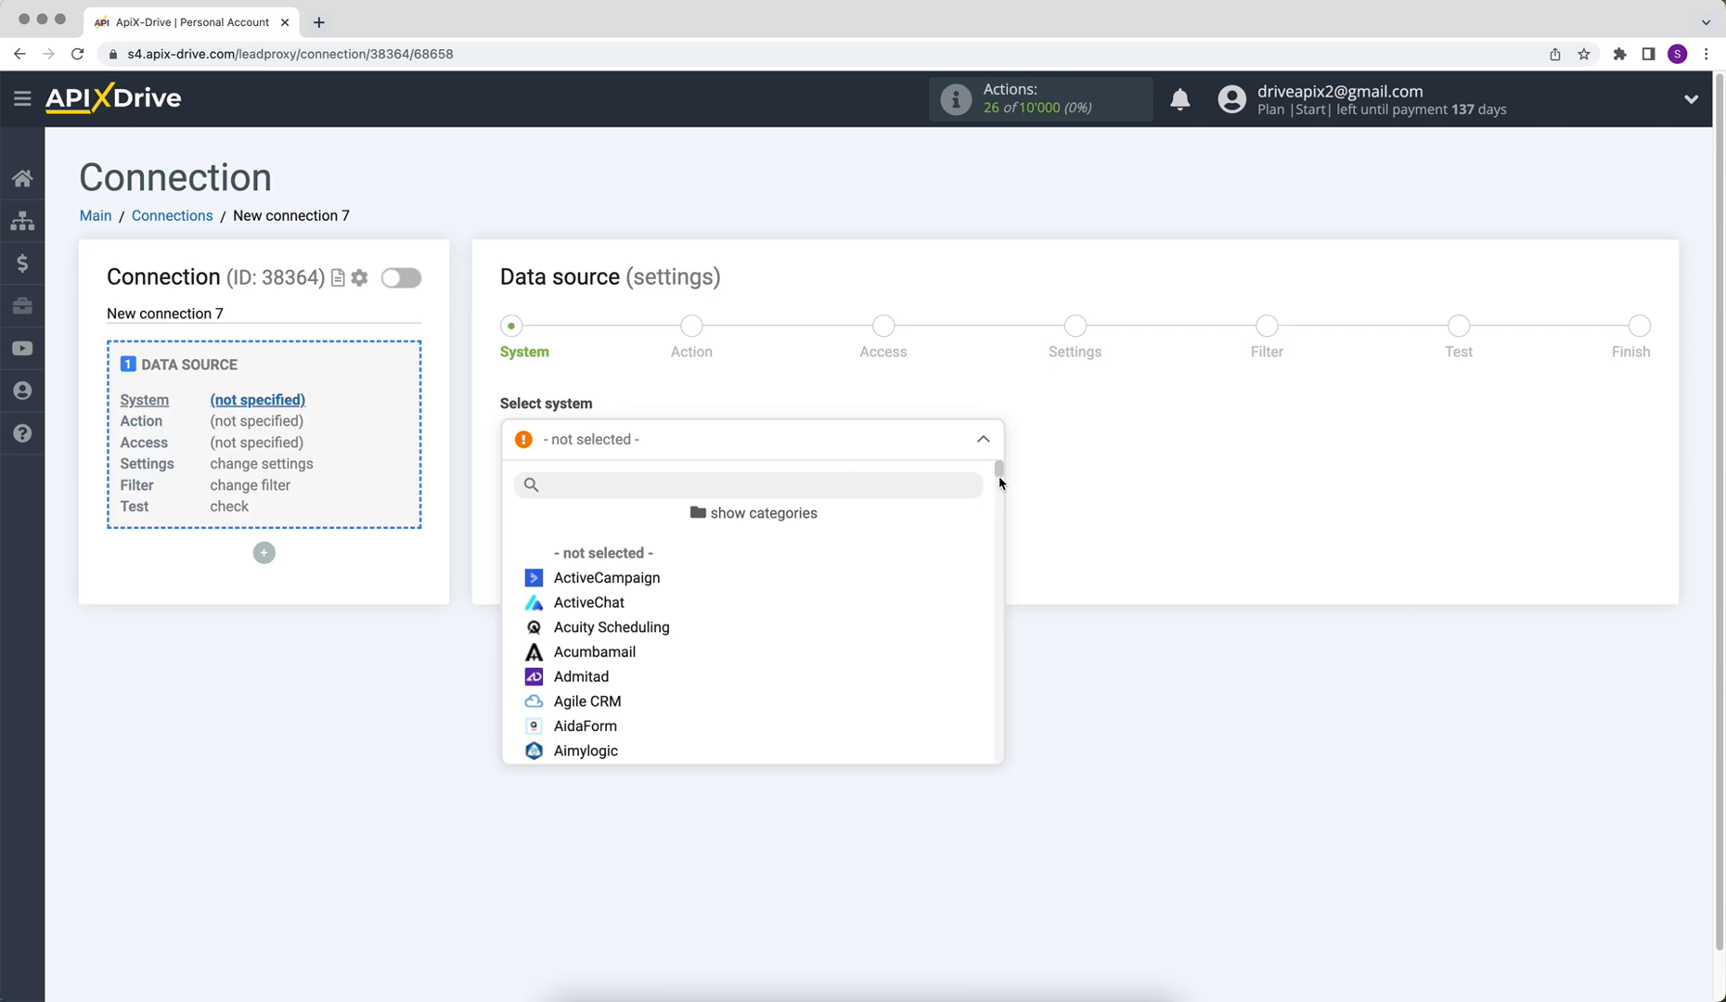
pyautogui.scroll(-1, 998, 473)
pyautogui.moveTo(1000, 471); pyautogui.dragTo(1010, 546)
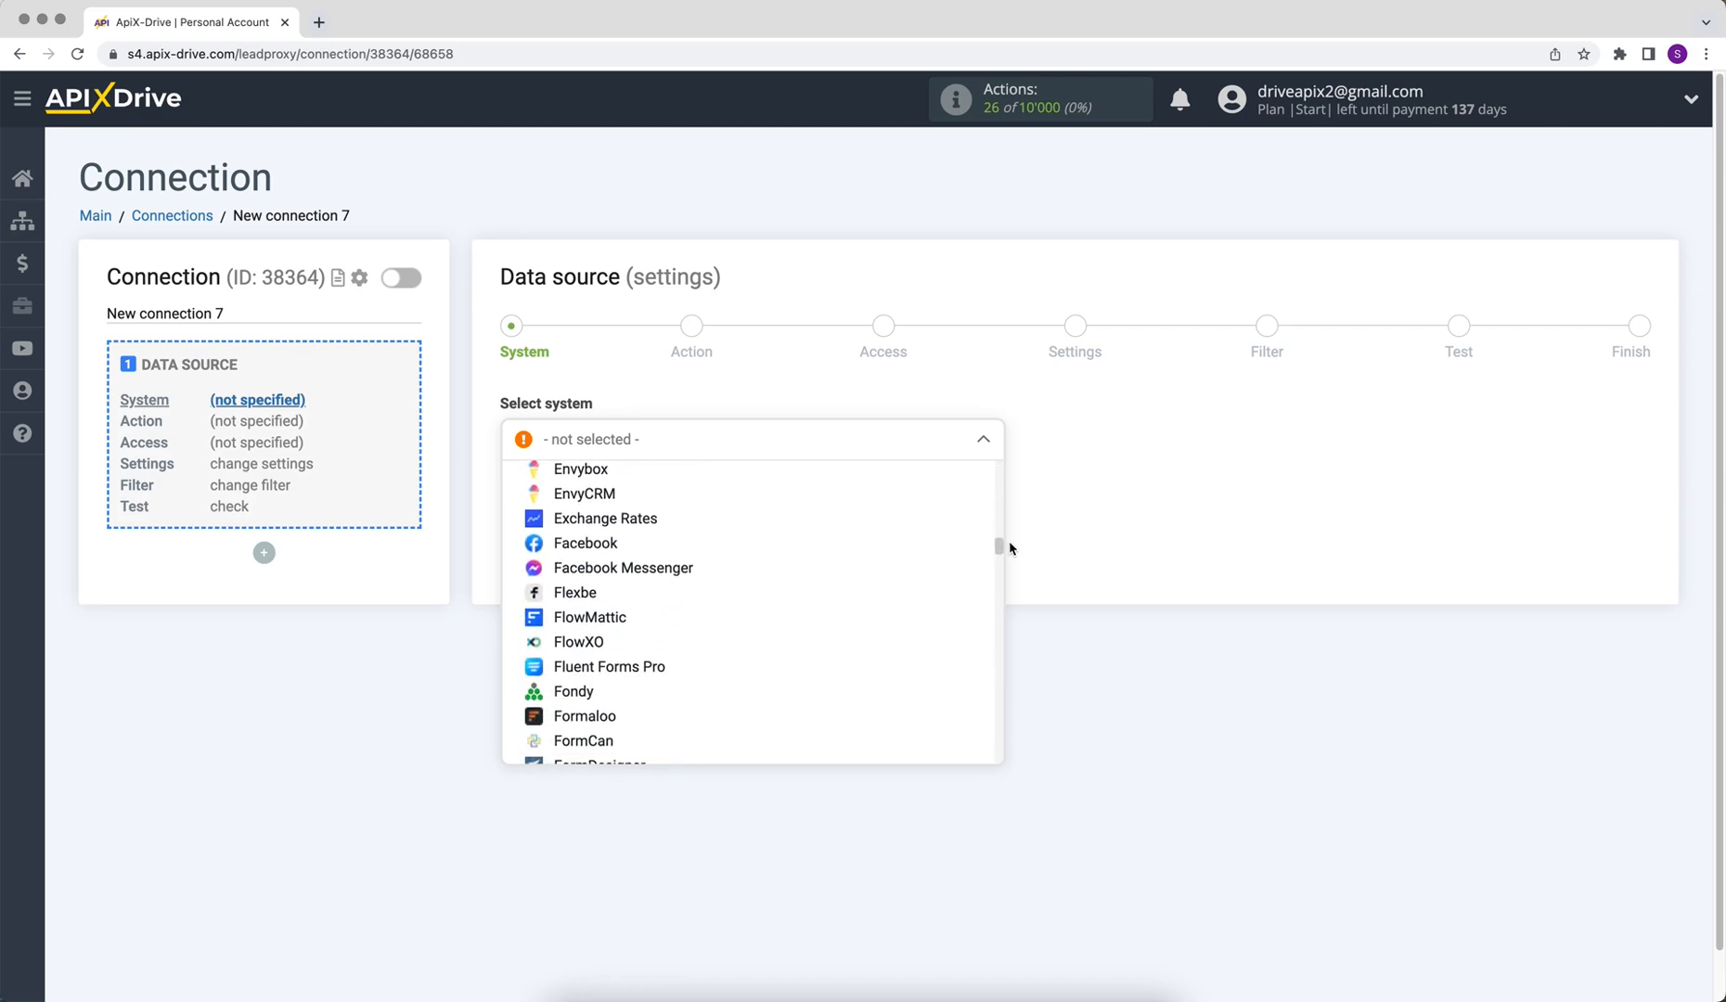
pyautogui.click(557, 741)
pyautogui.click(525, 497)
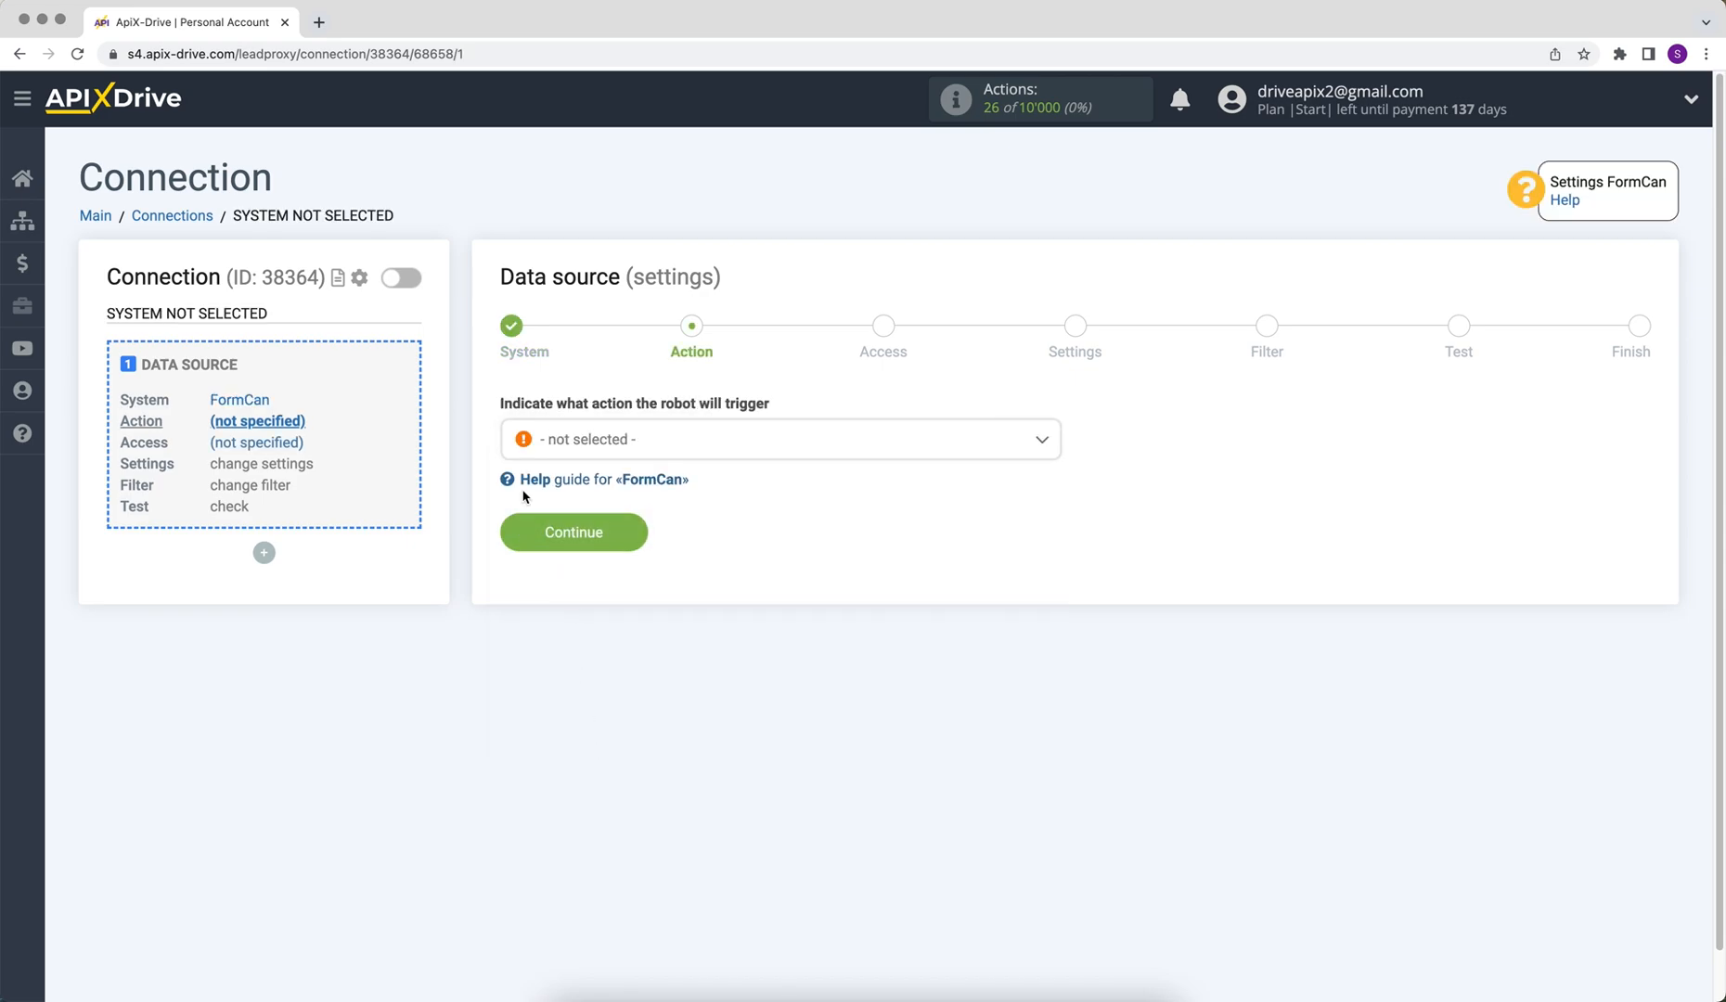
# - Set the FormCan source action to Get DATA
pyautogui.click(575, 453)
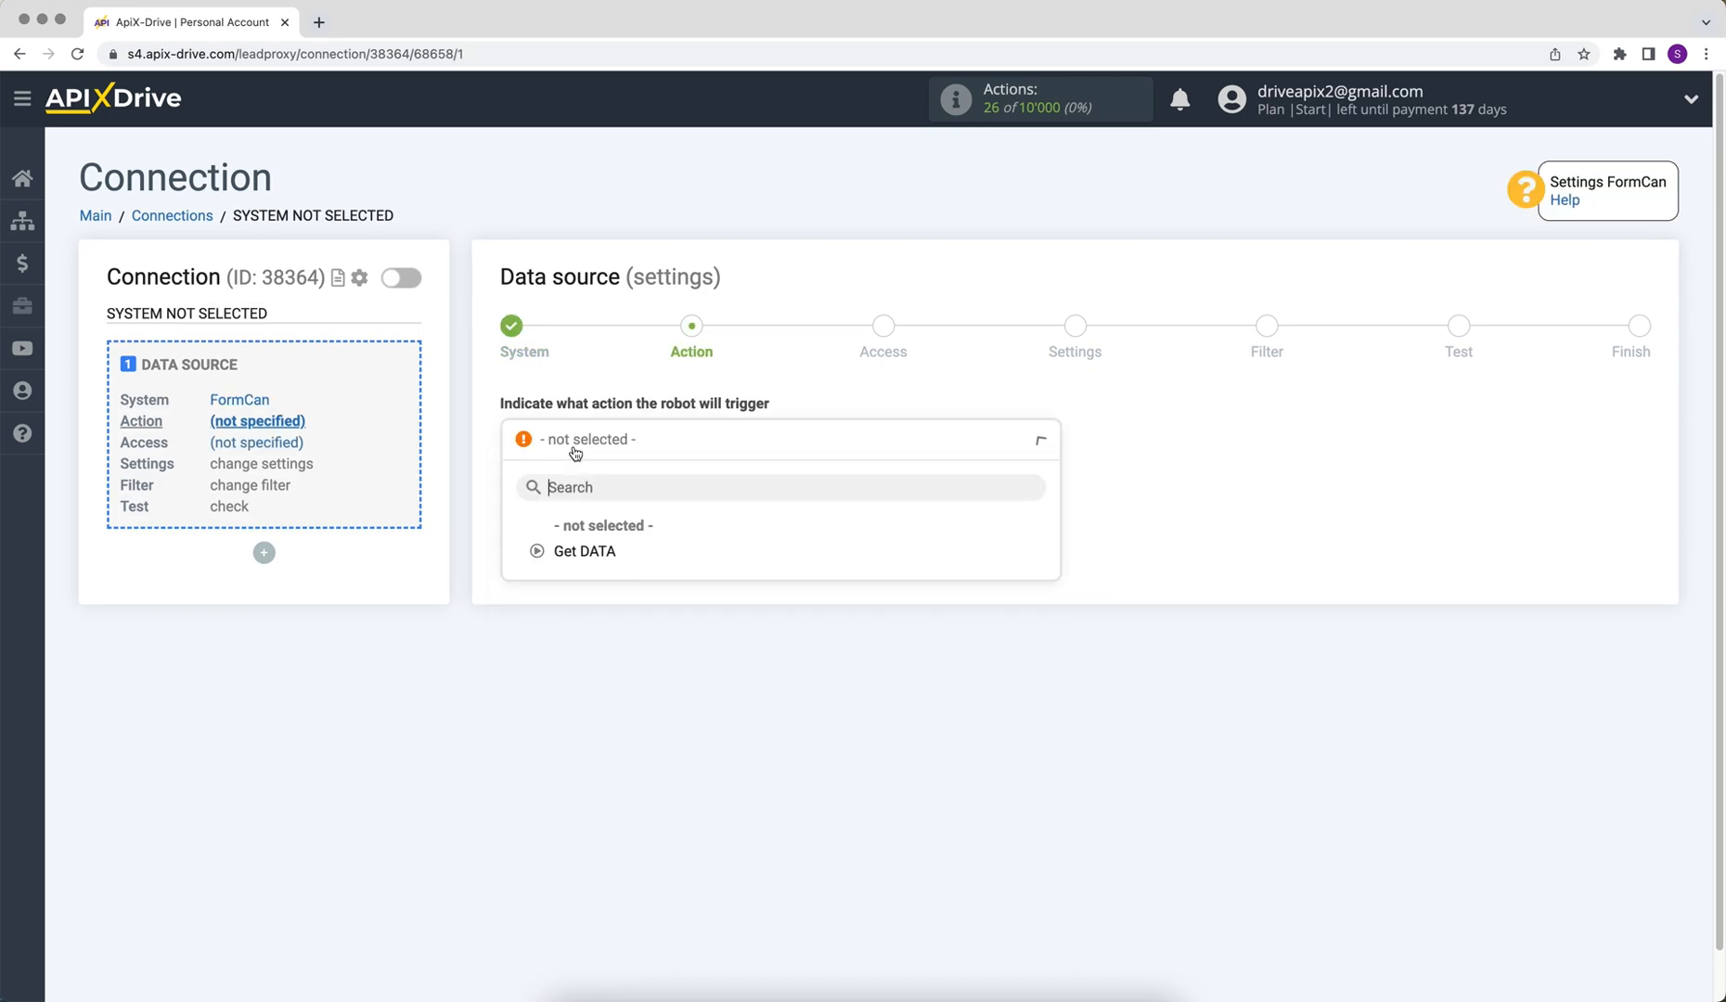
pyautogui.click(573, 554)
pyautogui.click(515, 541)
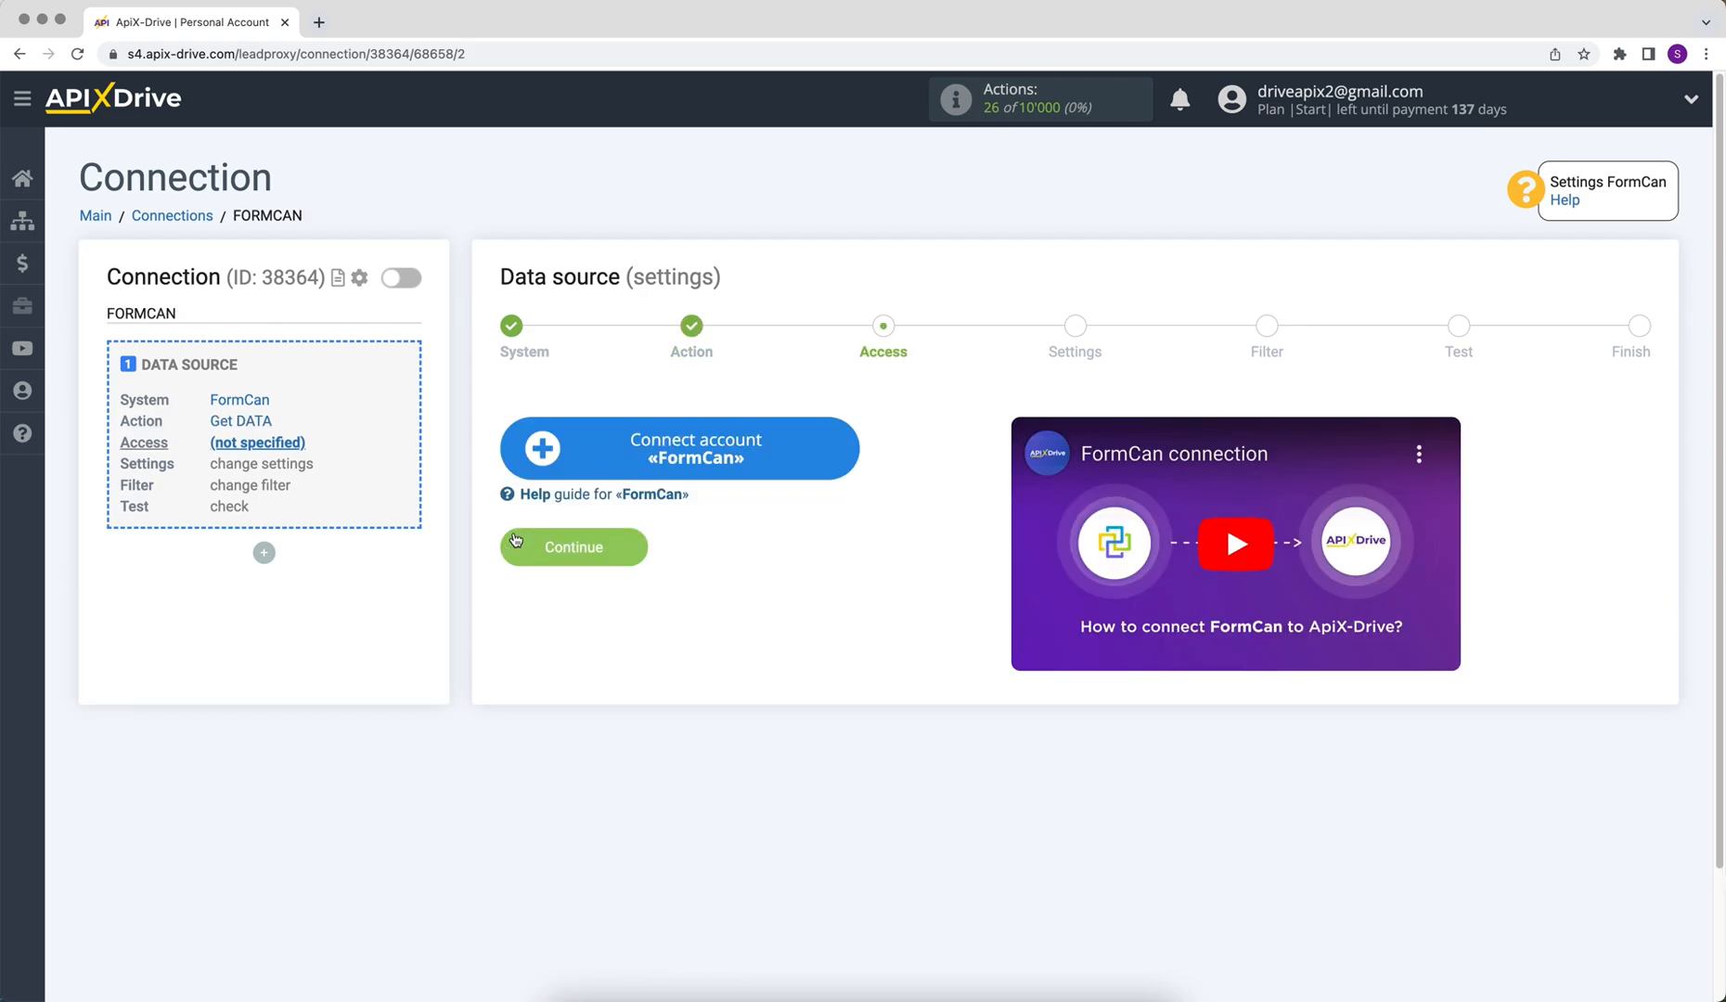
# - Connect a FormCan account, select it as the source login, and continue to settings
pyautogui.click(527, 457)
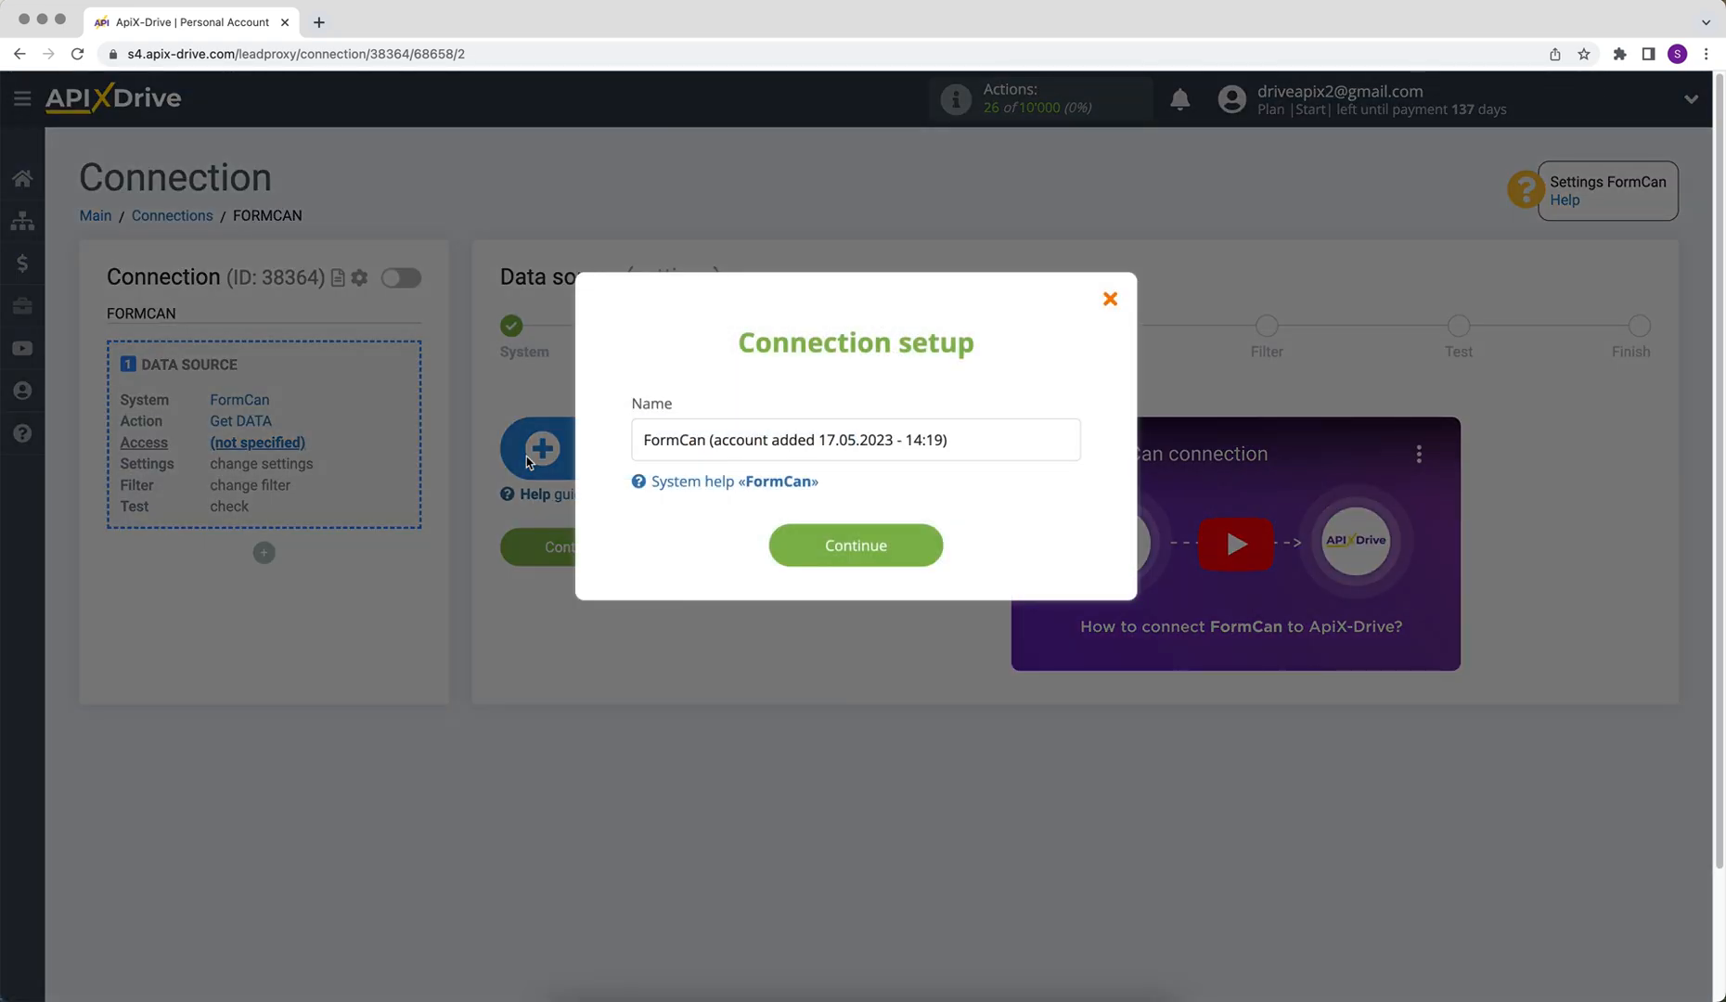
pyautogui.click(783, 546)
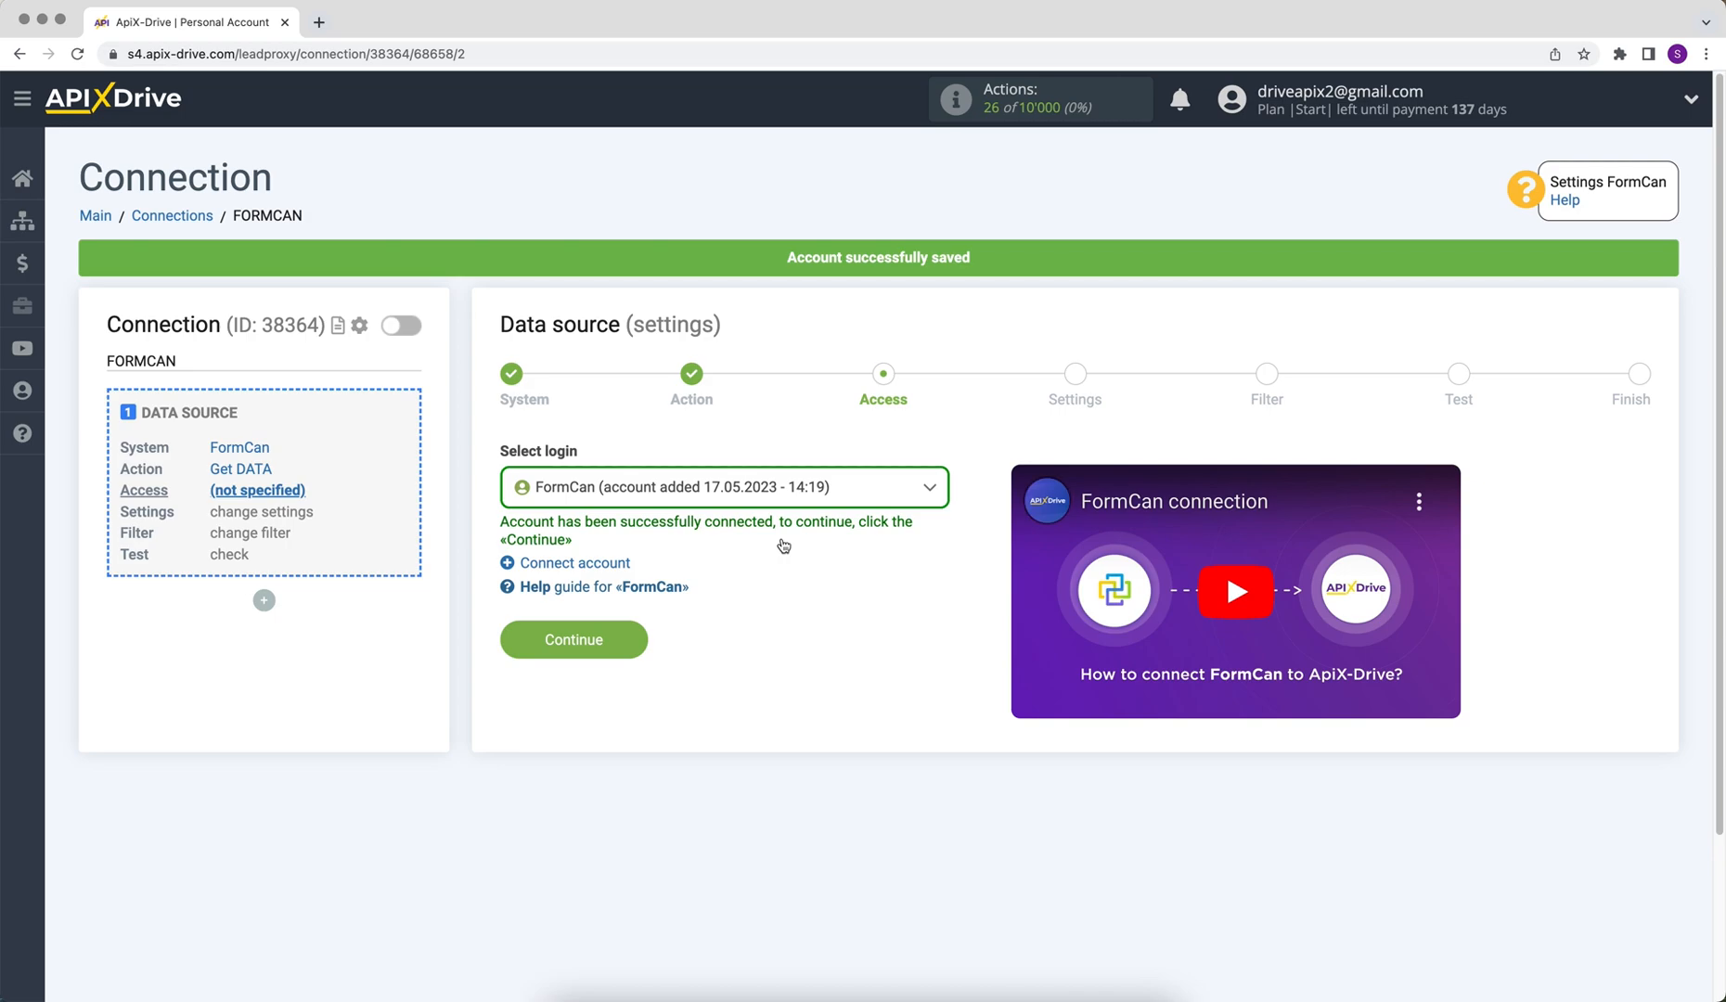
pyautogui.click(780, 501)
pyautogui.click(782, 626)
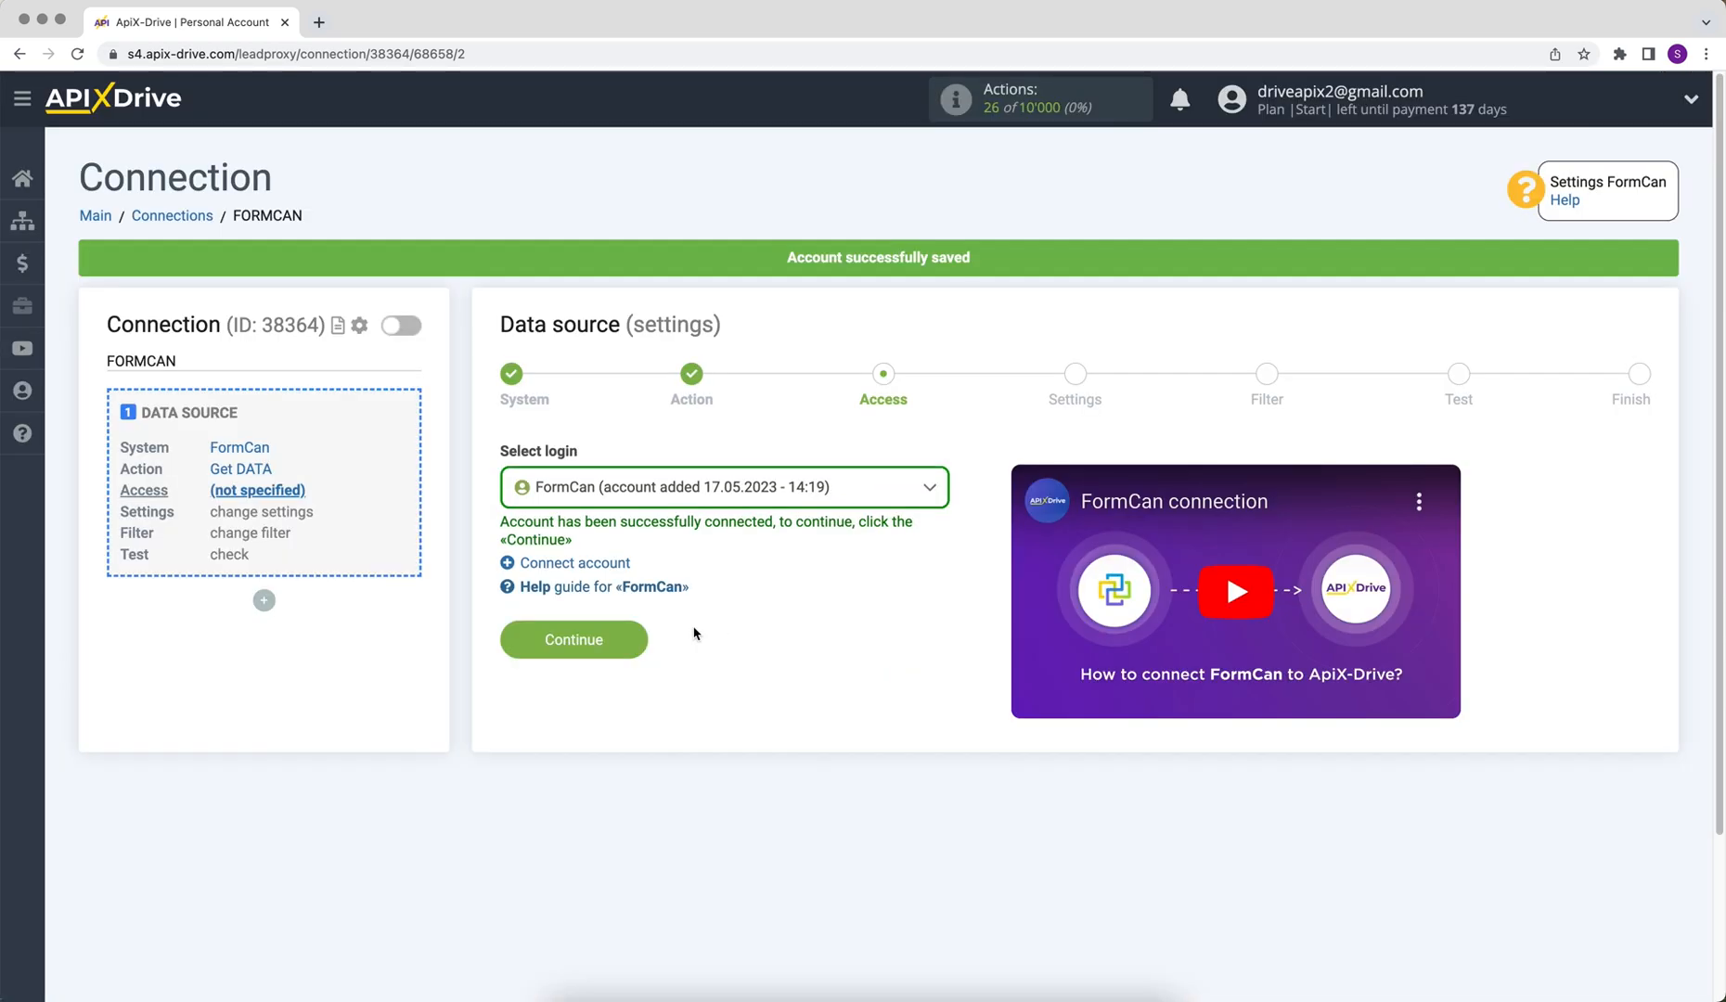
pyautogui.click(530, 640)
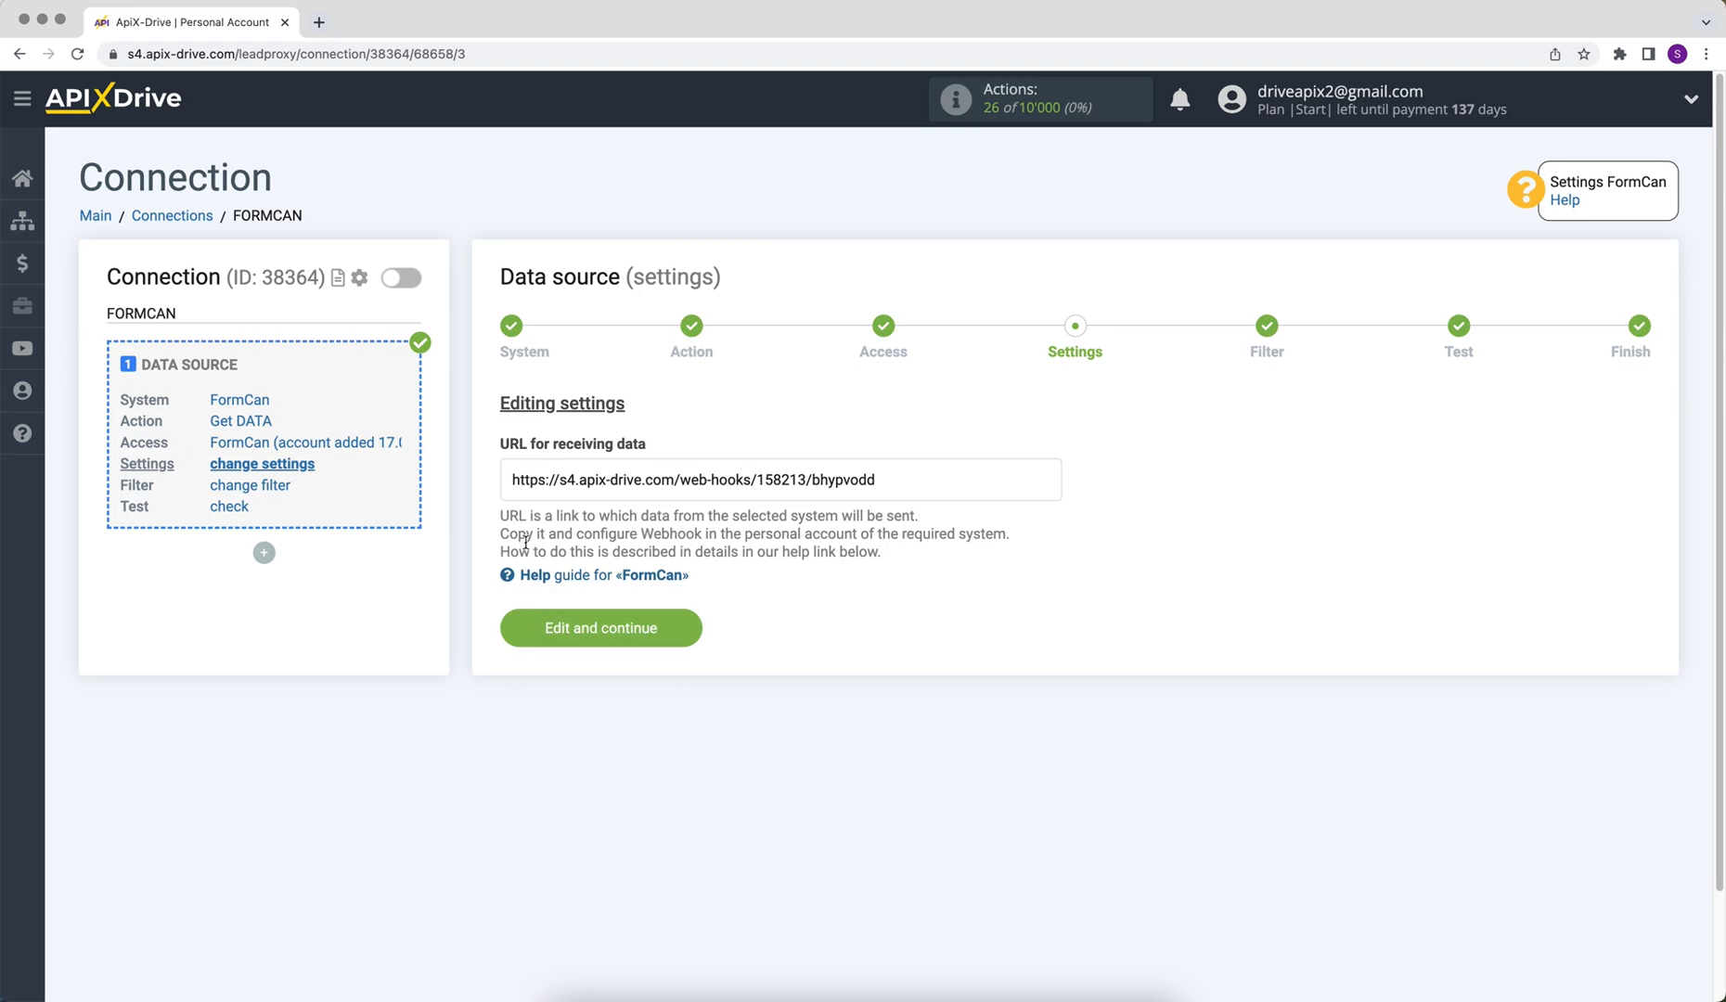
# - Copy the ApiX-Drive webhook URL for receiving data
pyautogui.moveTo(509, 481); pyautogui.dragTo(877, 483)
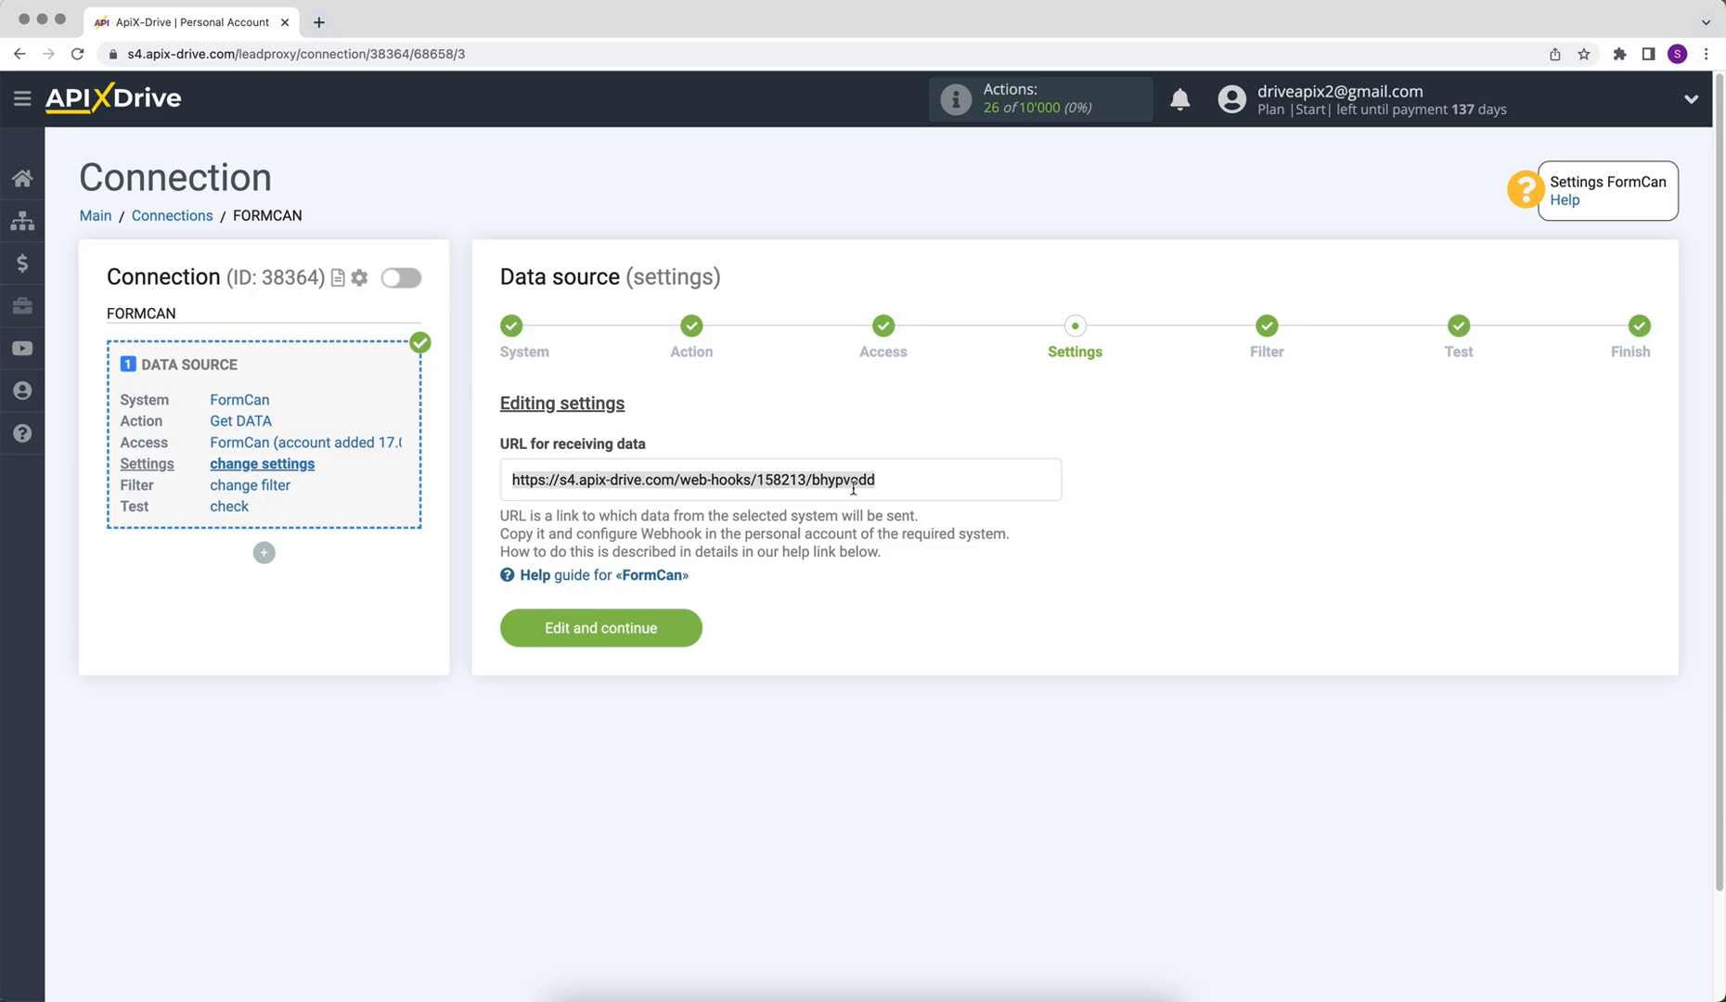
pyautogui.rightClick(847, 482)
pyautogui.click(883, 527)
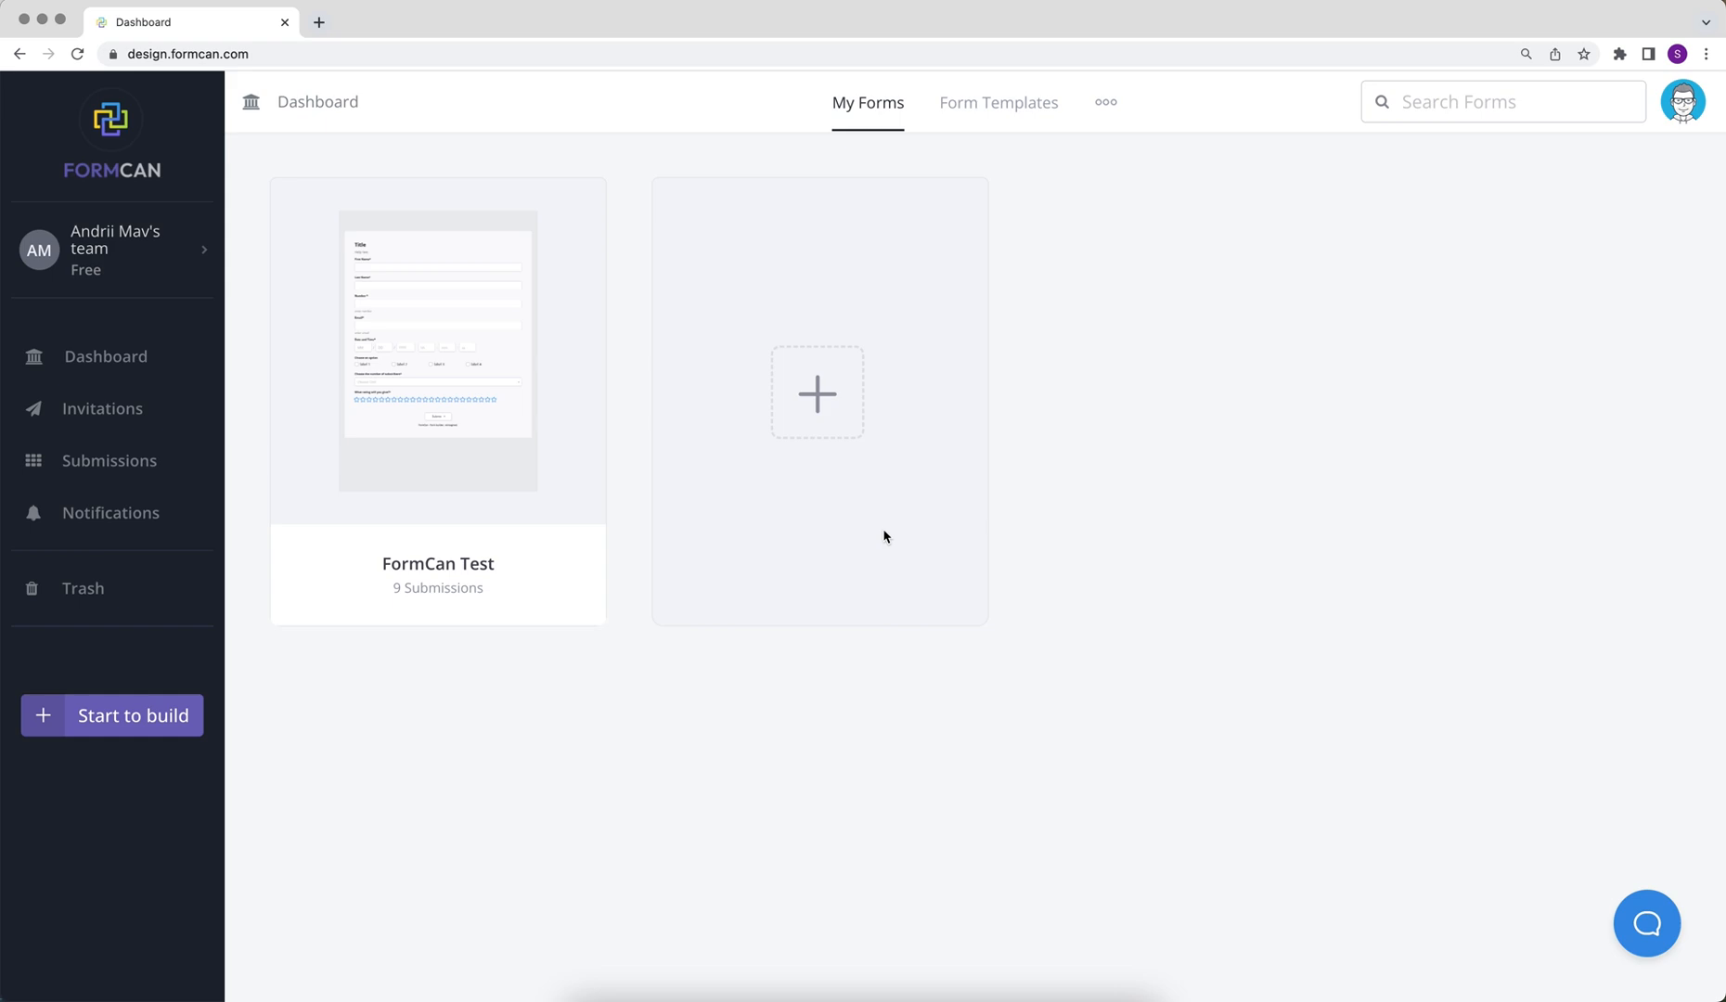
# - Go to FormCan's API and Webhooks page and start a new endpoint
pyautogui.click(1682, 102)
pyautogui.click(1532, 449)
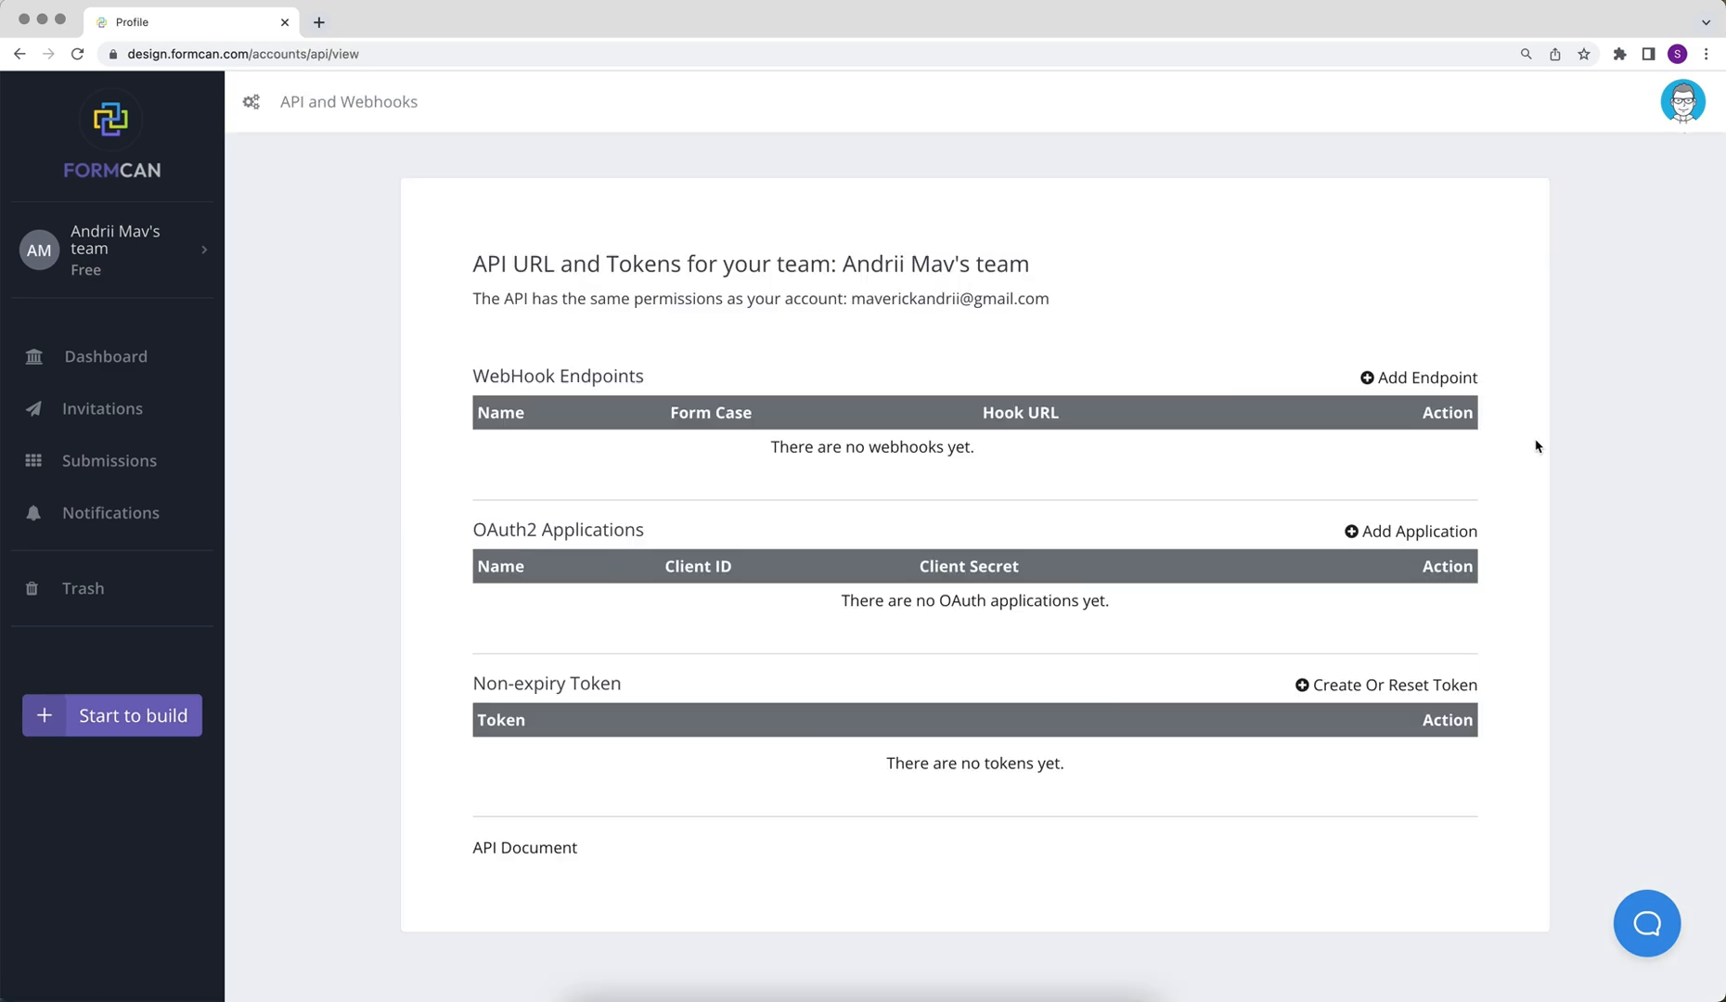
pyautogui.click(1447, 376)
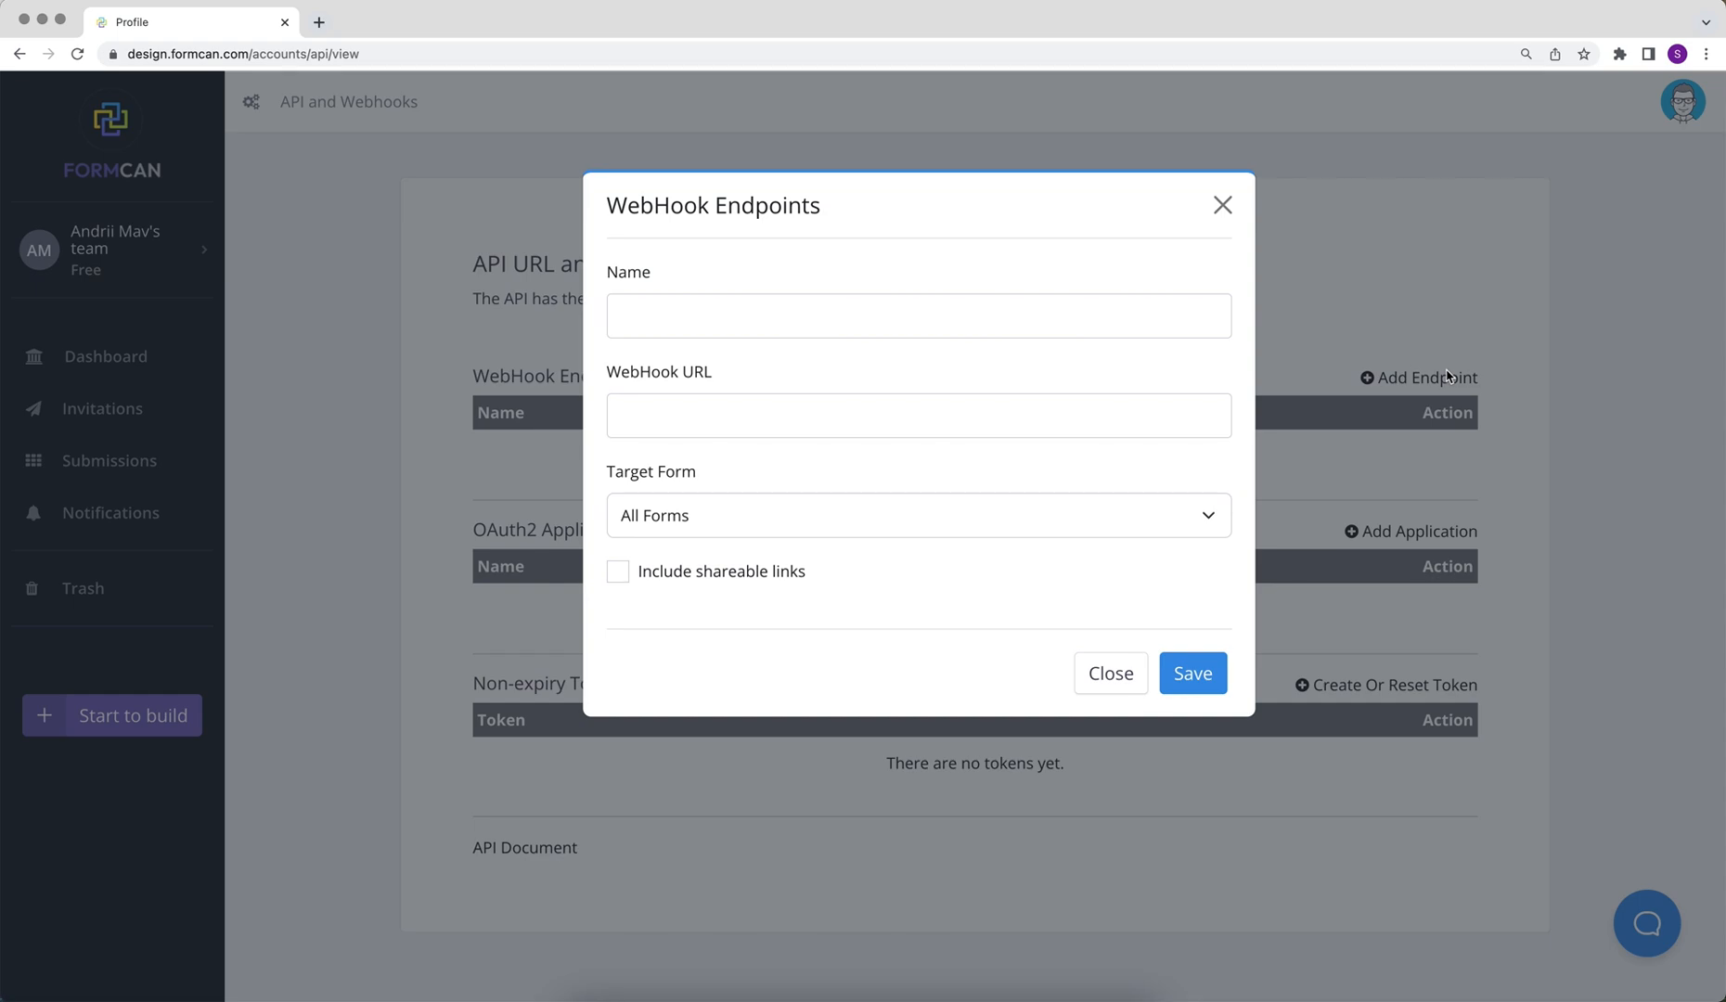
# - Name the endpoint 'ApiX-Drive', paste the webhook URL, target FormCan Test, and save
pyautogui.click(1105, 313)
pyautogui.write('ApiX-Drive')
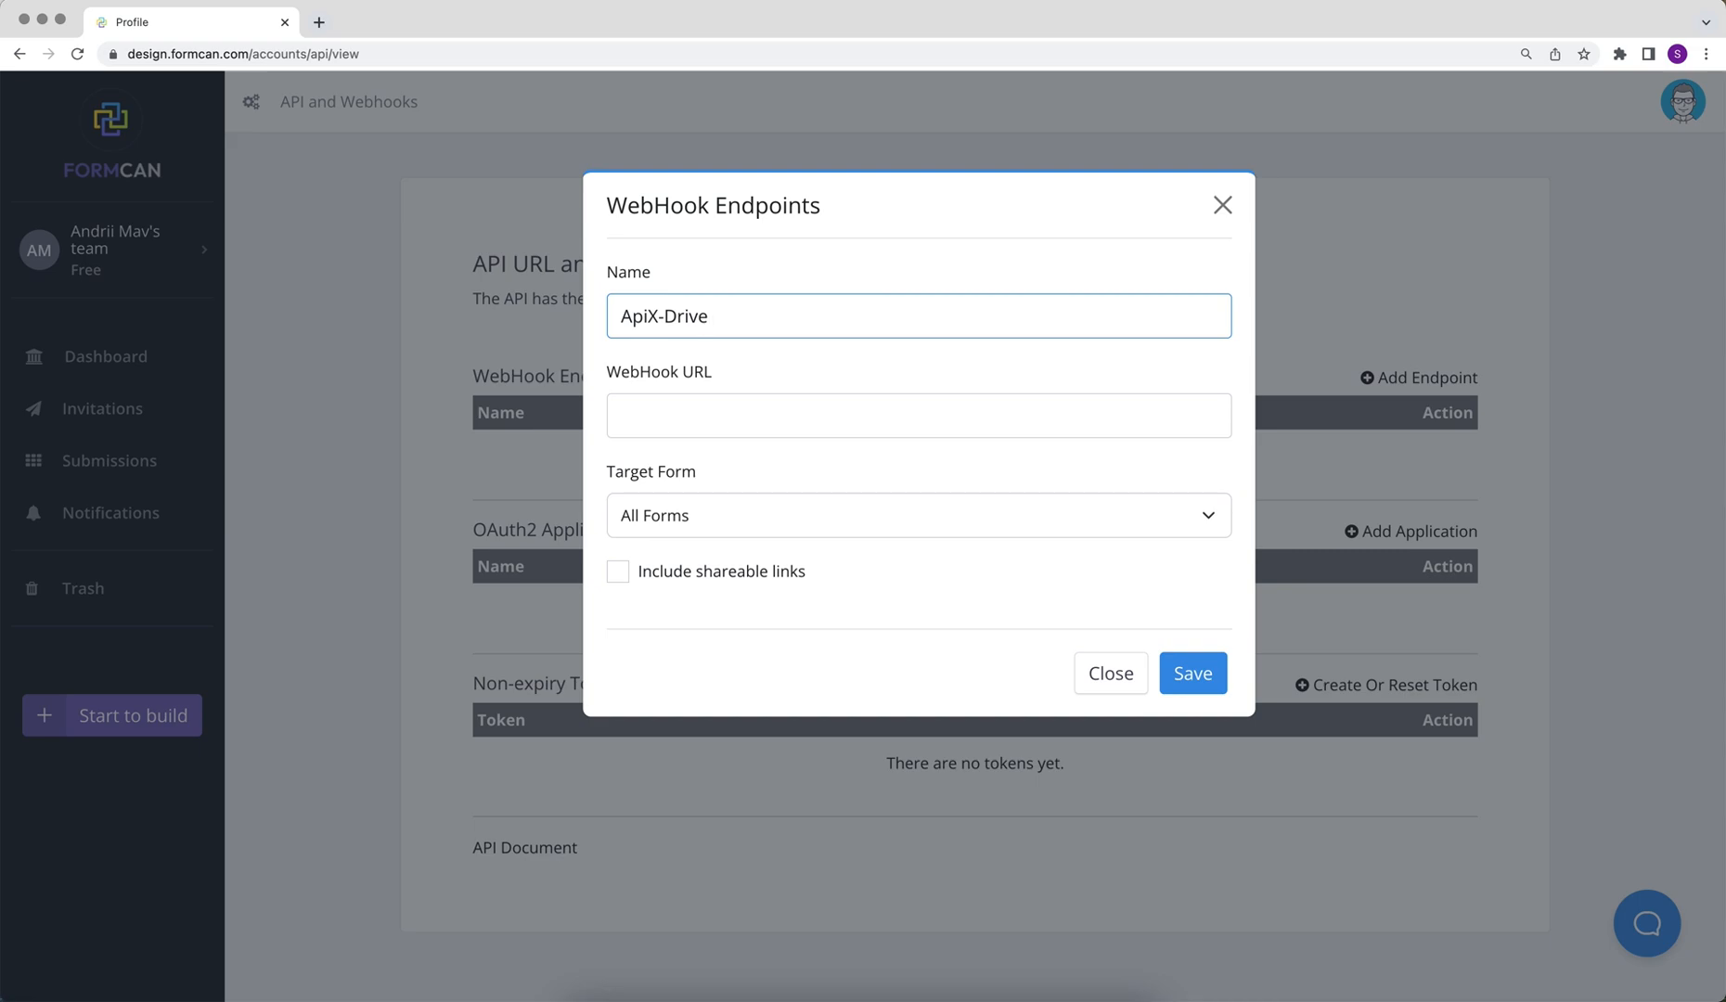
pyautogui.rightClick(894, 424)
pyautogui.click(928, 551)
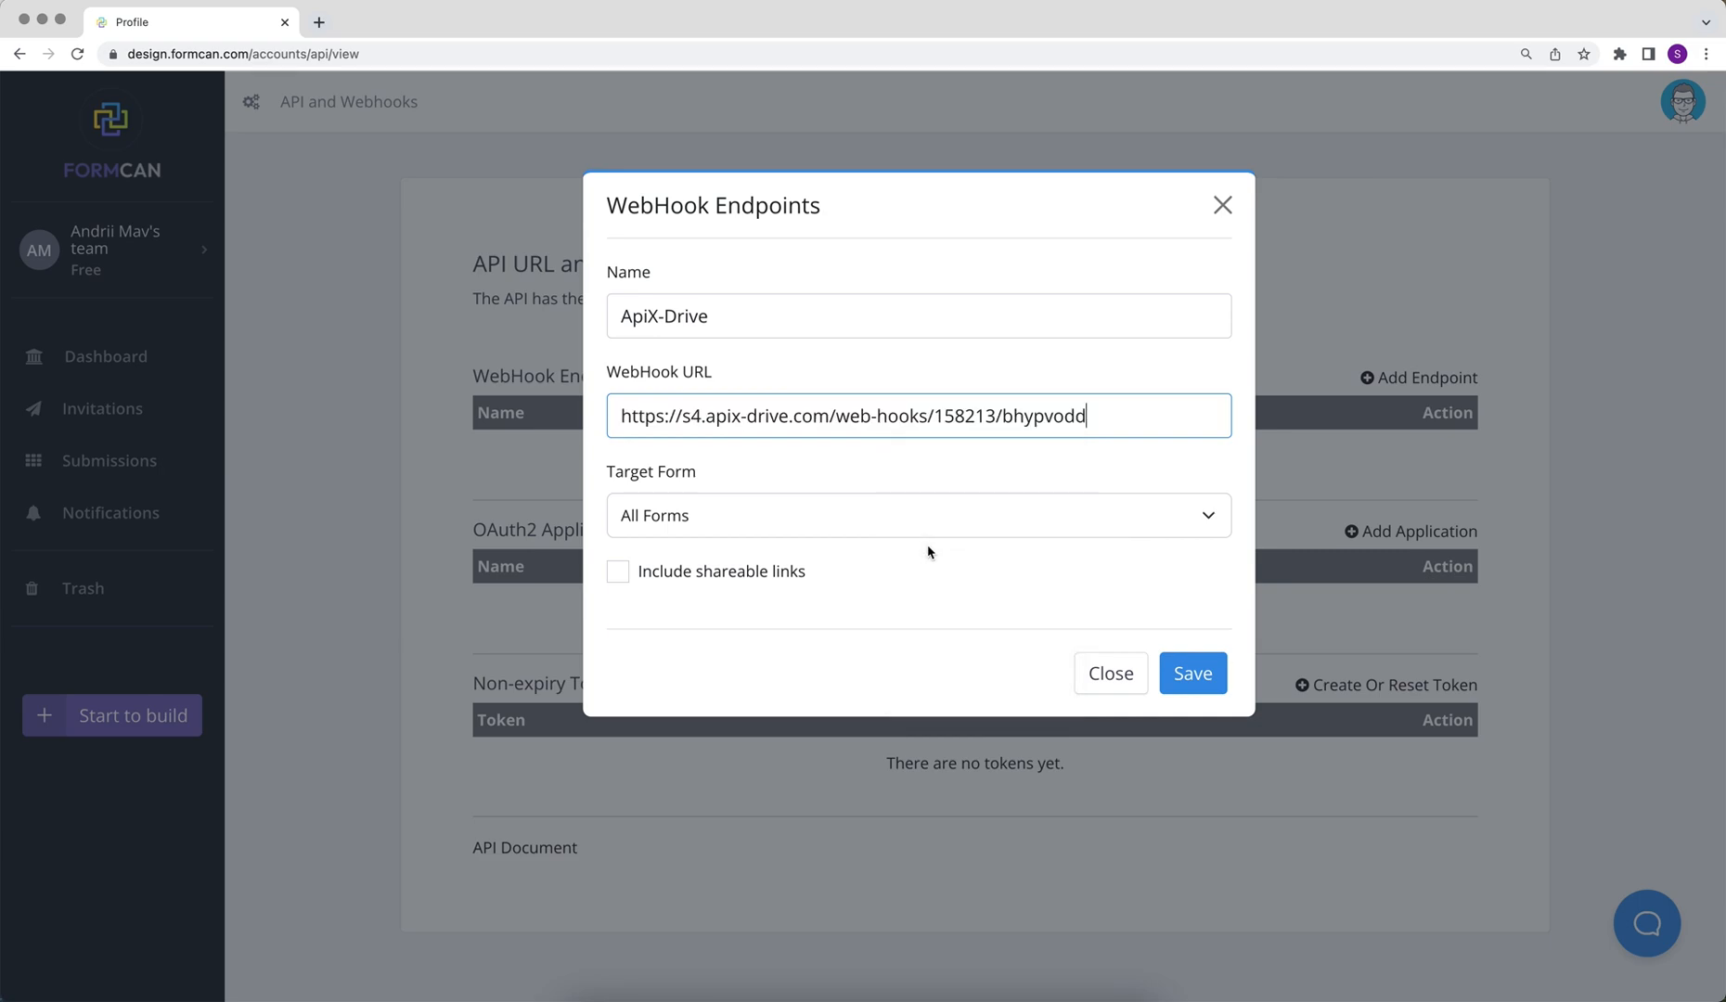
pyautogui.click(910, 533)
pyautogui.click(905, 562)
pyautogui.click(1204, 675)
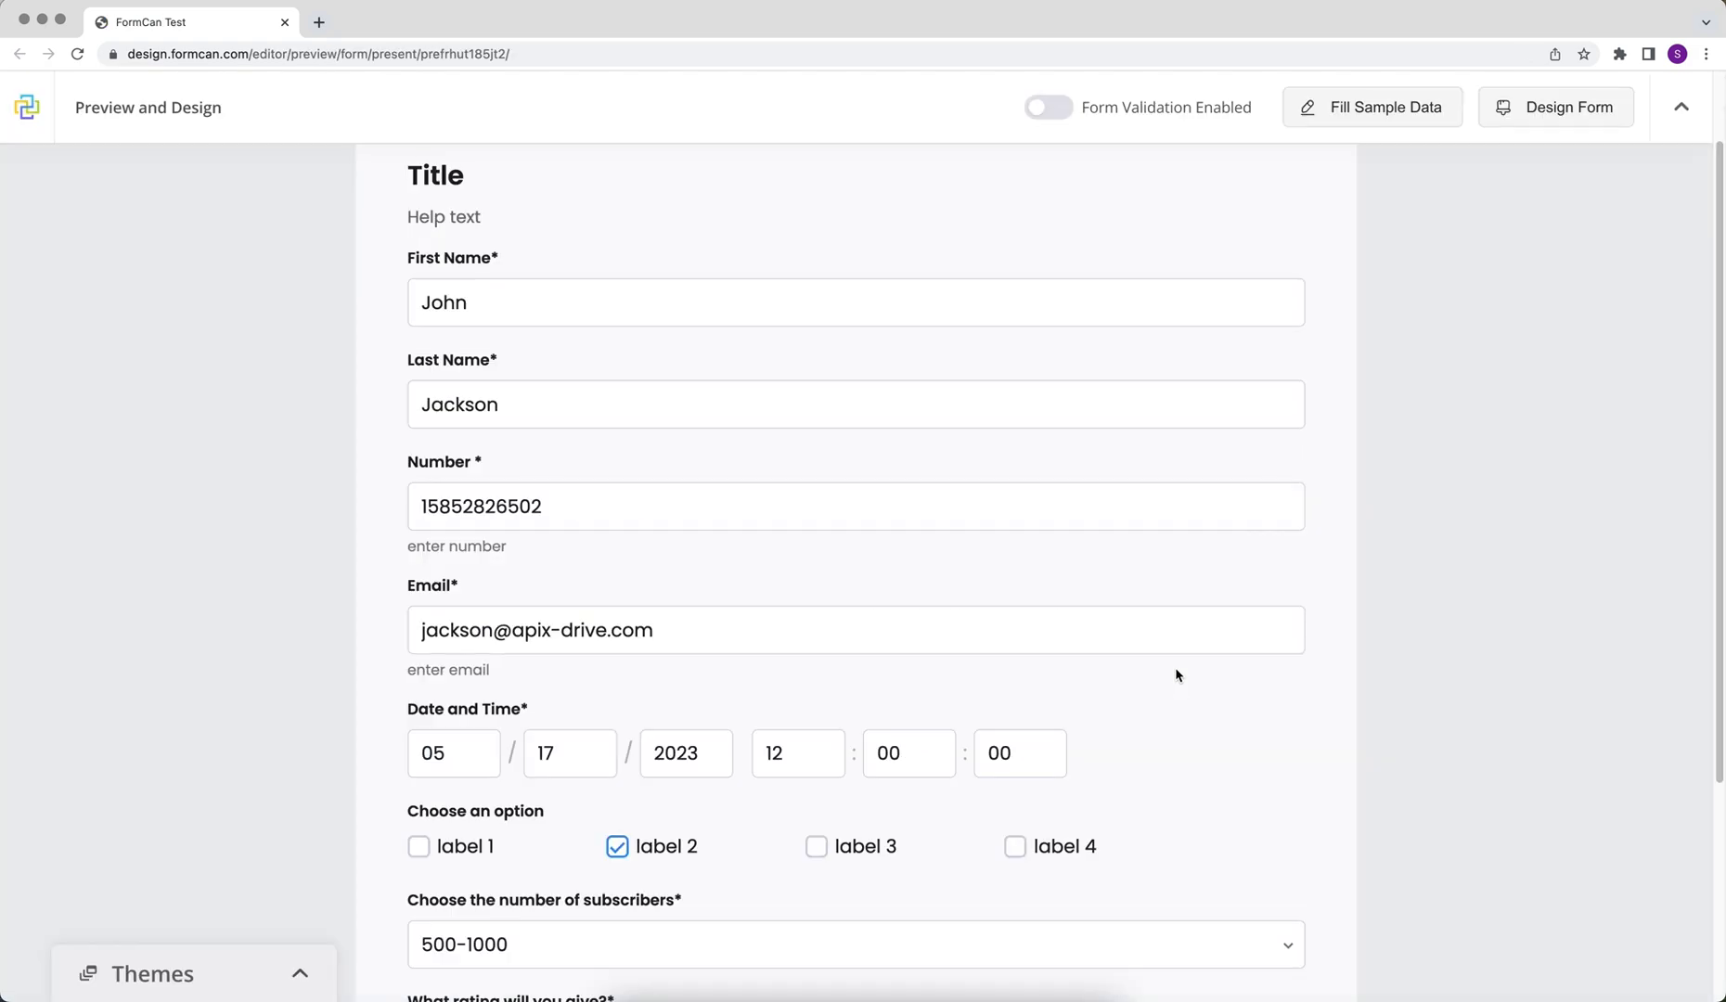
# - Submit the filled-in FormCan Test preview form as a test entry
pyautogui.scroll(-3, 1175, 667)
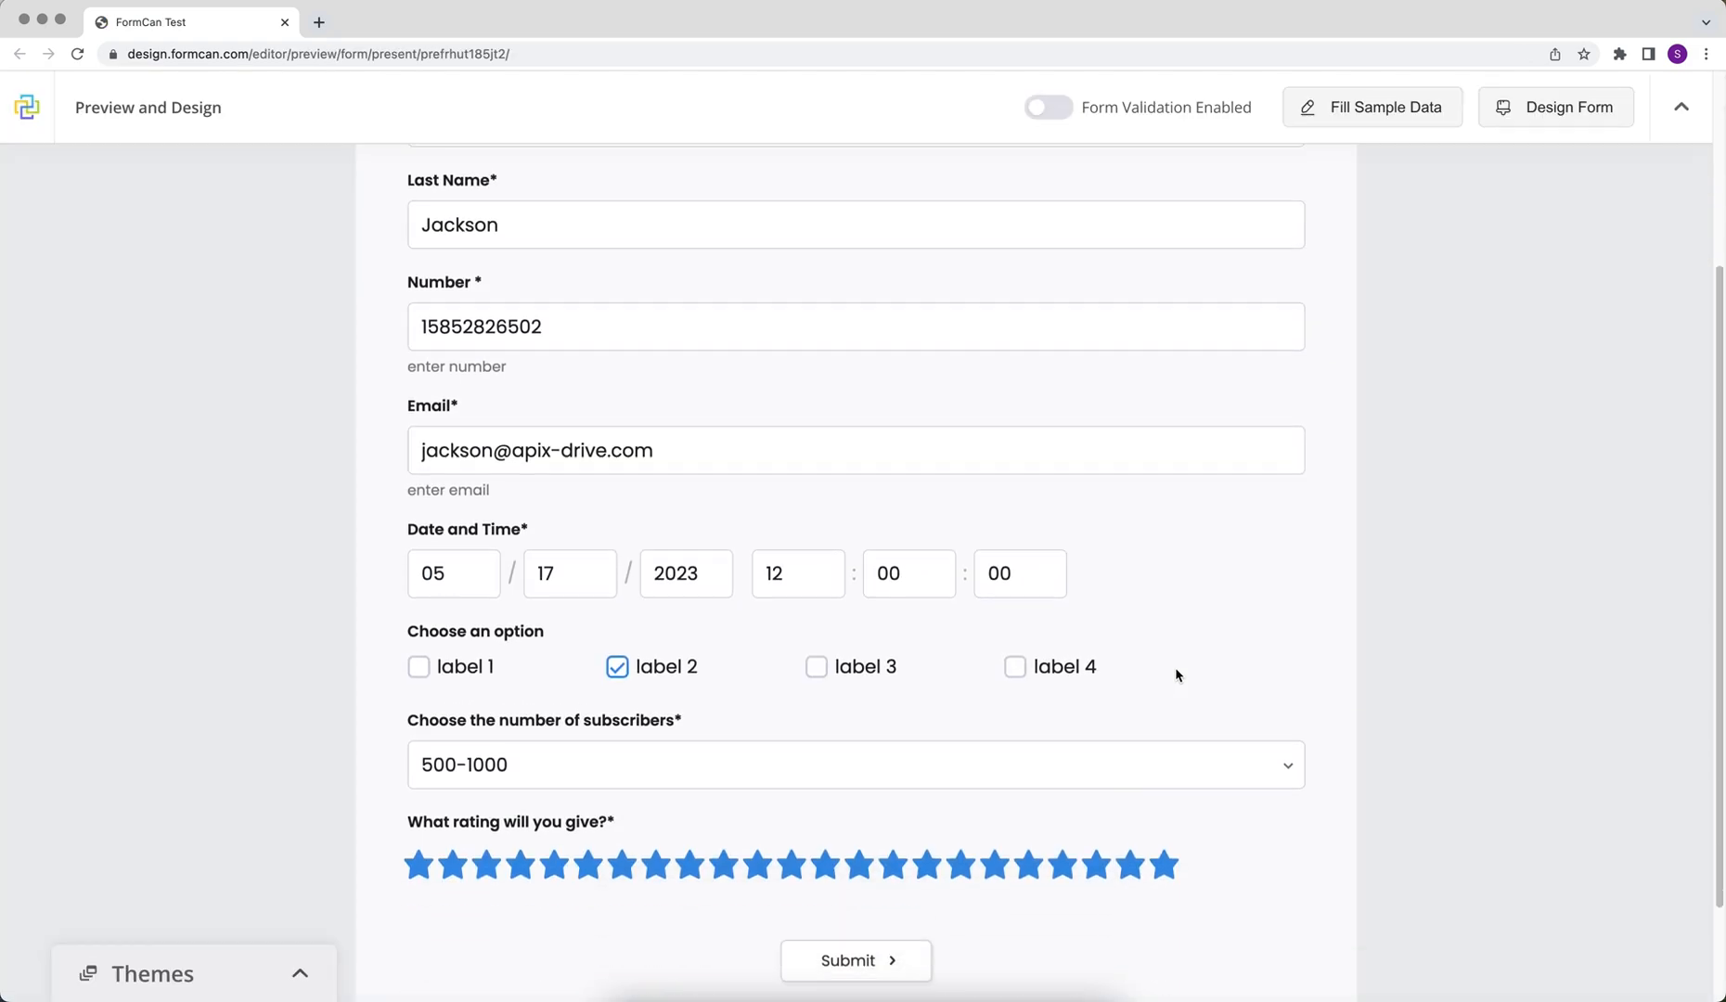
pyautogui.click(863, 914)
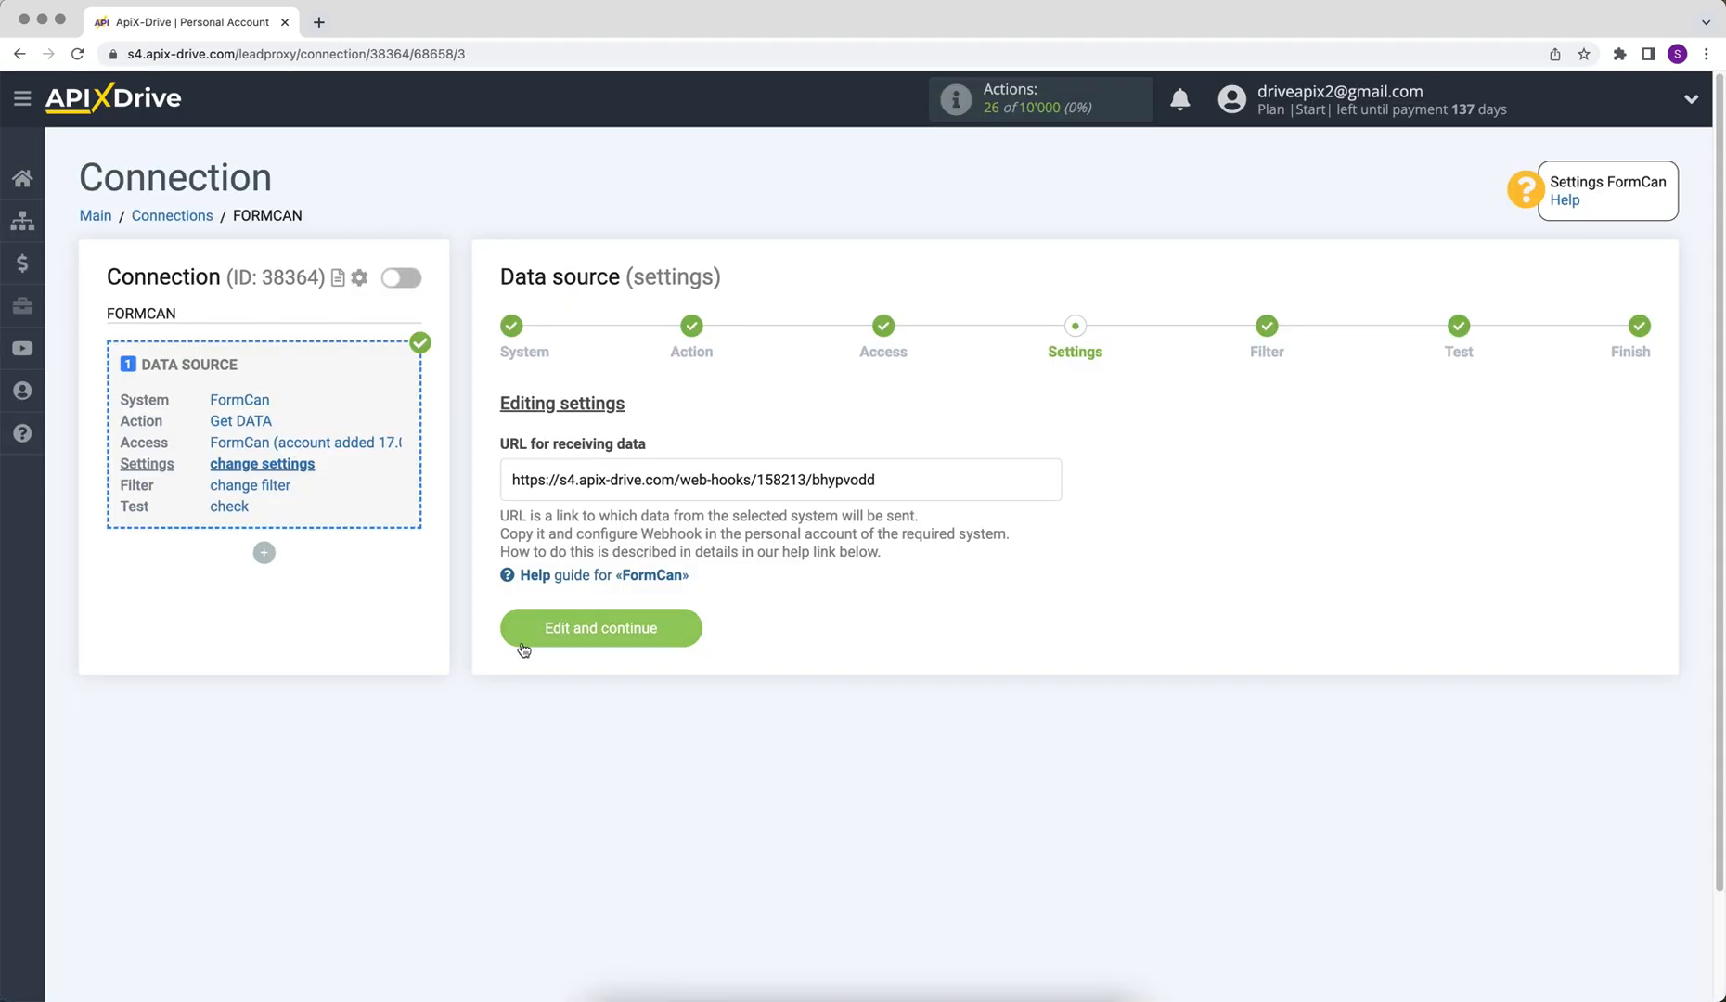
# - Skip the filter, review the loaded test submission fields, and finish the source setup
pyautogui.click(519, 644)
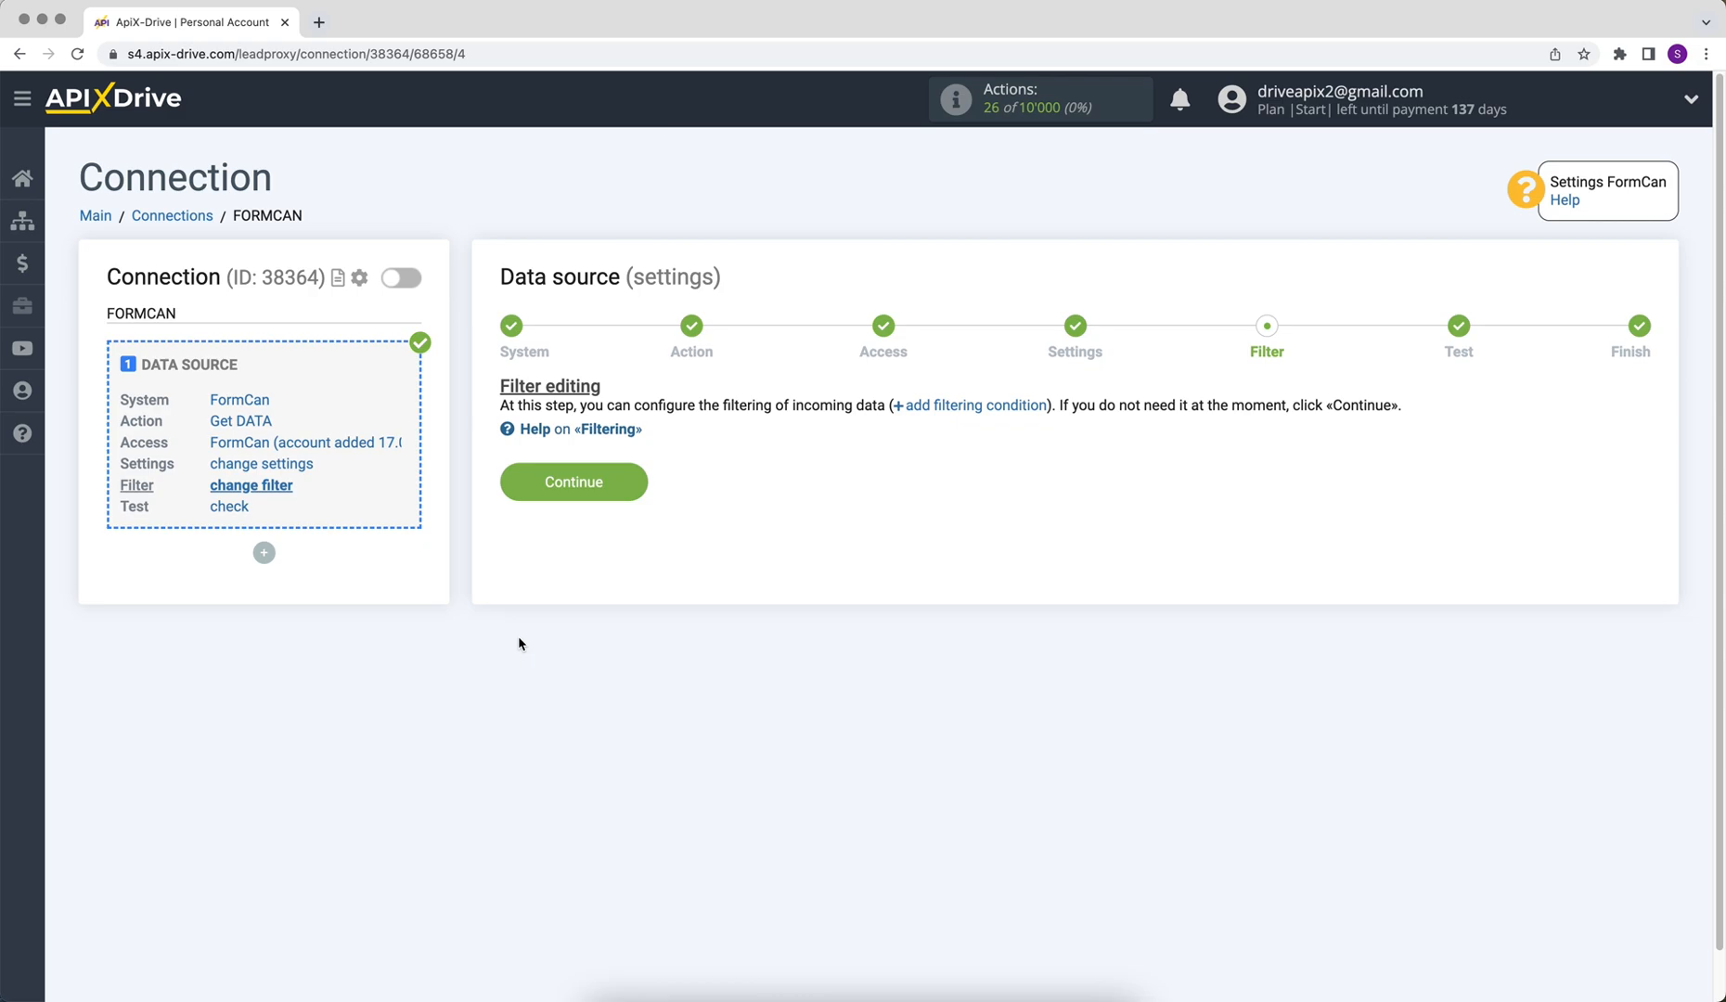
pyautogui.click(526, 483)
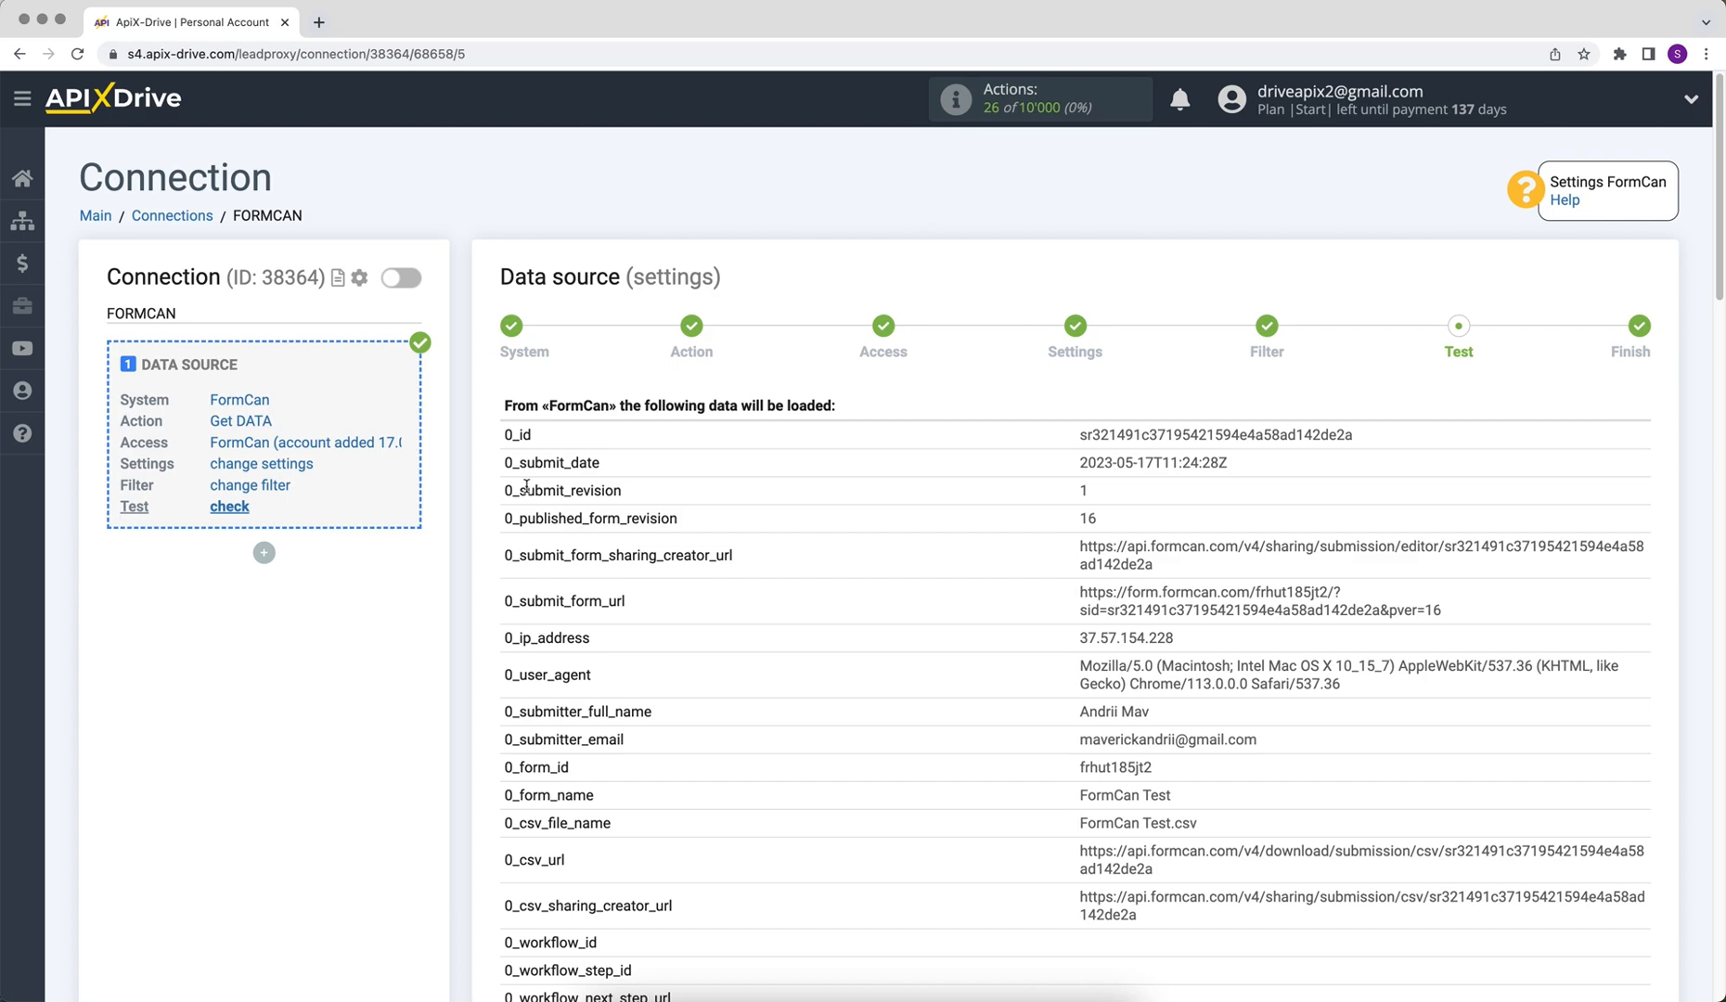
pyautogui.scroll(-7, 526, 486)
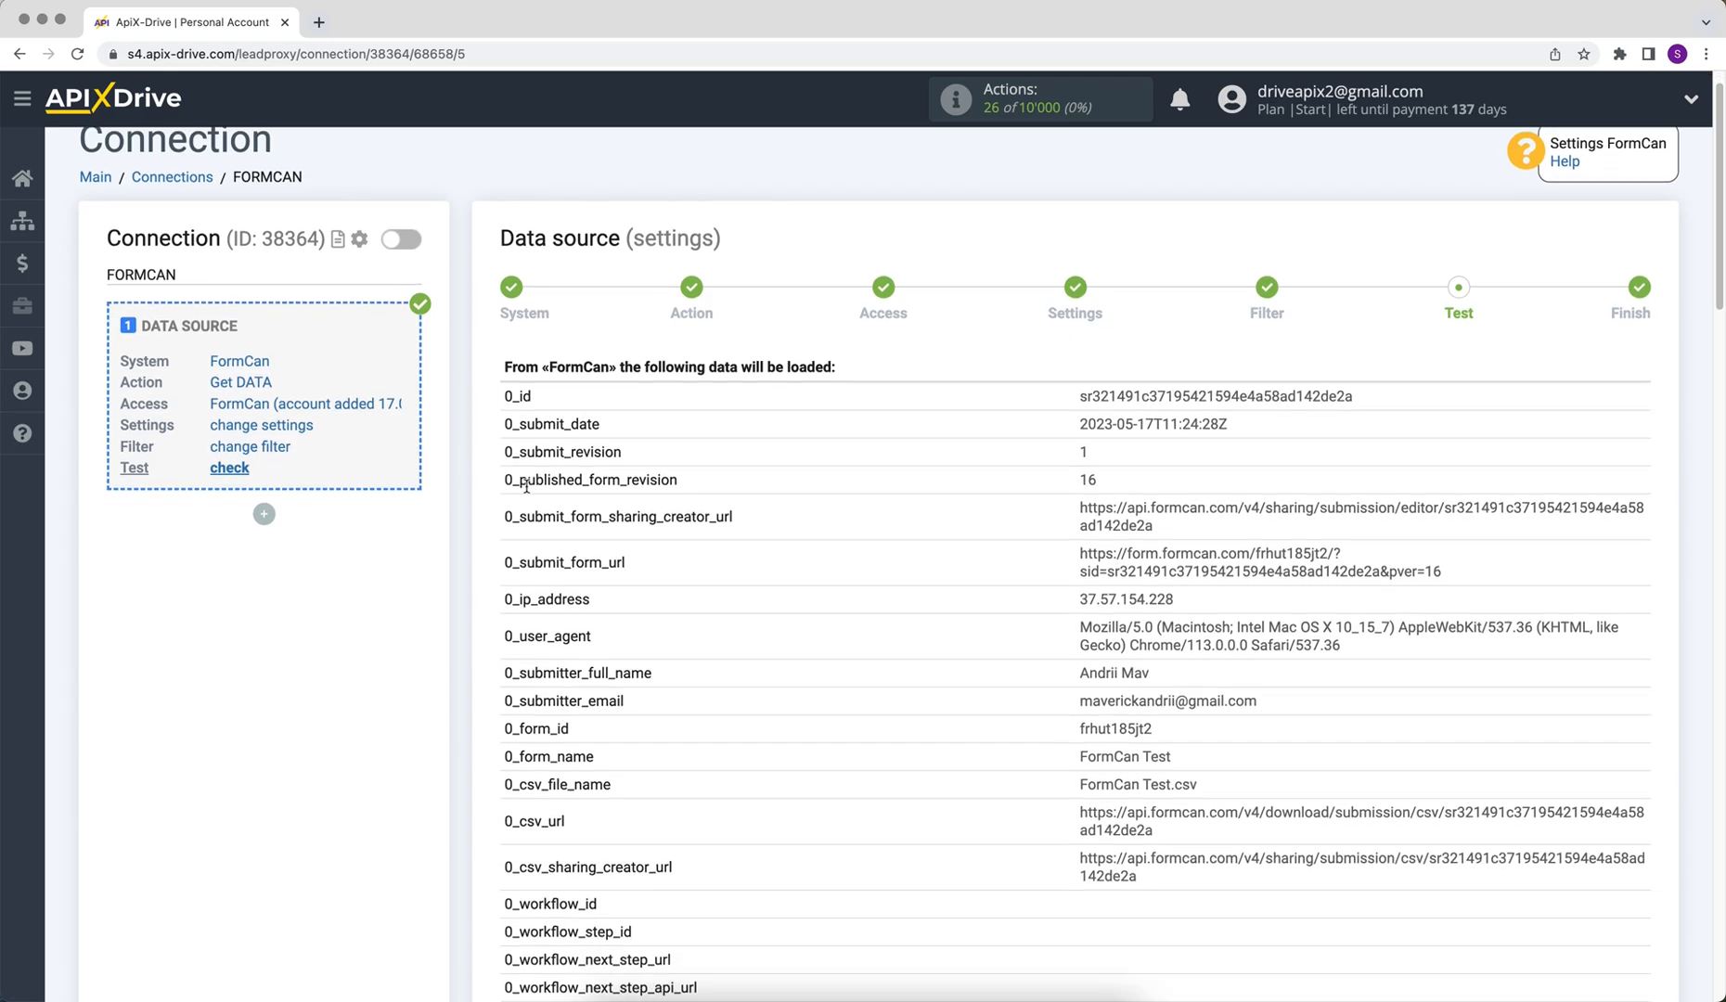
pyautogui.scroll(-8, 526, 490)
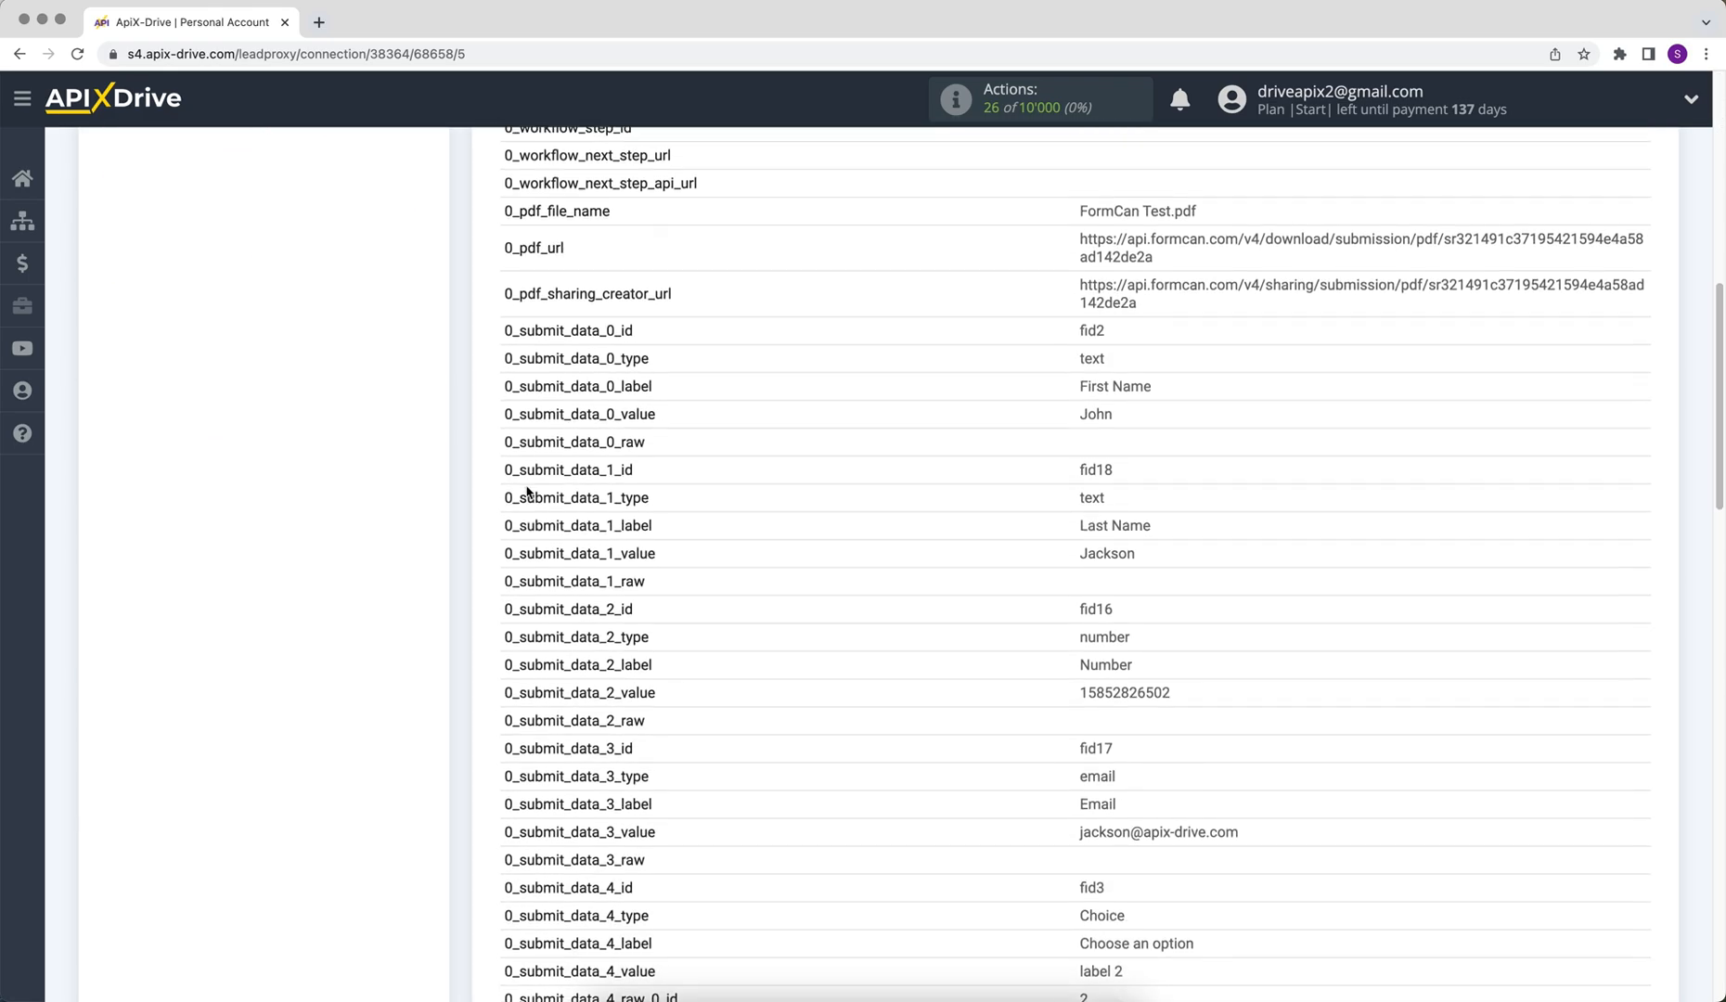
pyautogui.scroll(-8, 526, 492)
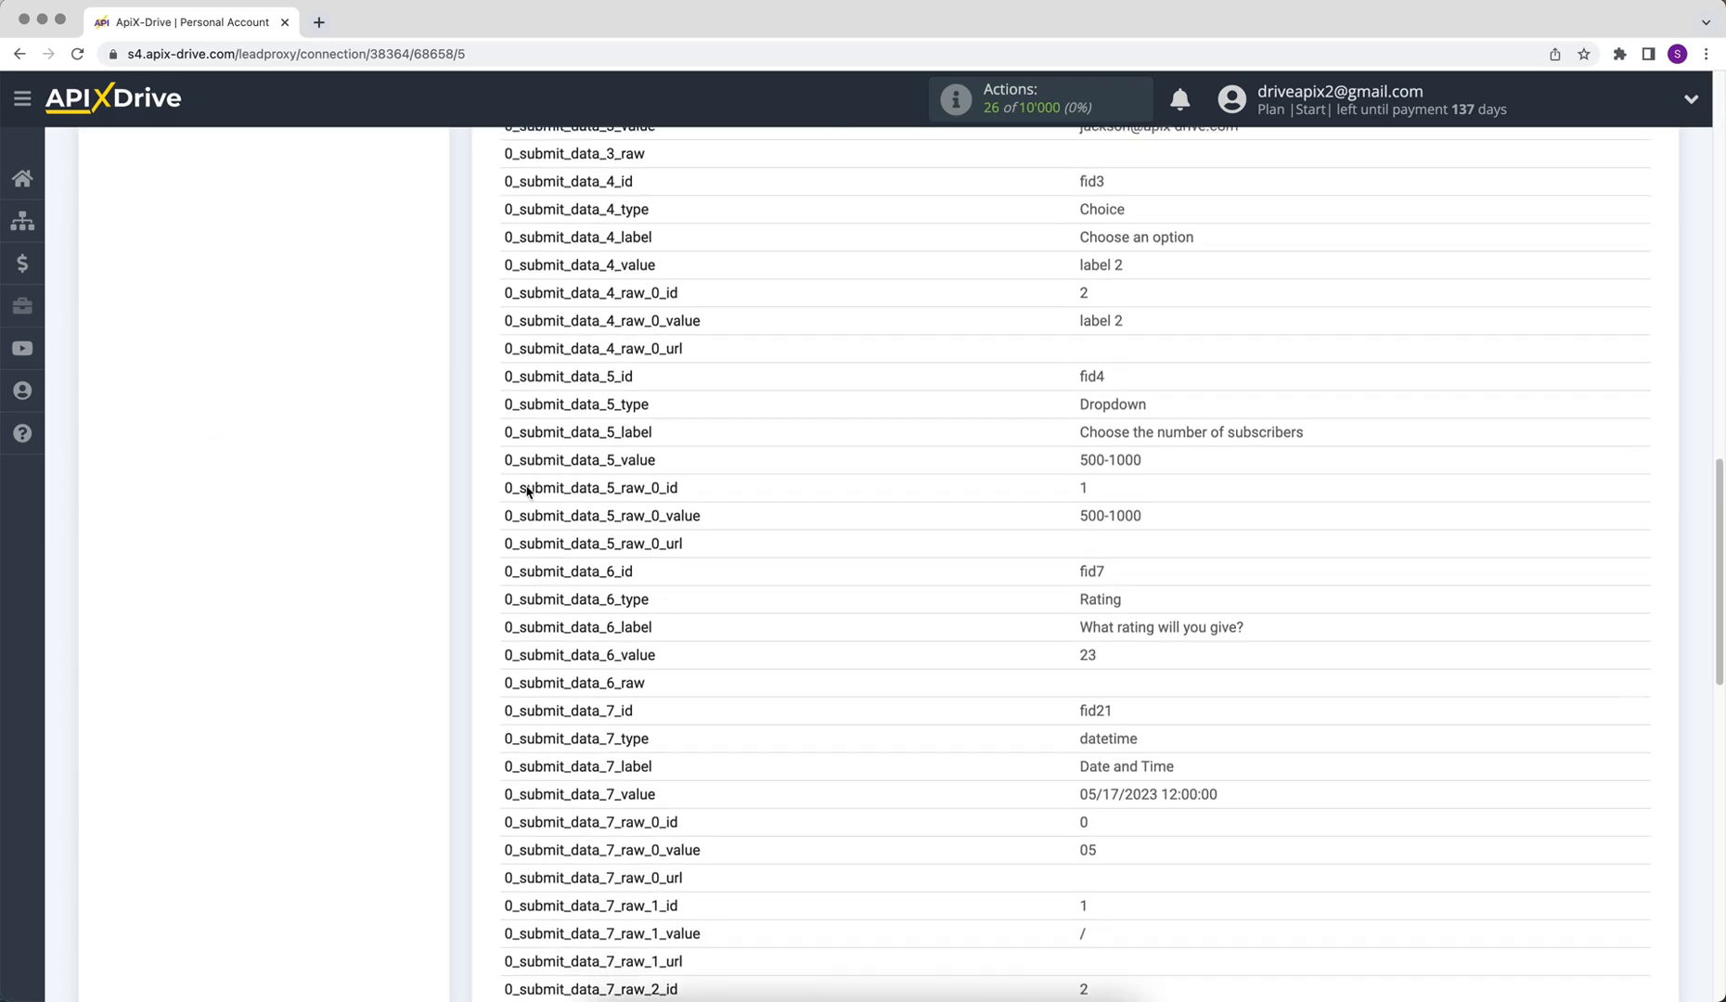
pyautogui.scroll(-5, 526, 485)
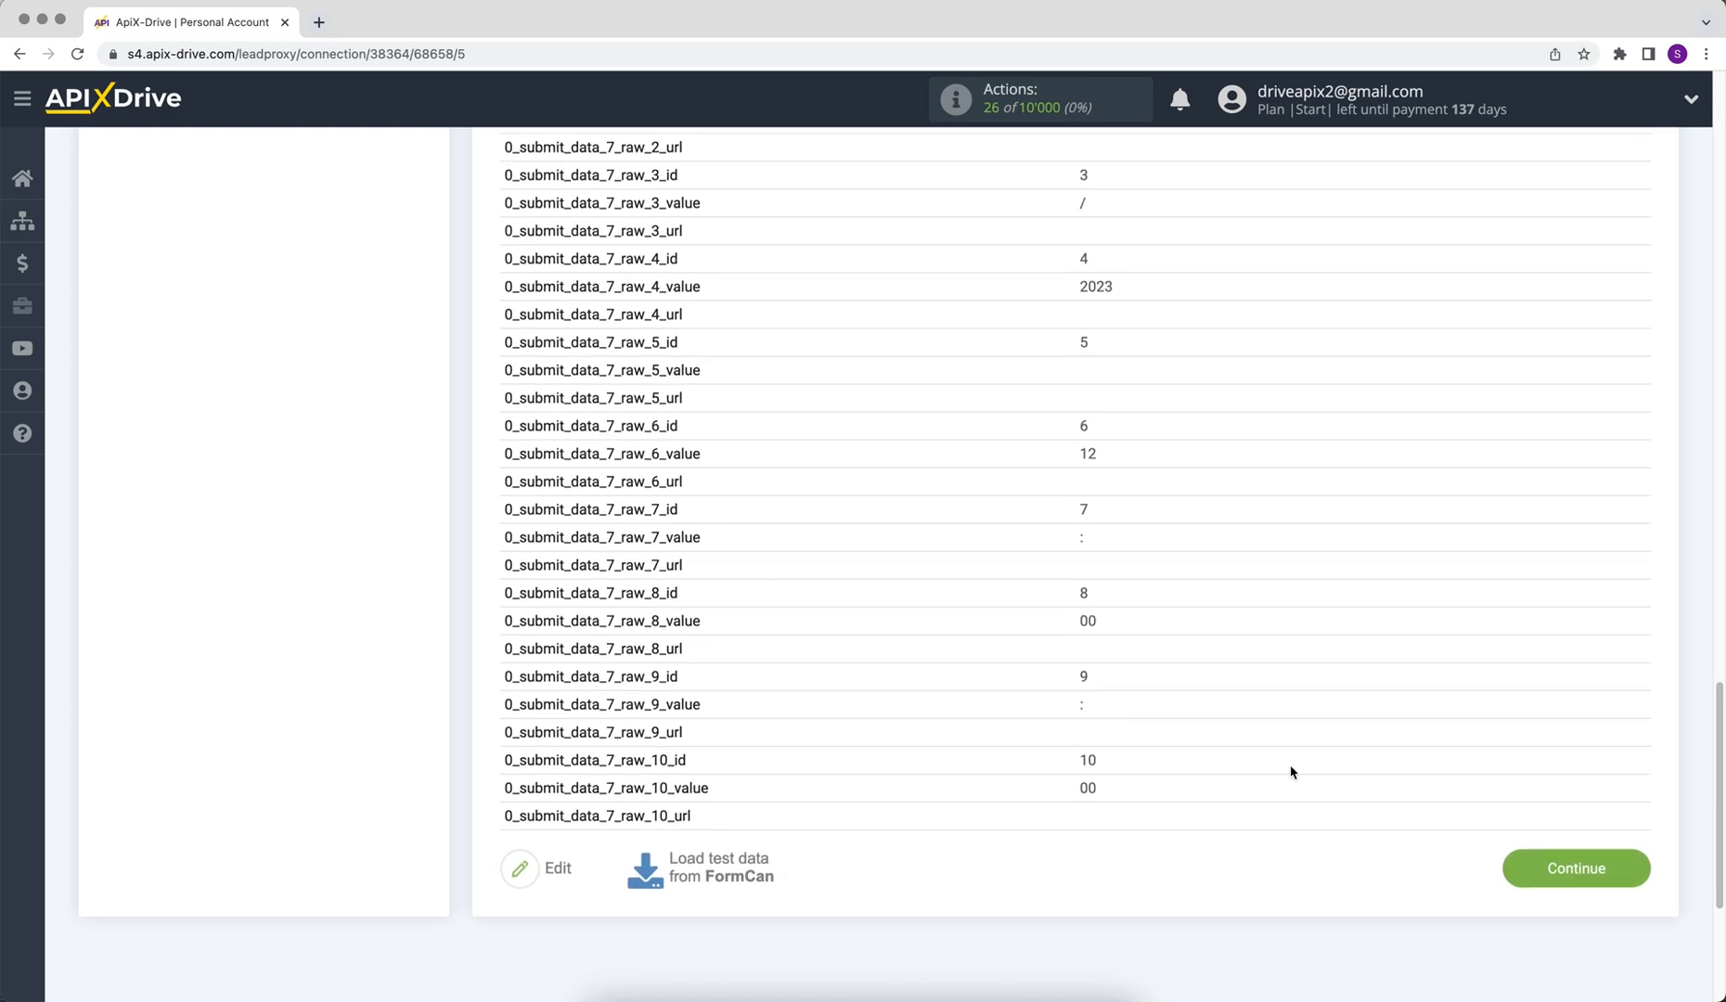
pyautogui.click(1517, 868)
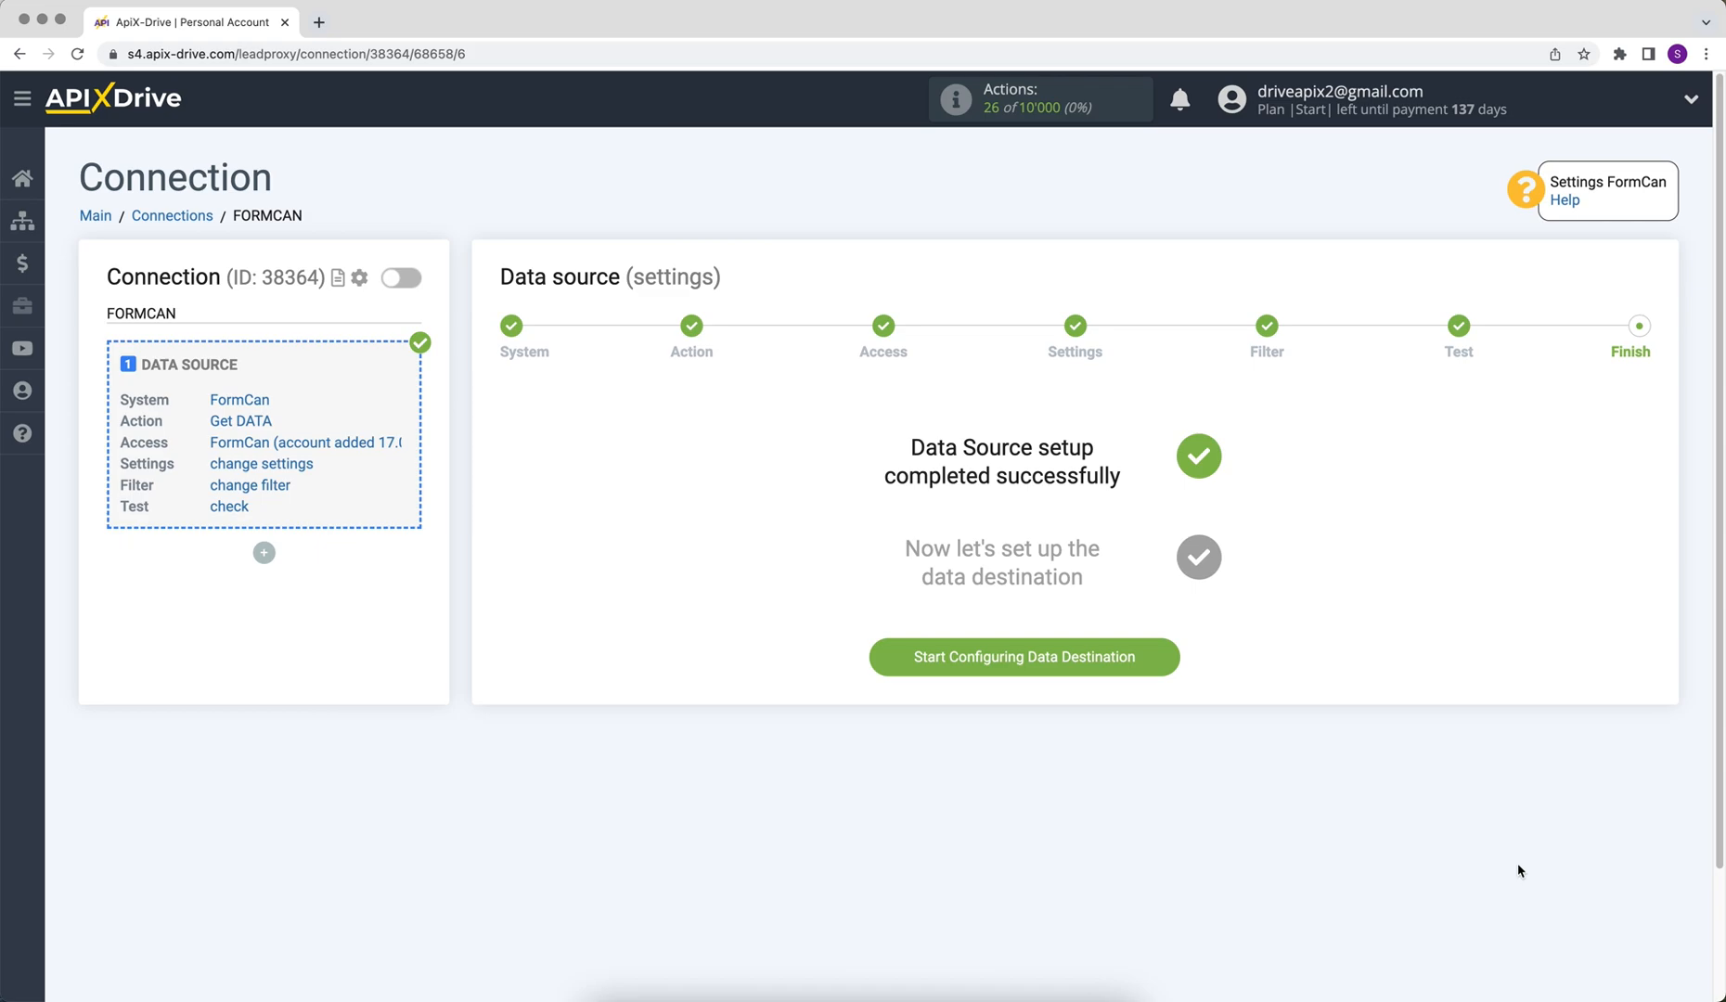
# - Start the data destination and choose Google Sheets as its system
pyautogui.click(894, 666)
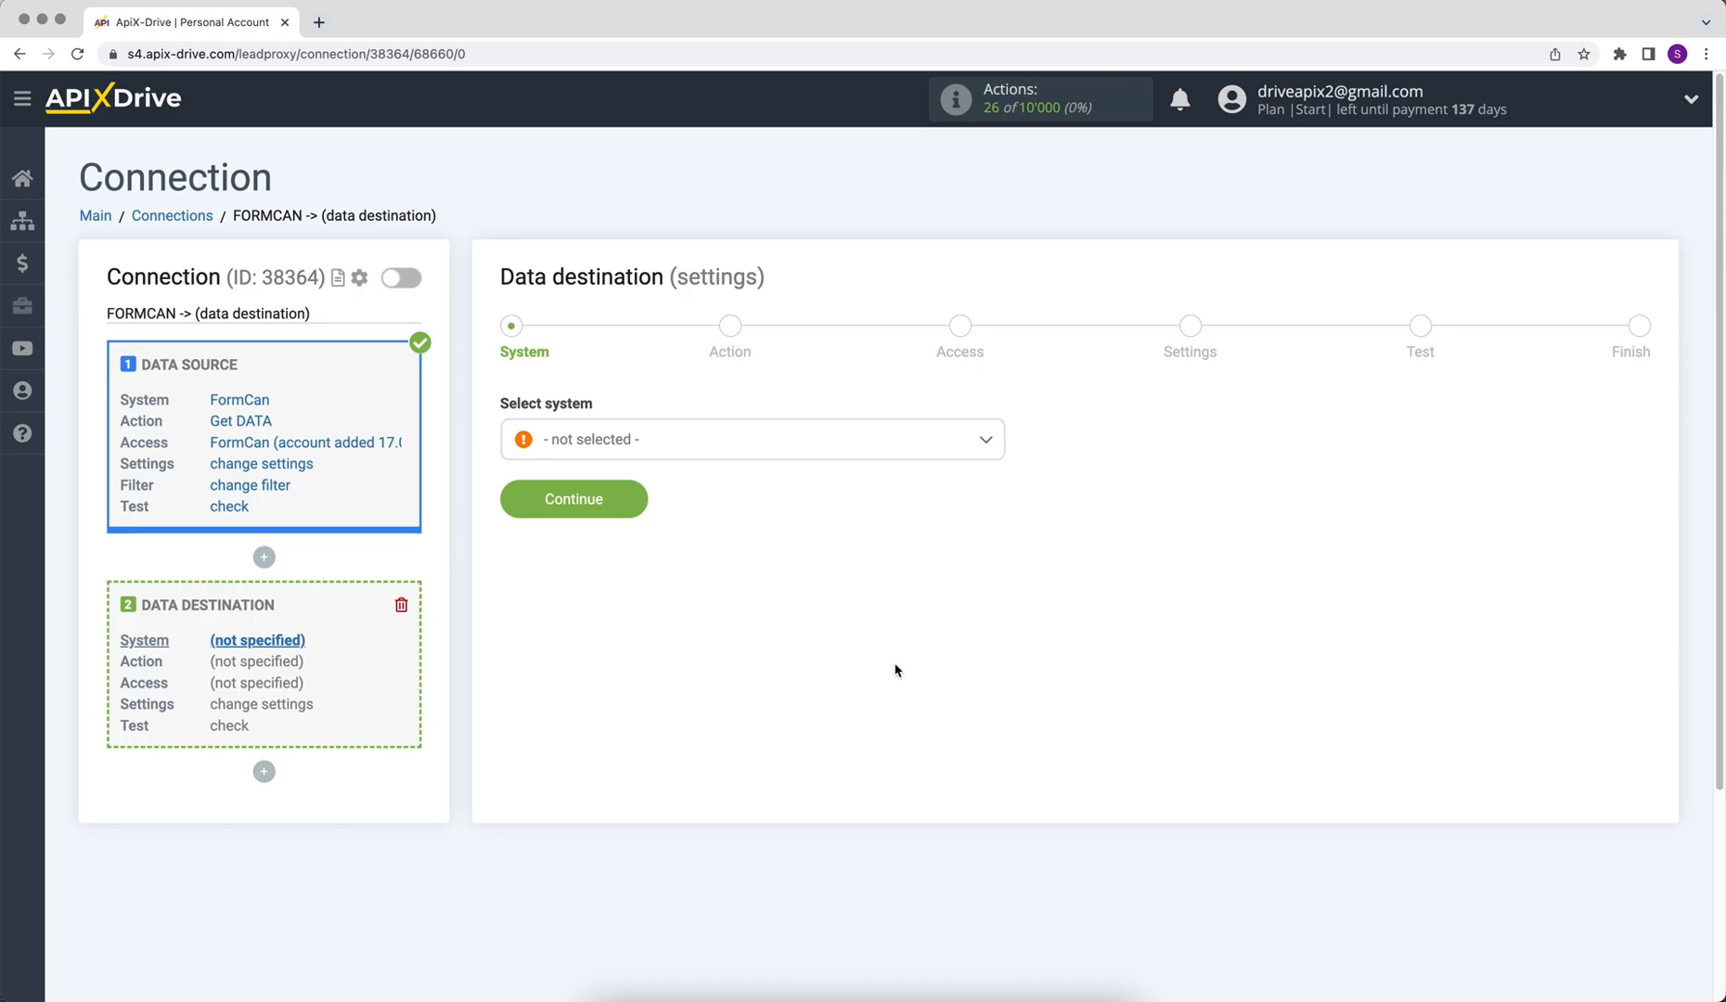
pyautogui.click(872, 446)
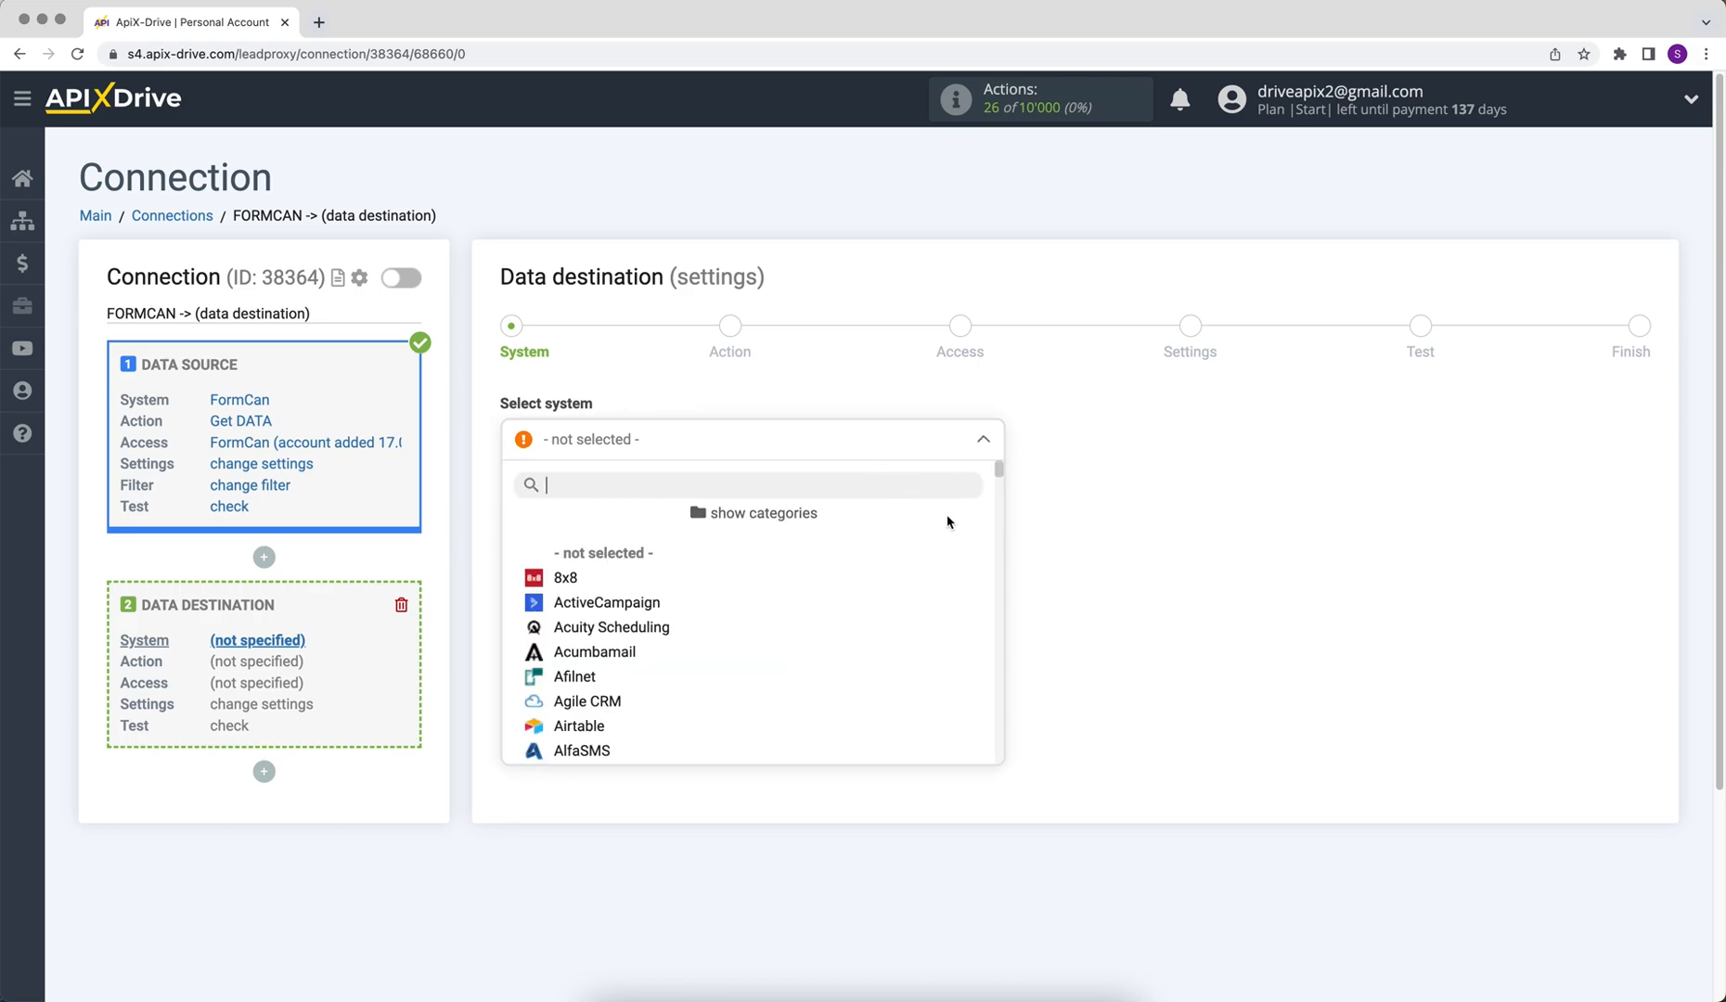
pyautogui.scroll(-2, 1000, 477)
pyautogui.moveTo(1000, 477); pyautogui.dragTo(1012, 566)
pyautogui.click(625, 667)
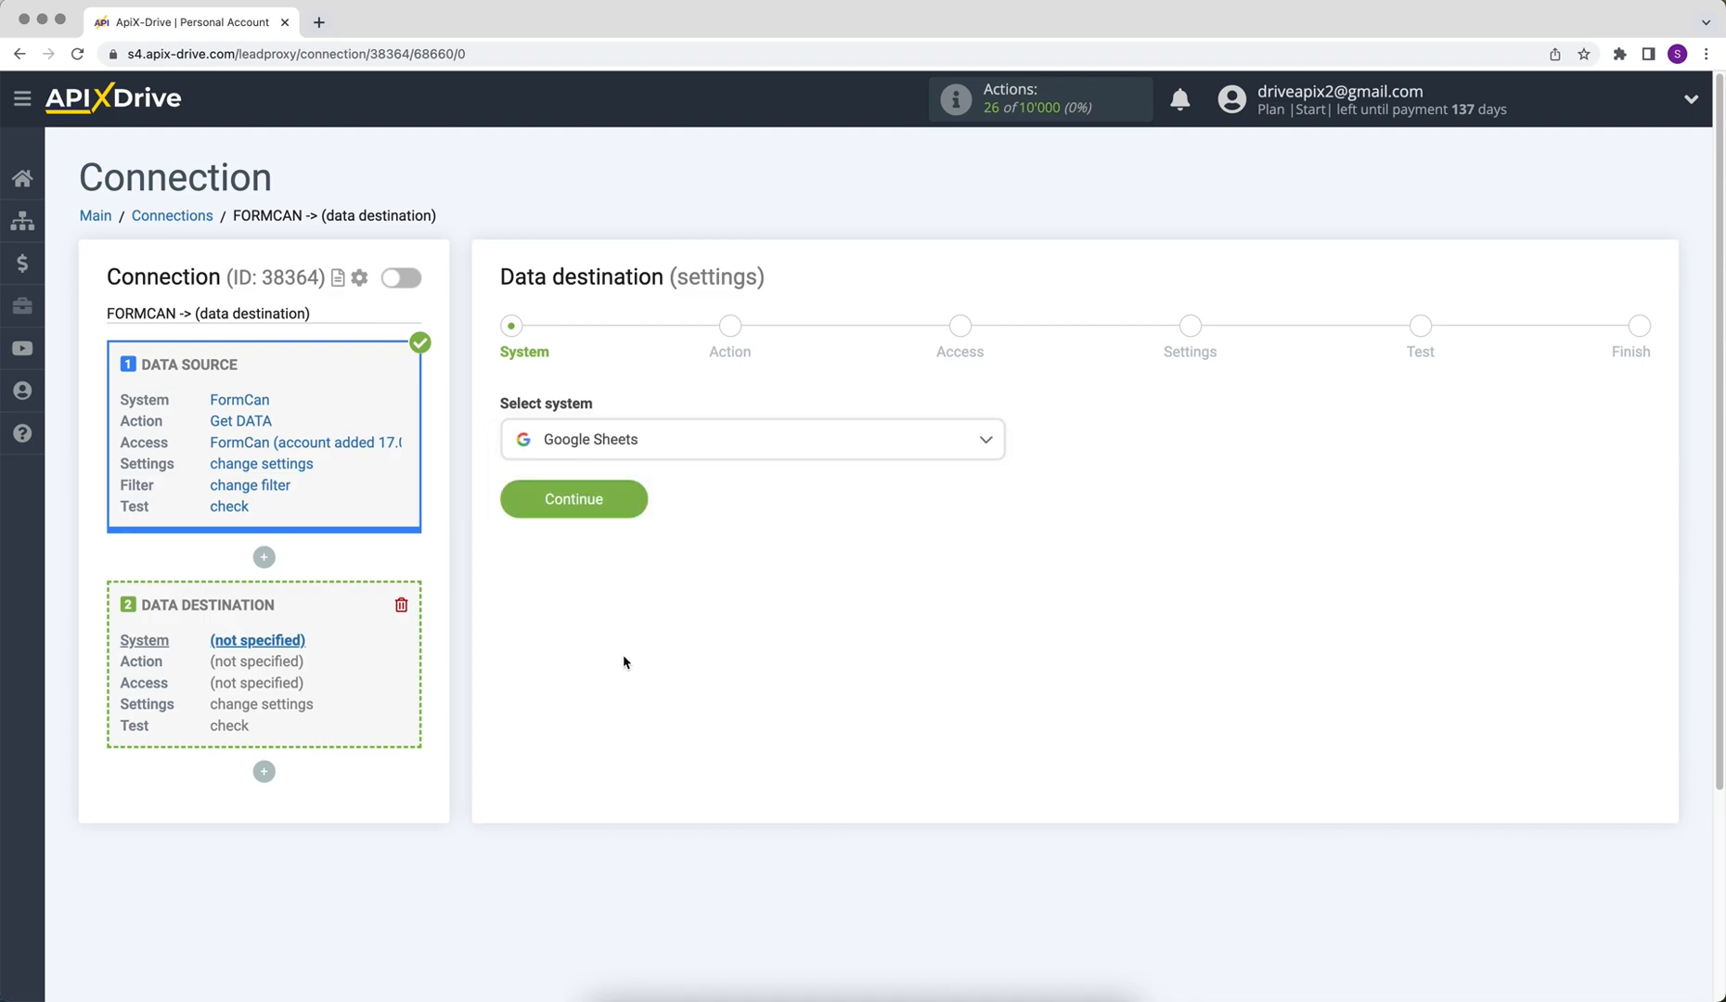
pyautogui.click(521, 504)
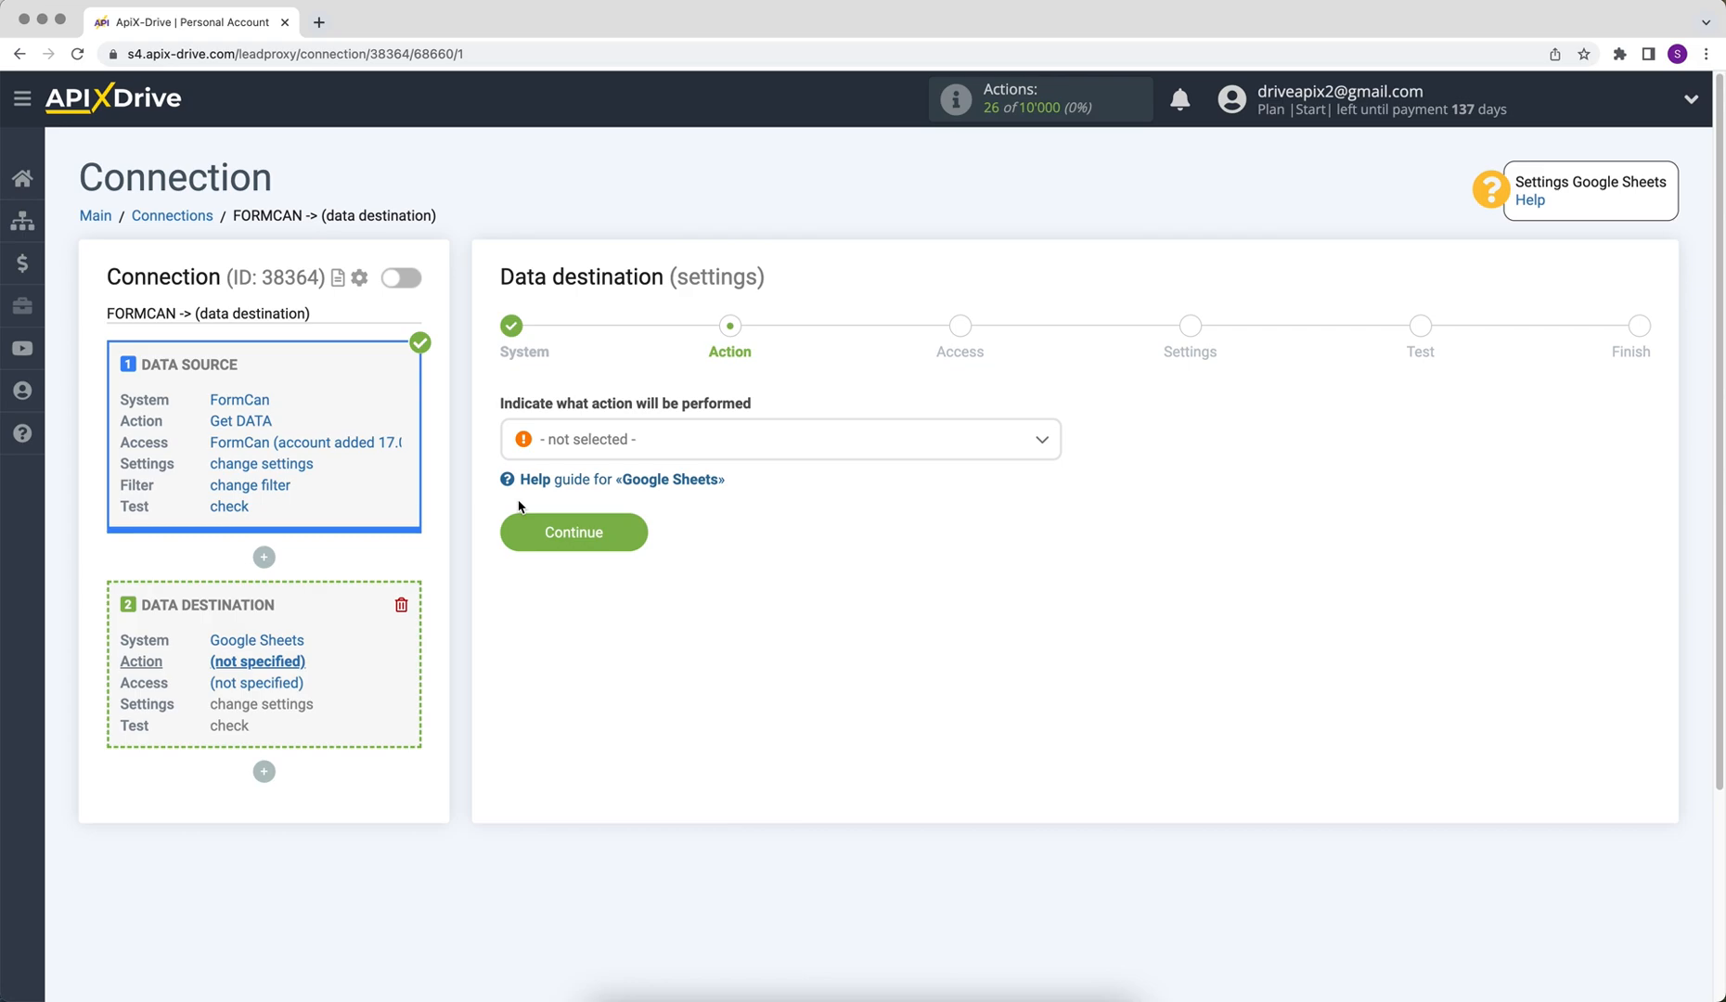
# - Set the Google Sheets destination action to Add ROW
pyautogui.click(577, 446)
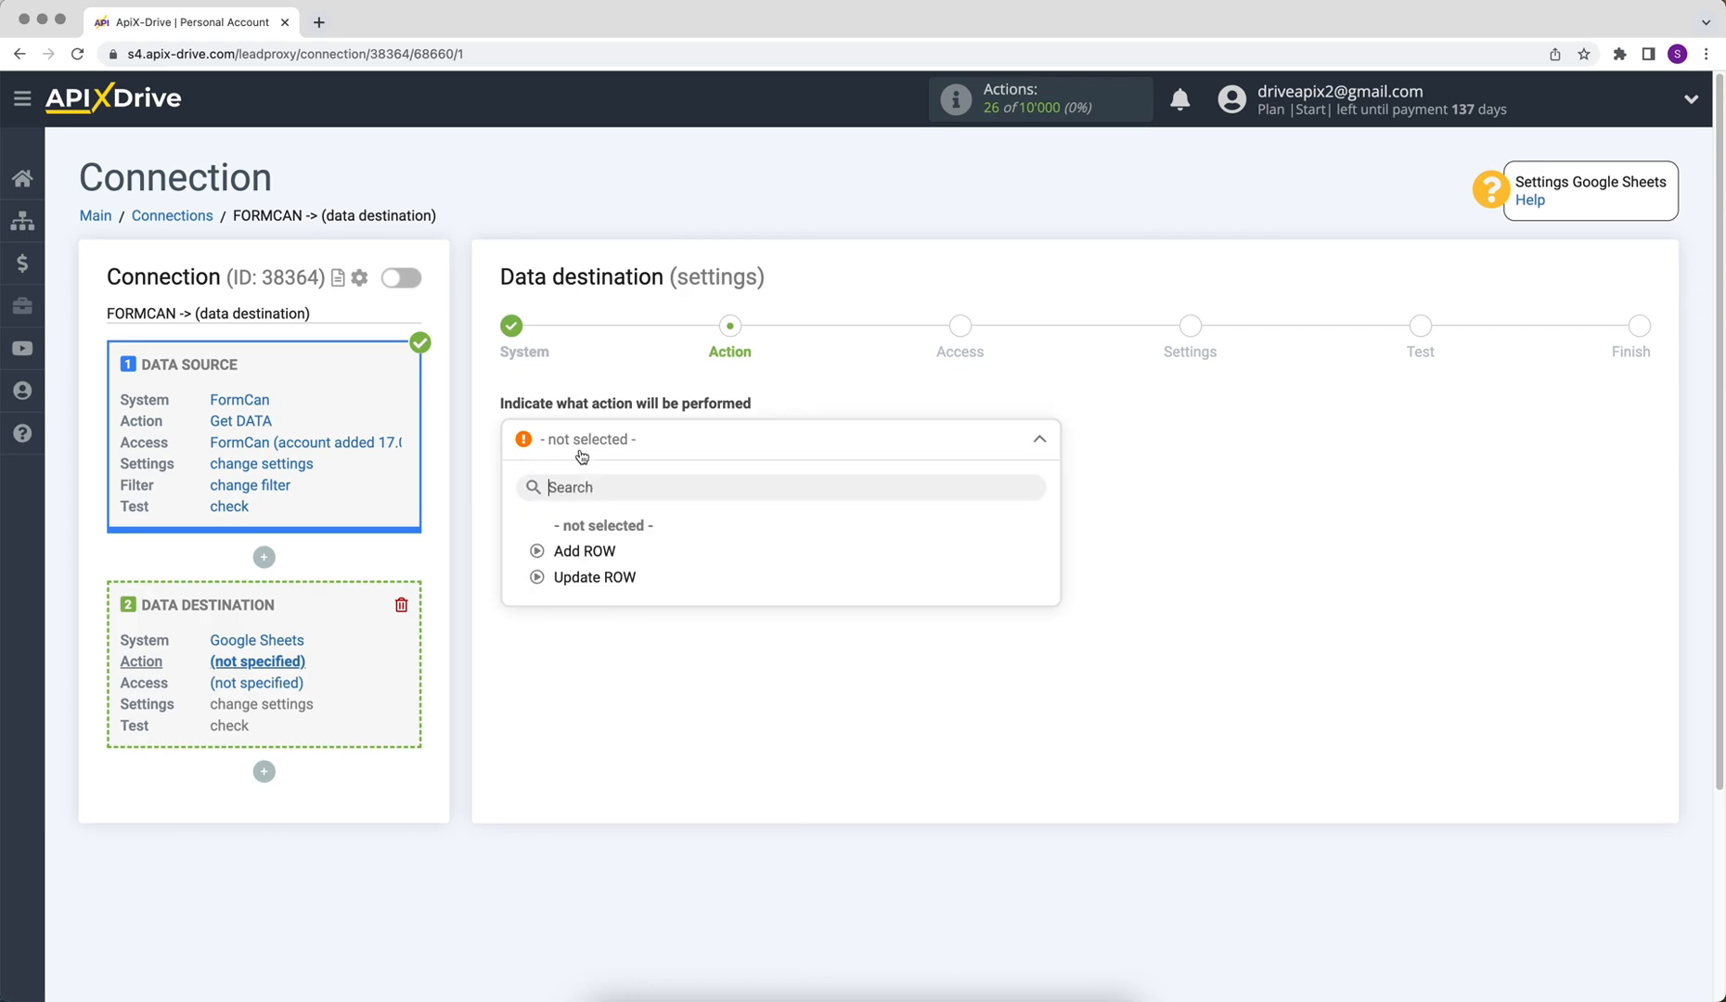
pyautogui.click(581, 550)
pyautogui.click(530, 543)
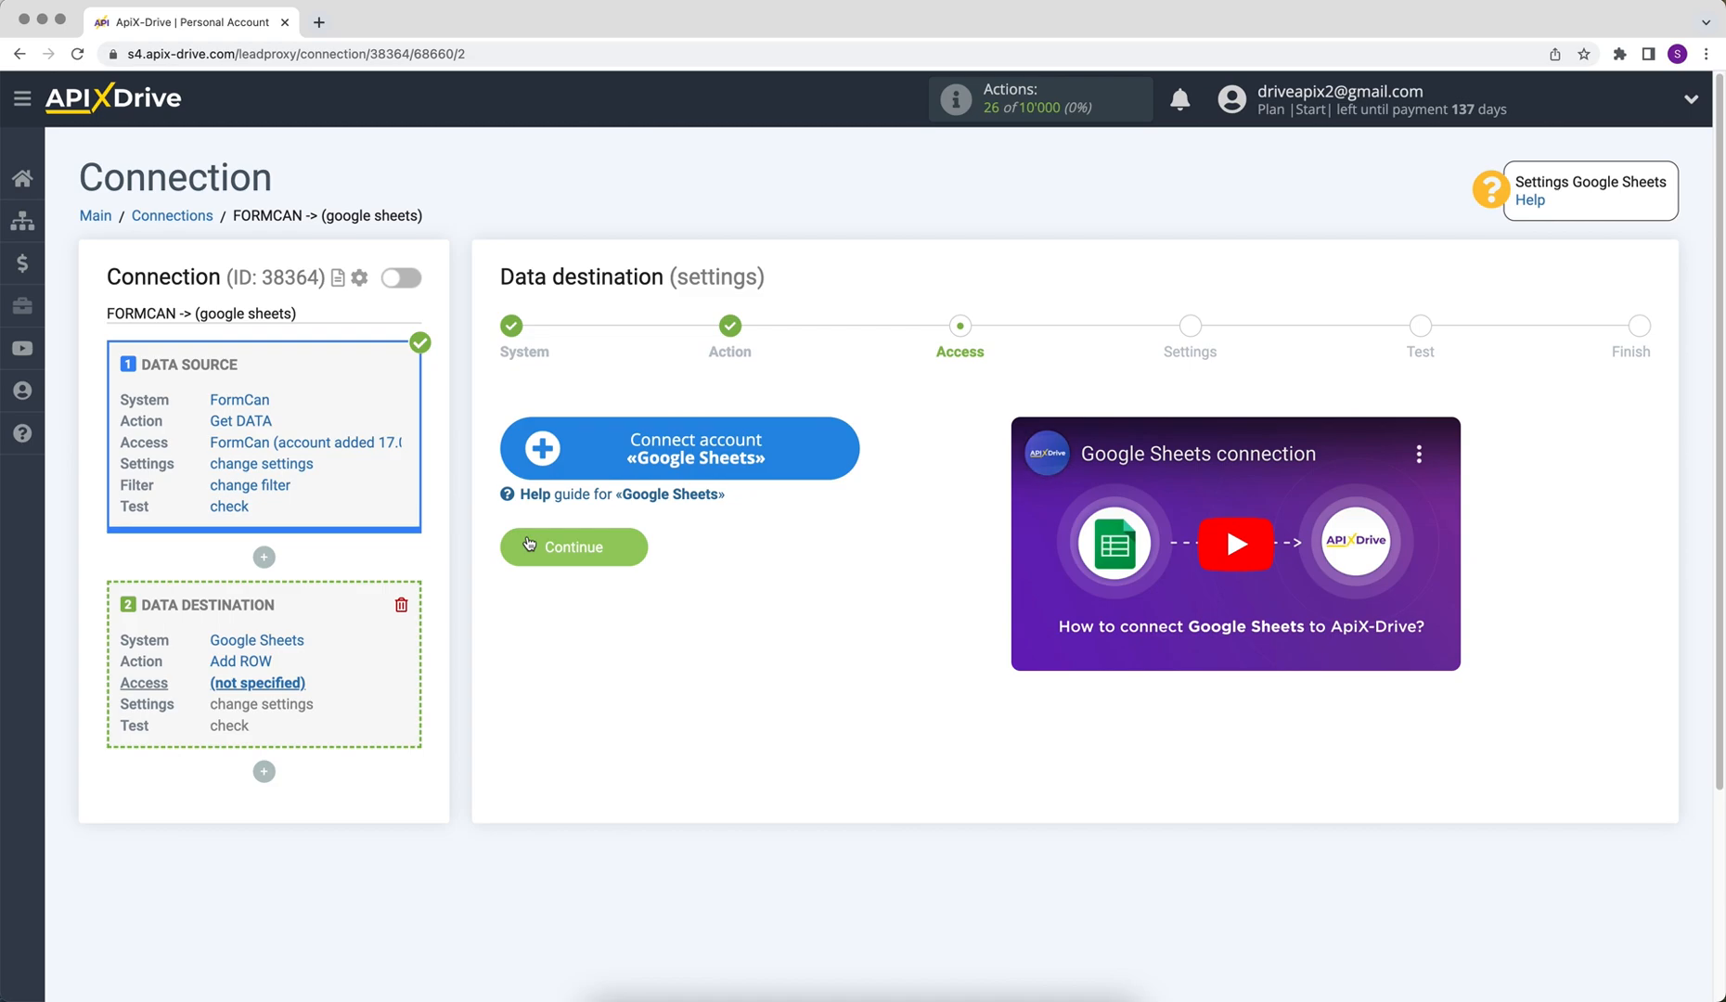
# - Sign in with the Google account's e-mail and password and grant ApiX-Drive access
pyautogui.click(542, 455)
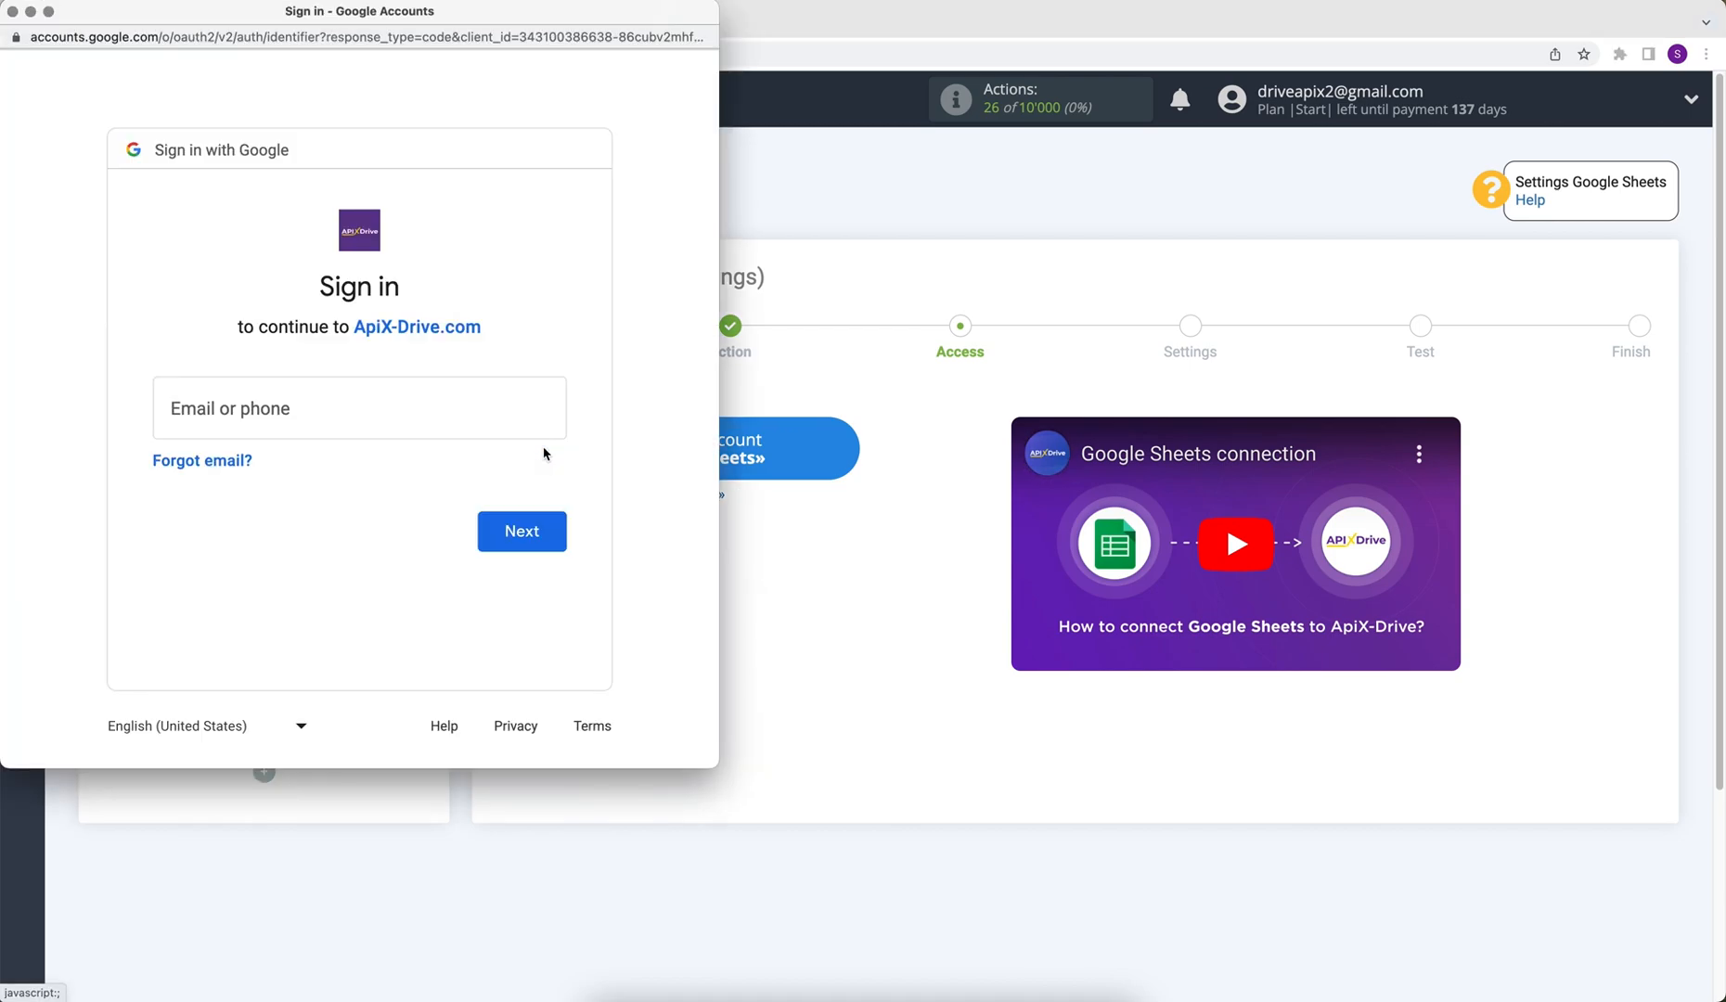
pyautogui.click(424, 404)
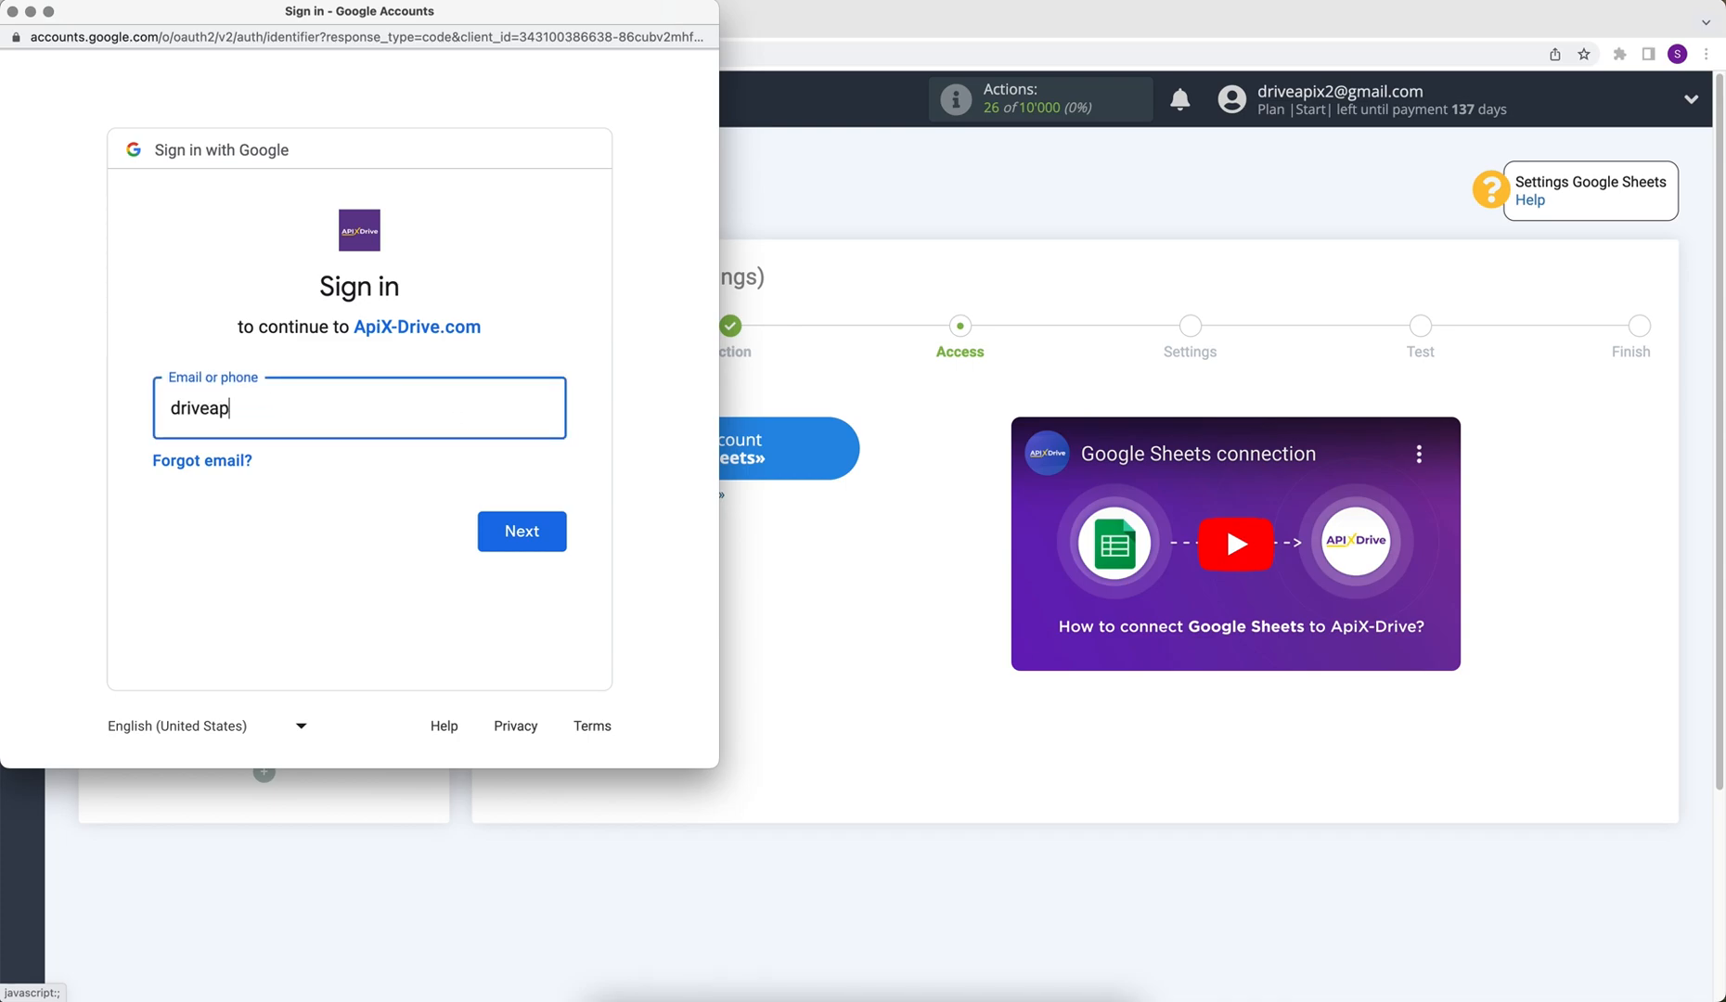
pyautogui.click(498, 531)
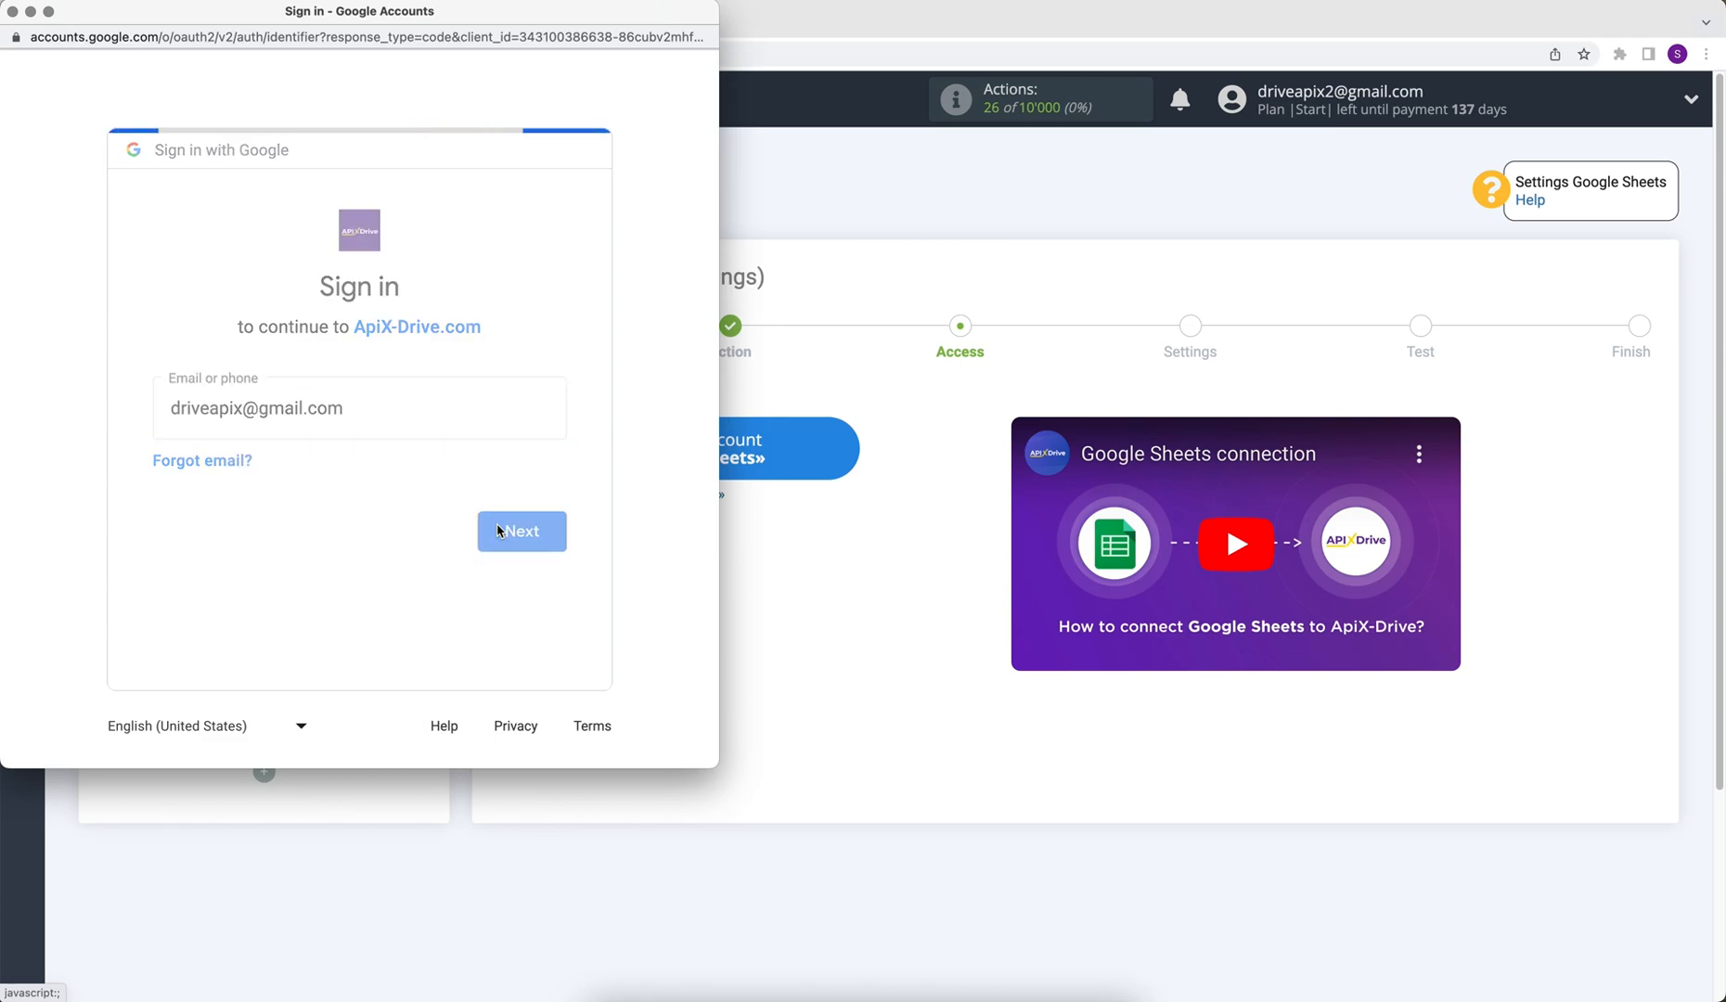
pyautogui.write('••••••••')
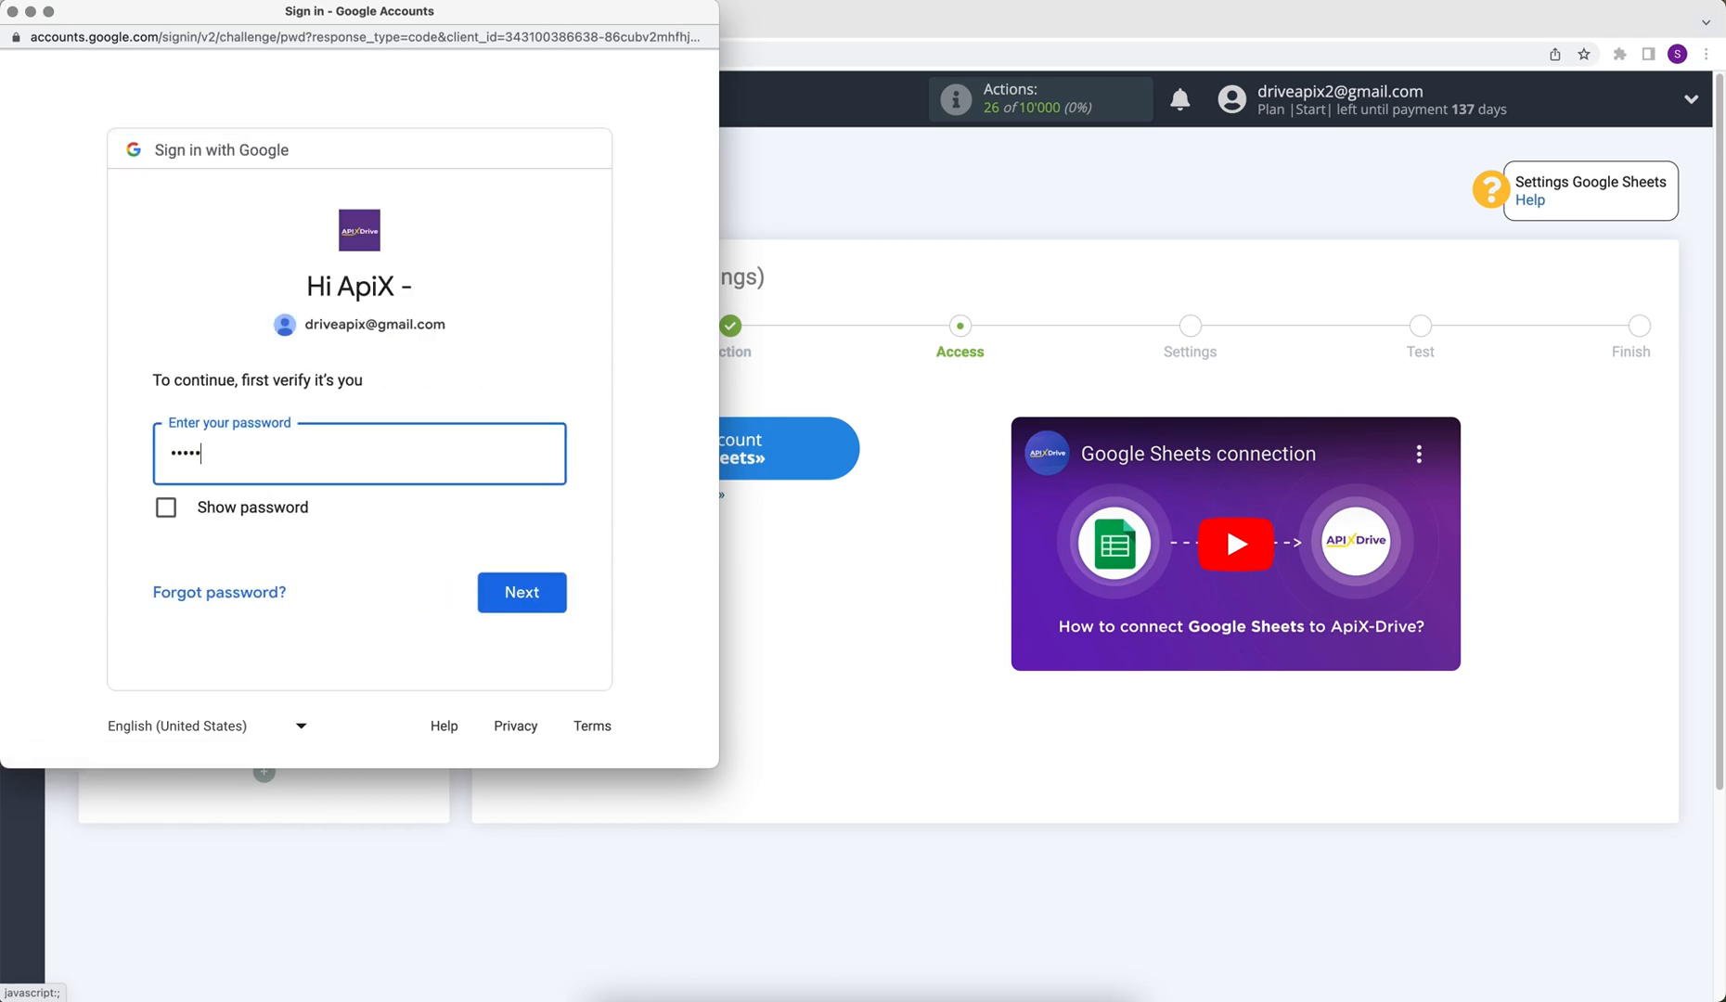
pyautogui.click(523, 584)
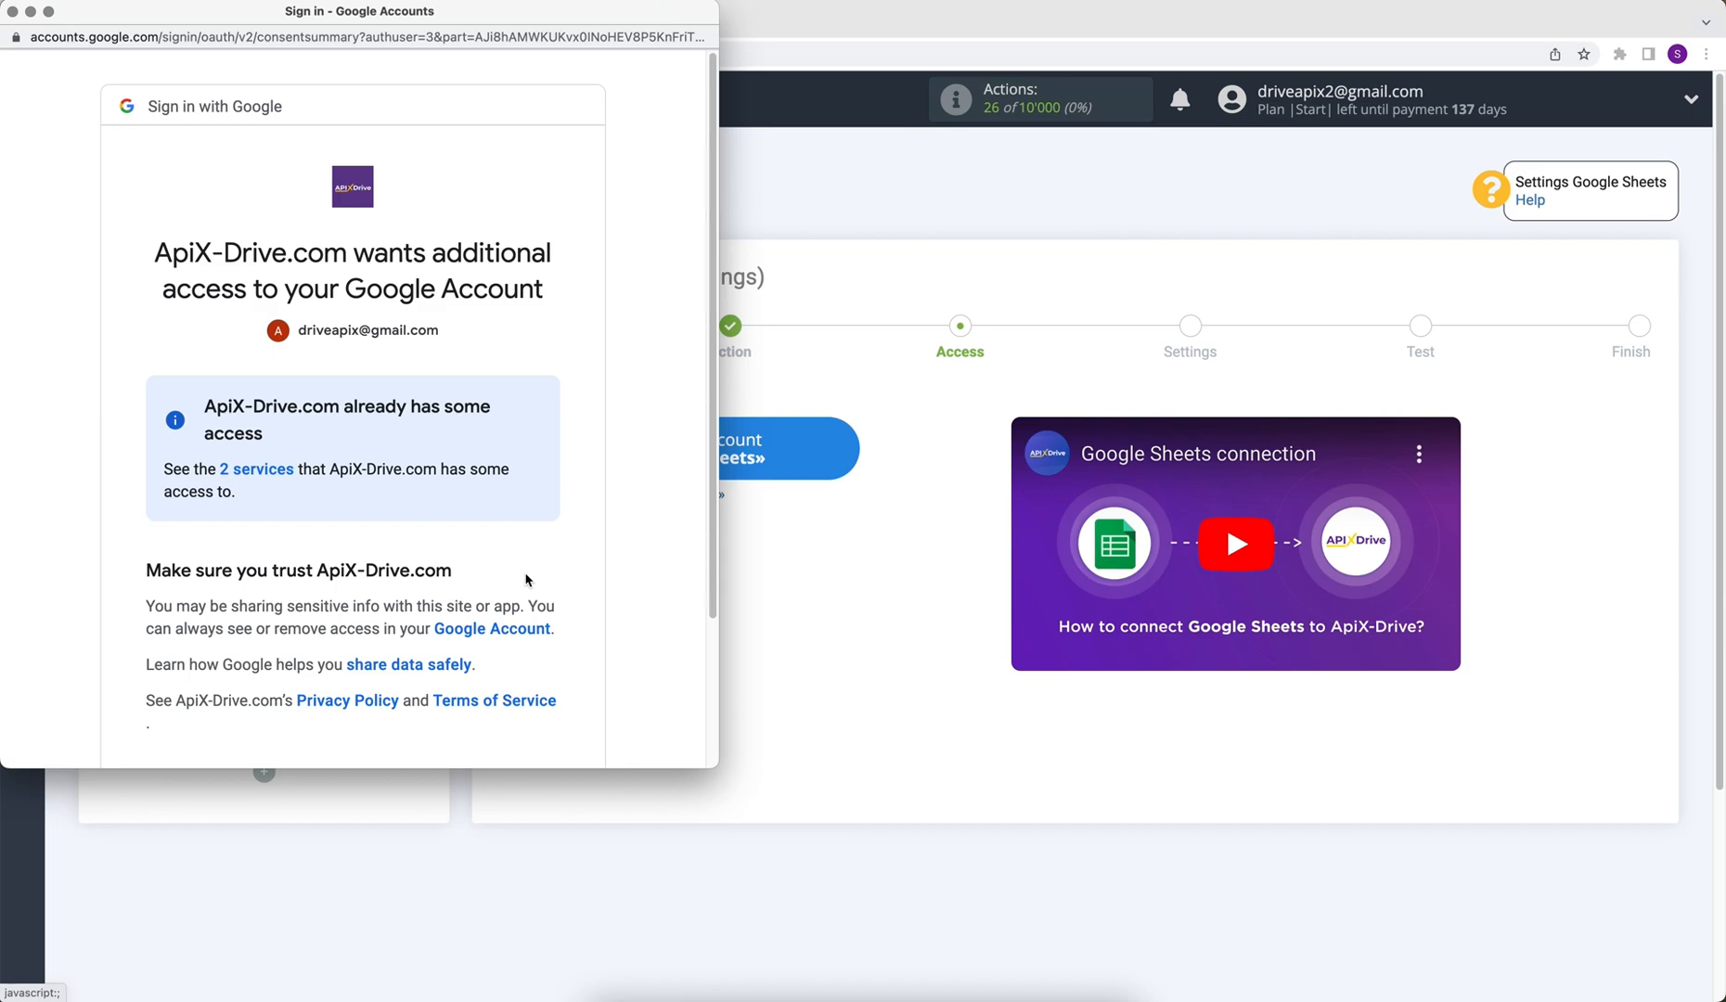
pyautogui.scroll(-3, 526, 580)
pyautogui.click(471, 677)
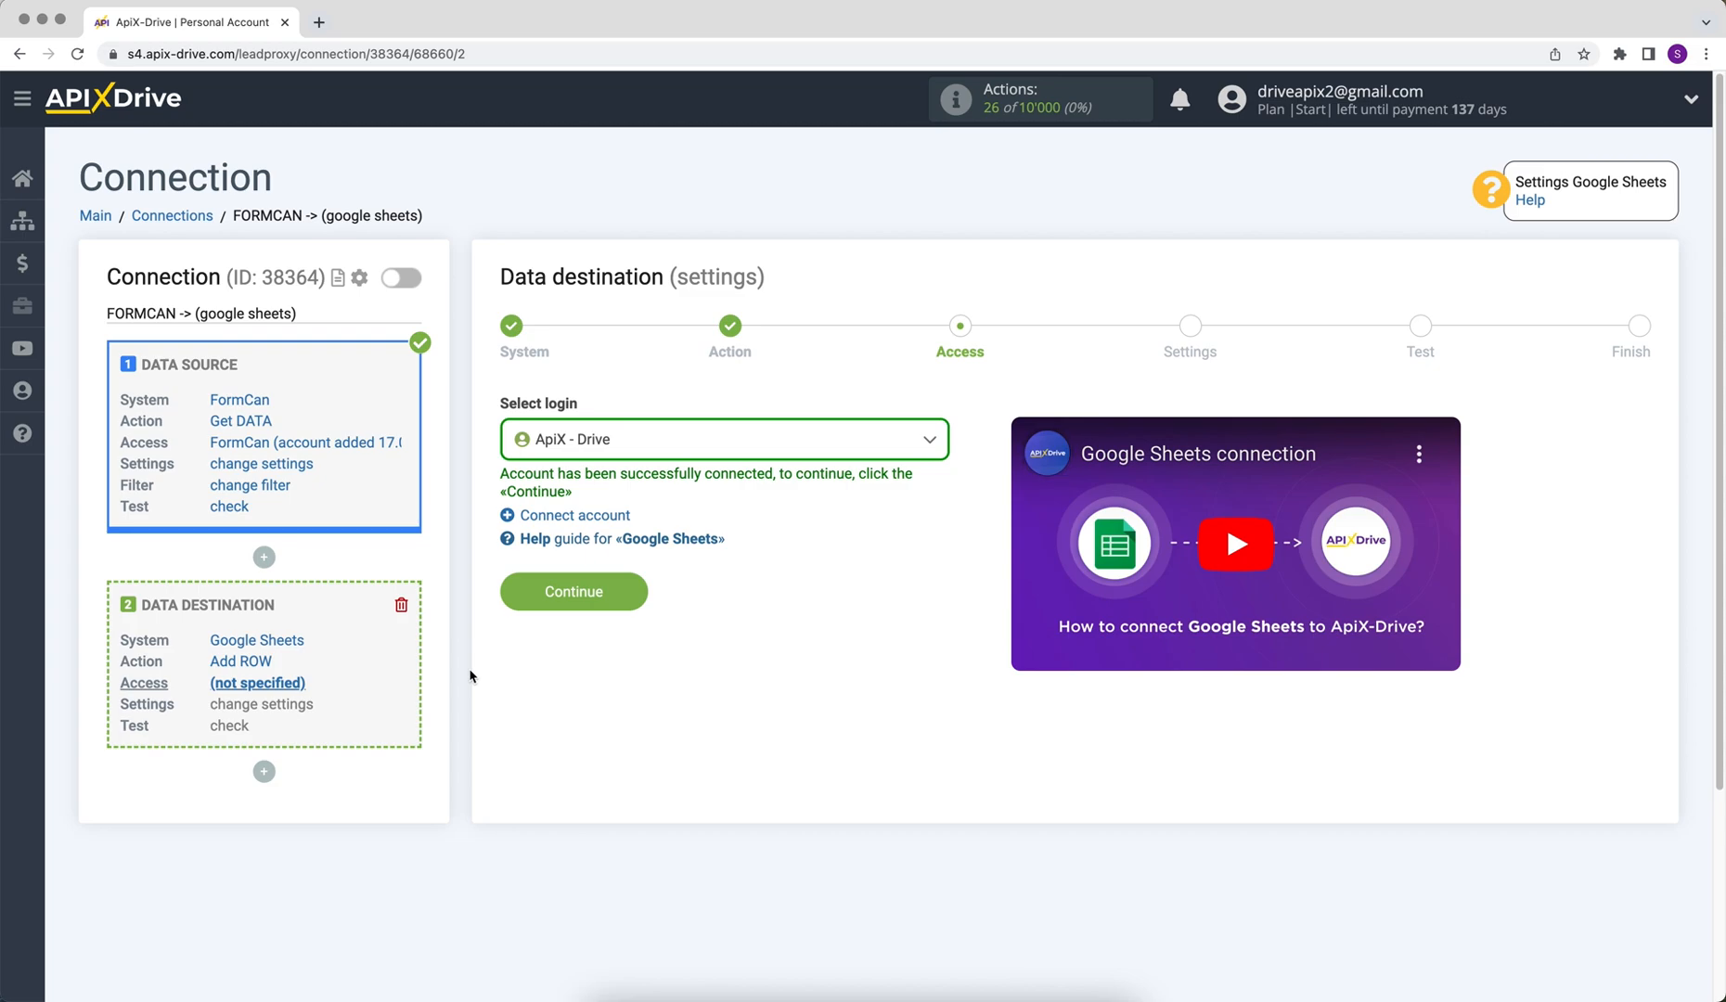
# - Pick the 'ApiX - Drive' login, then the ApiX-Drive spreadsheet file and sheet 1
pyautogui.click(610, 439)
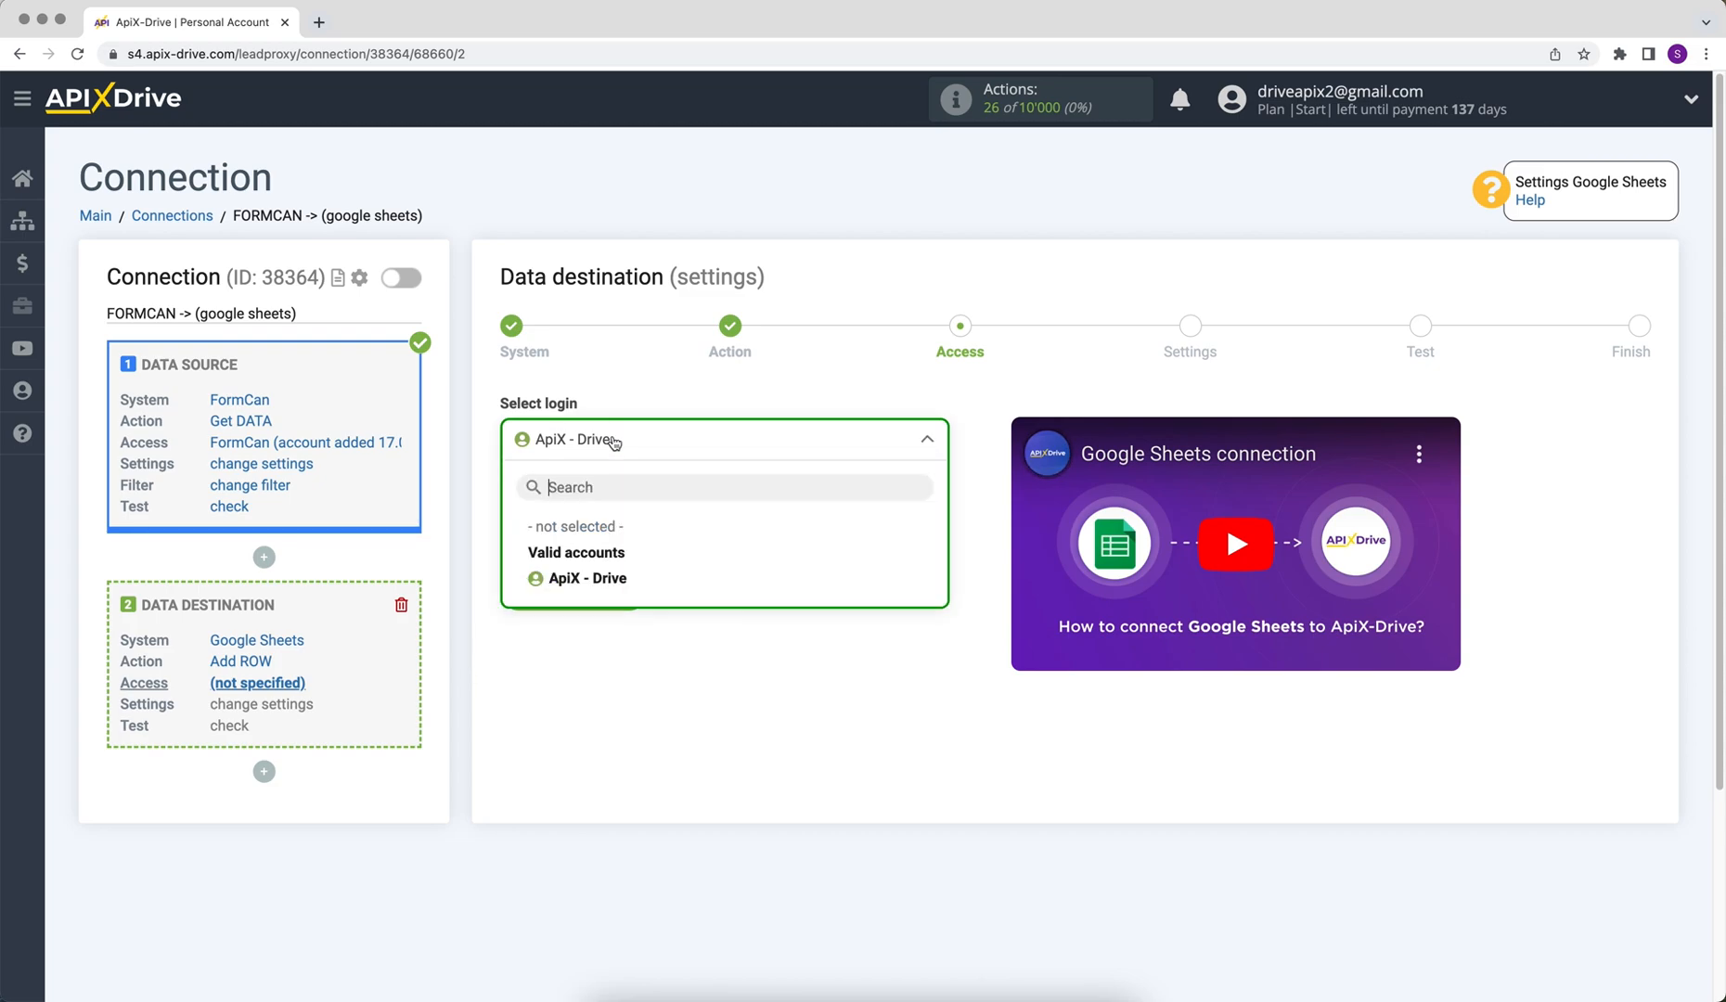
pyautogui.click(602, 578)
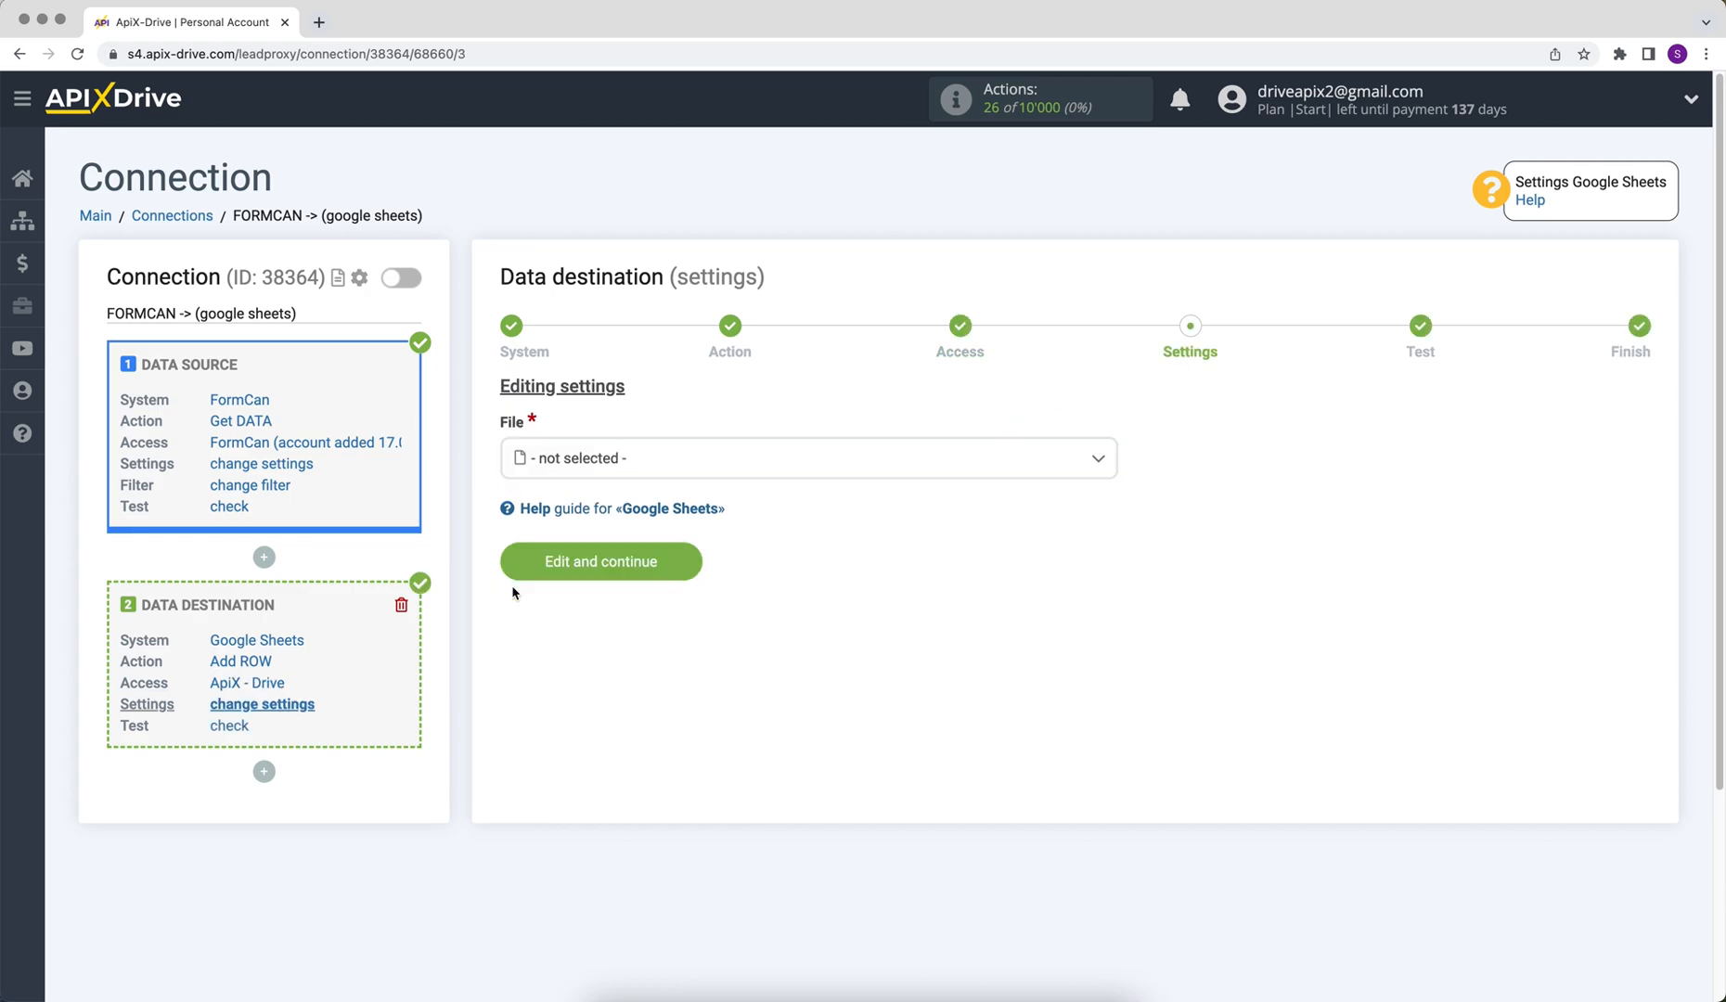
pyautogui.click(568, 469)
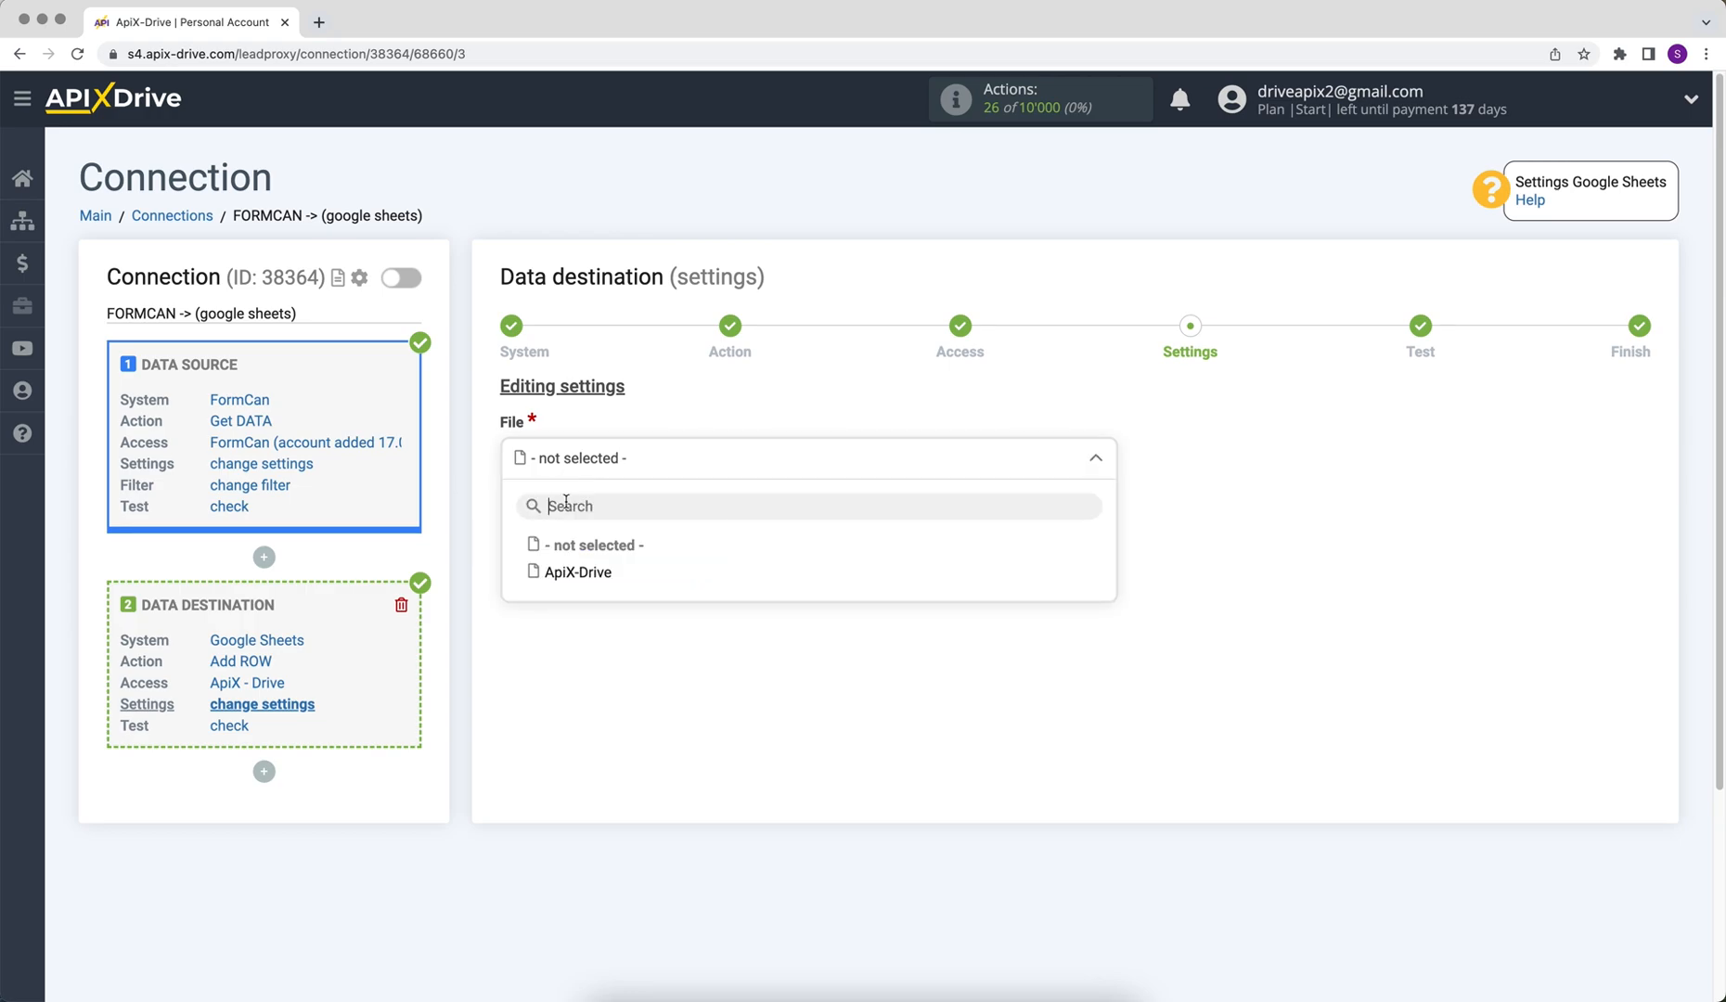
pyautogui.click(571, 571)
pyautogui.click(531, 556)
pyautogui.click(554, 669)
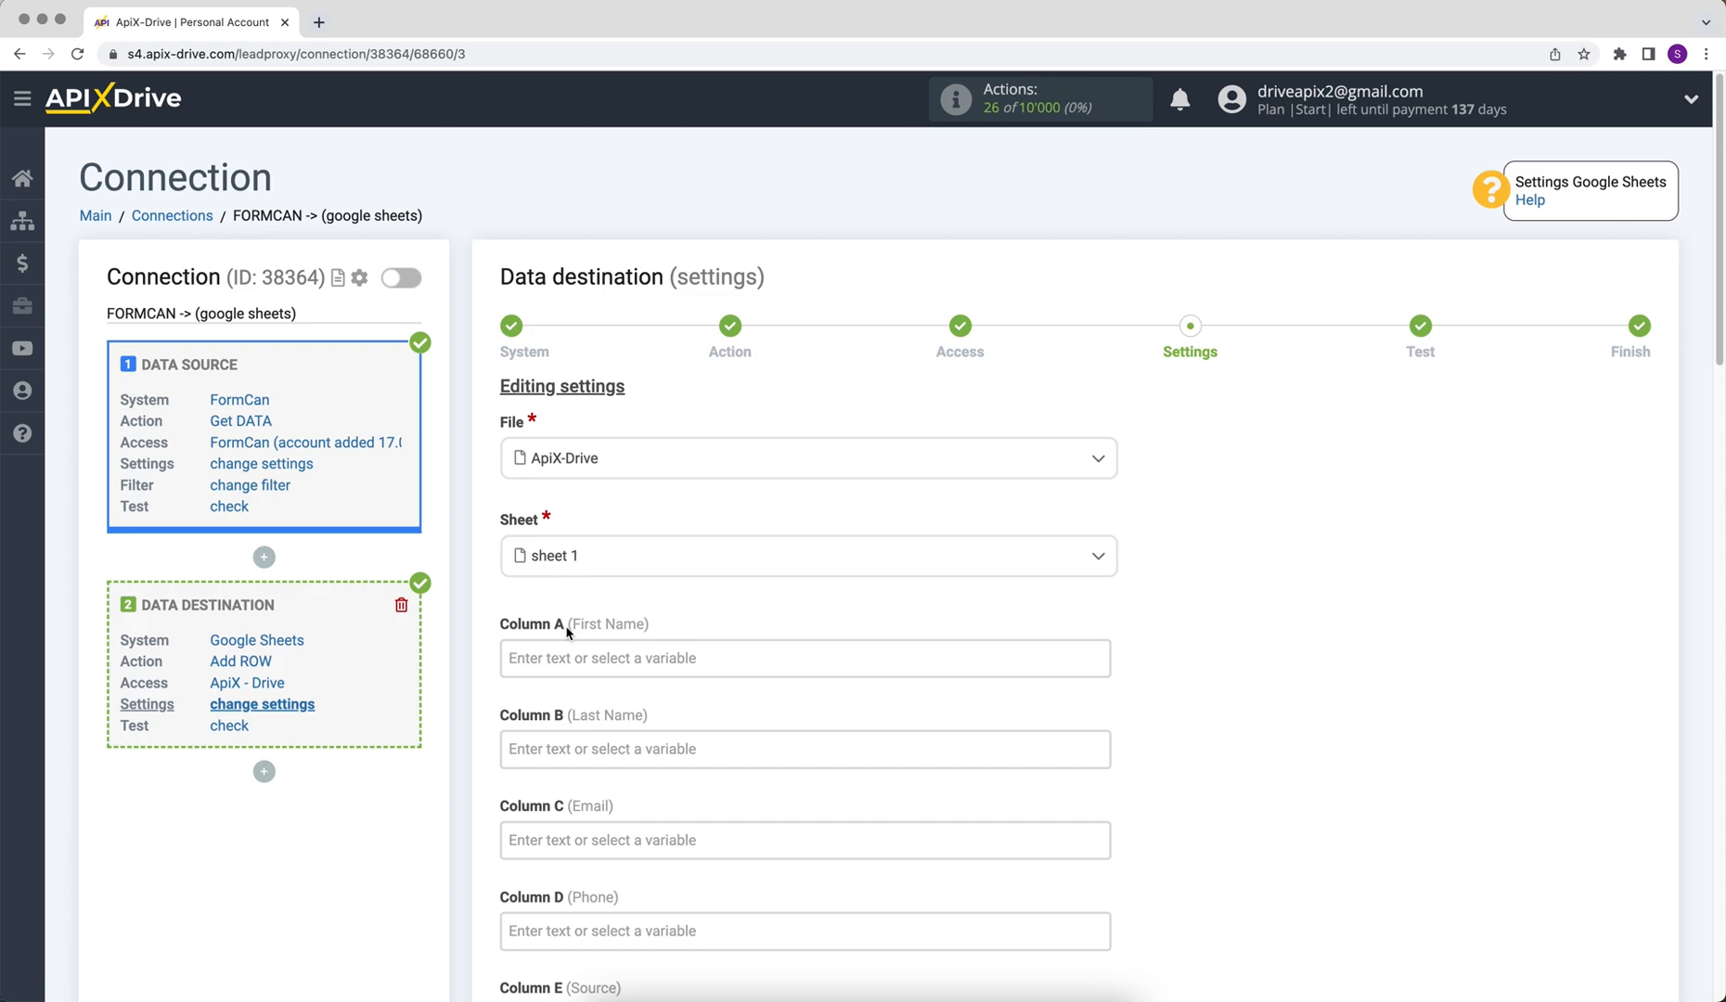
# - Map Columns A–D to FormCan's submitted first name, last name, email and phone
pyautogui.click(542, 653)
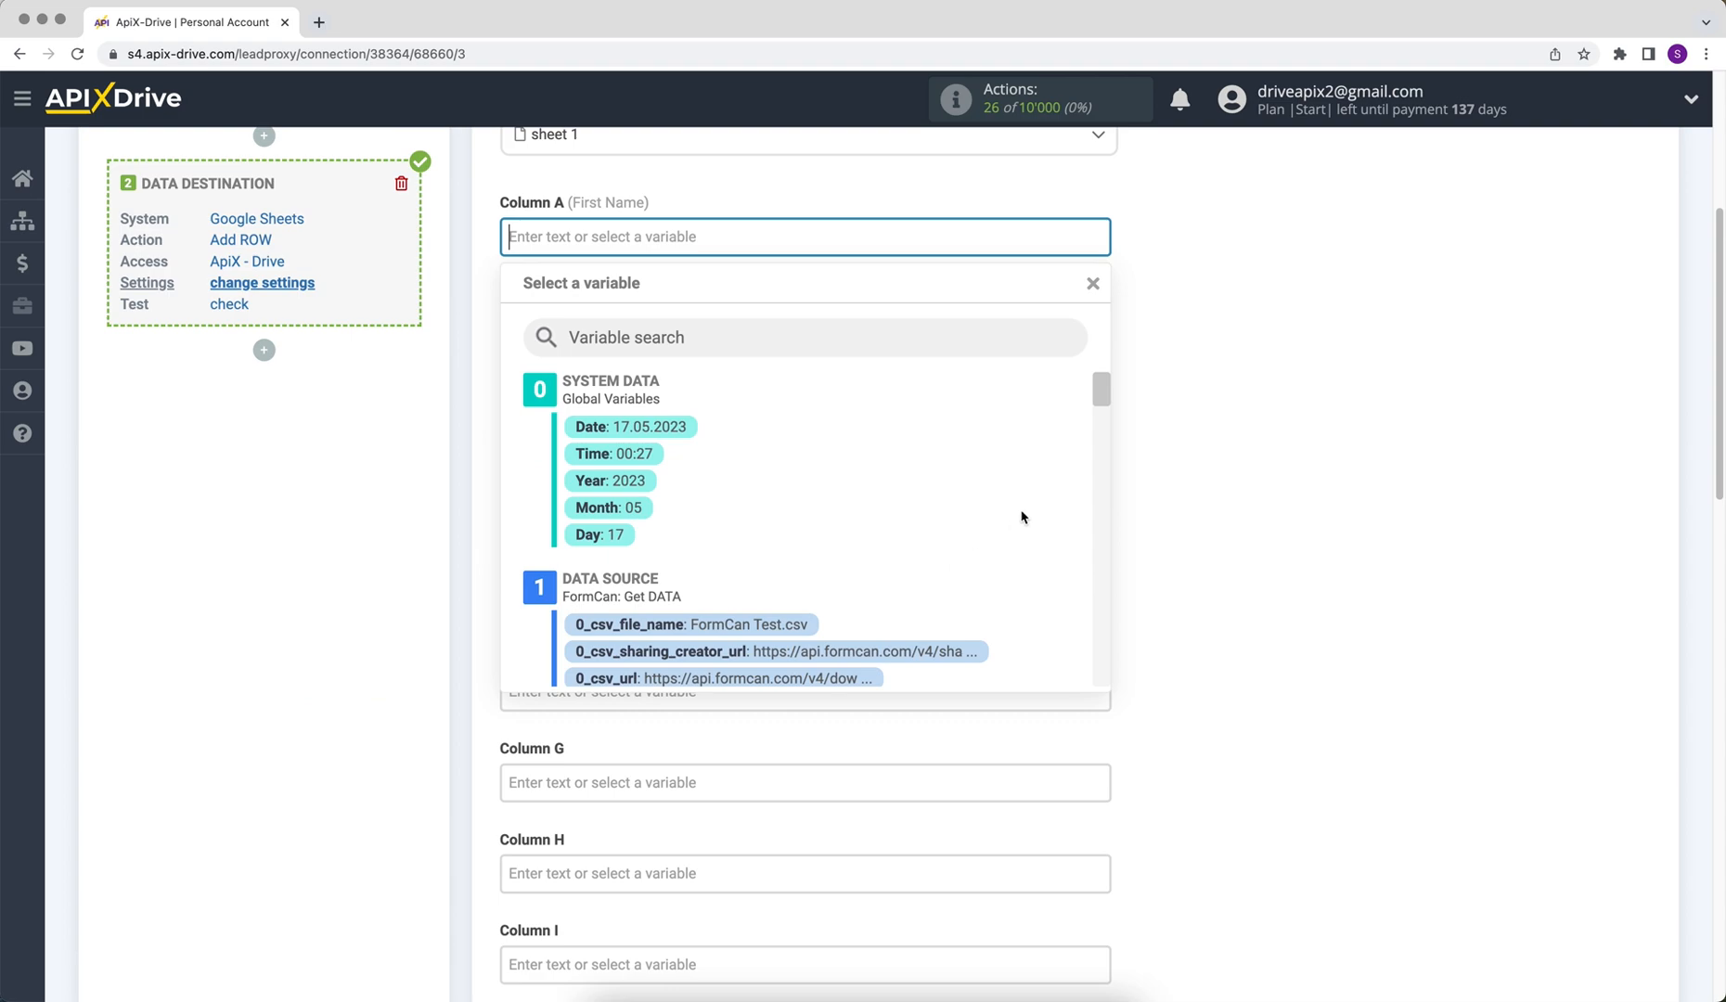
pyautogui.moveTo(1105, 387); pyautogui.dragTo(1110, 438)
pyautogui.click(747, 540)
pyautogui.click(602, 334)
pyautogui.moveTo(1102, 385); pyautogui.dragTo(1106, 451)
pyautogui.click(775, 538)
pyautogui.click(603, 336)
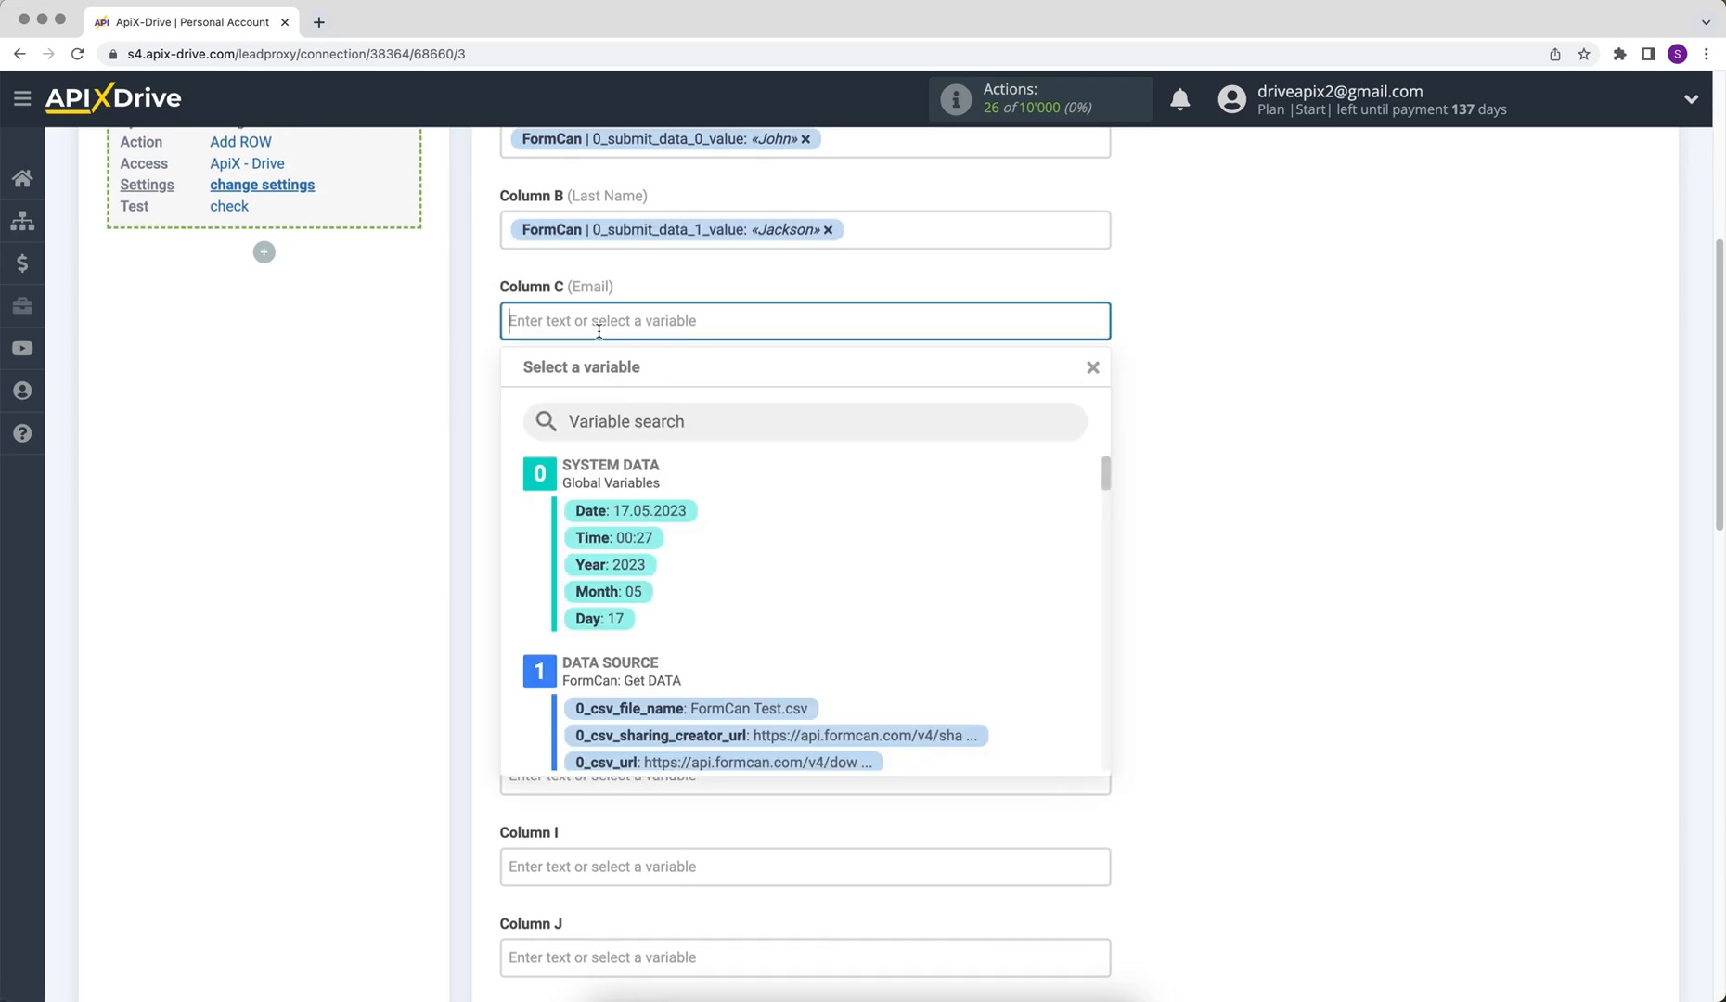
pyautogui.moveTo(1101, 391); pyautogui.dragTo(1105, 478)
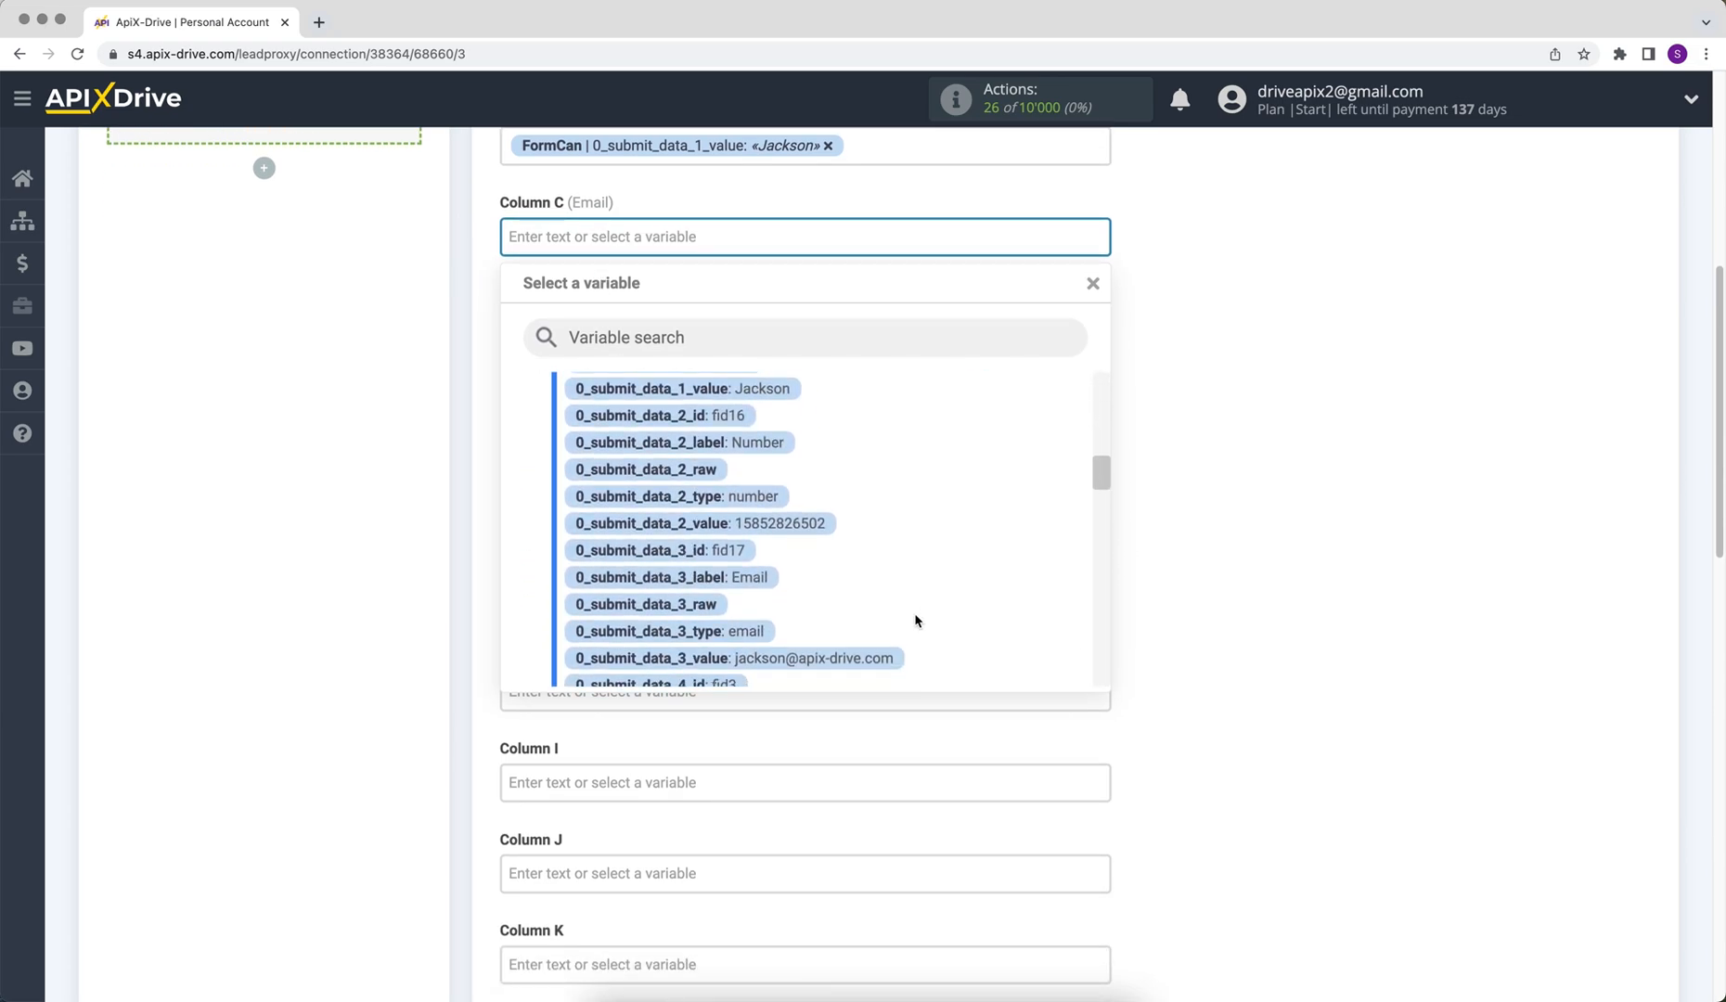
pyautogui.click(874, 660)
pyautogui.click(644, 351)
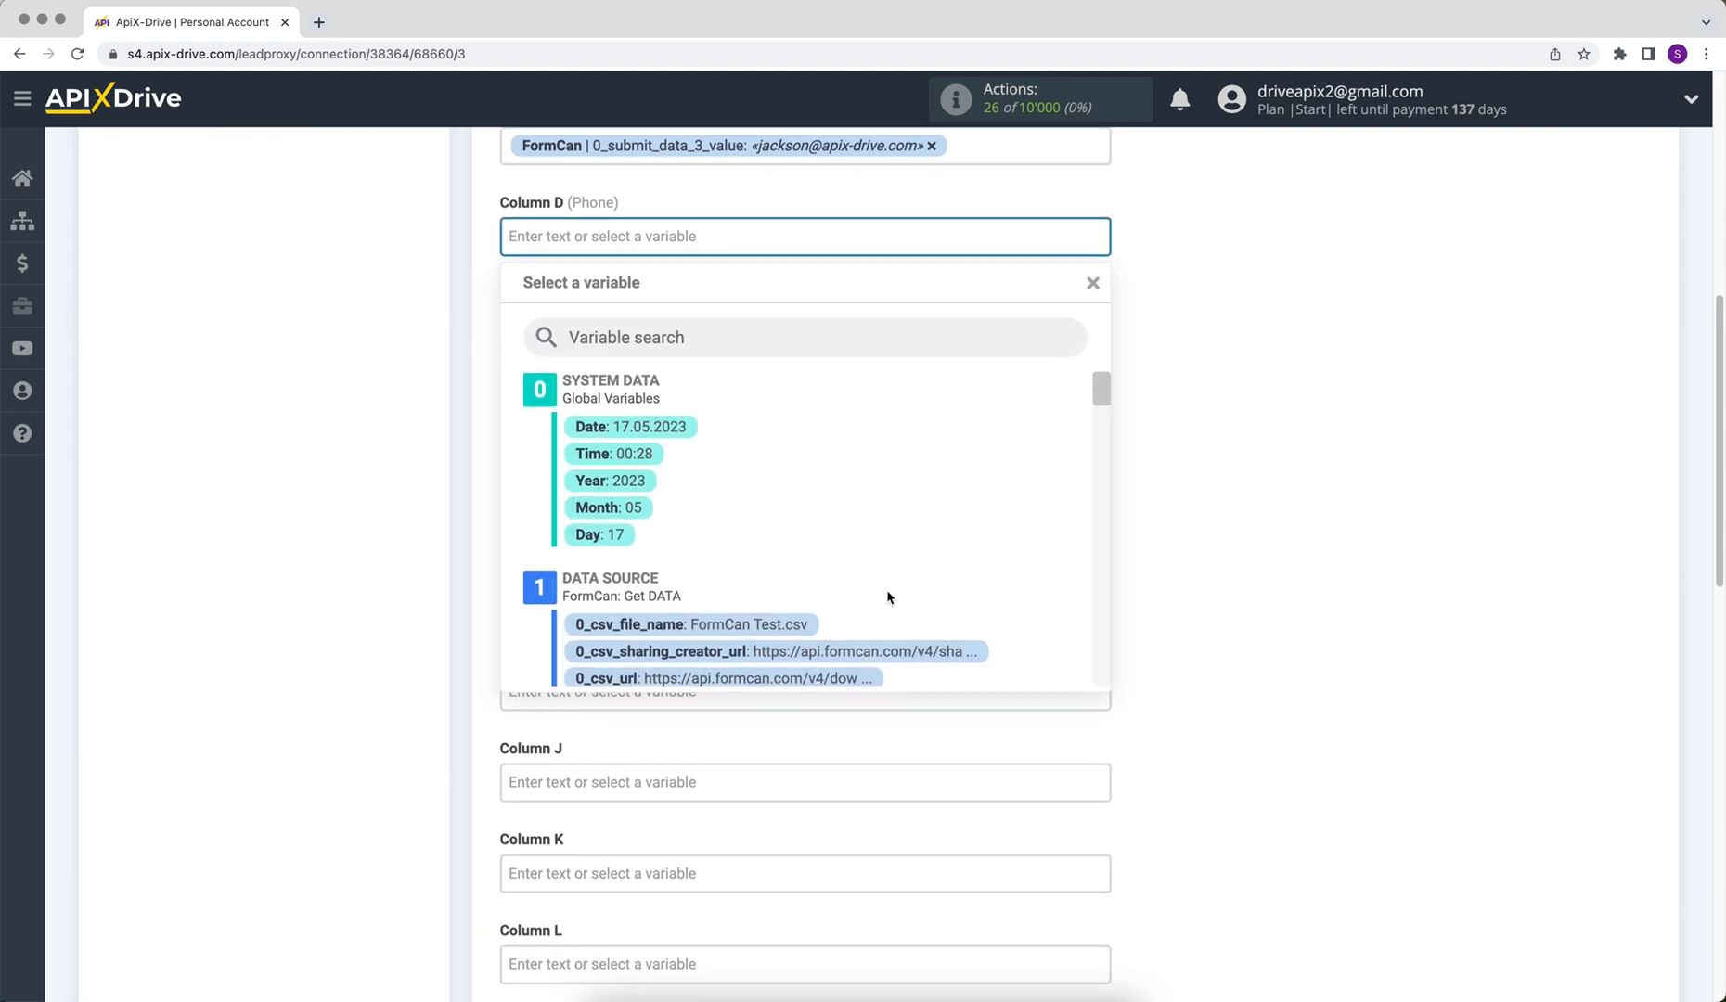
pyautogui.moveTo(1104, 389); pyautogui.dragTo(1102, 456)
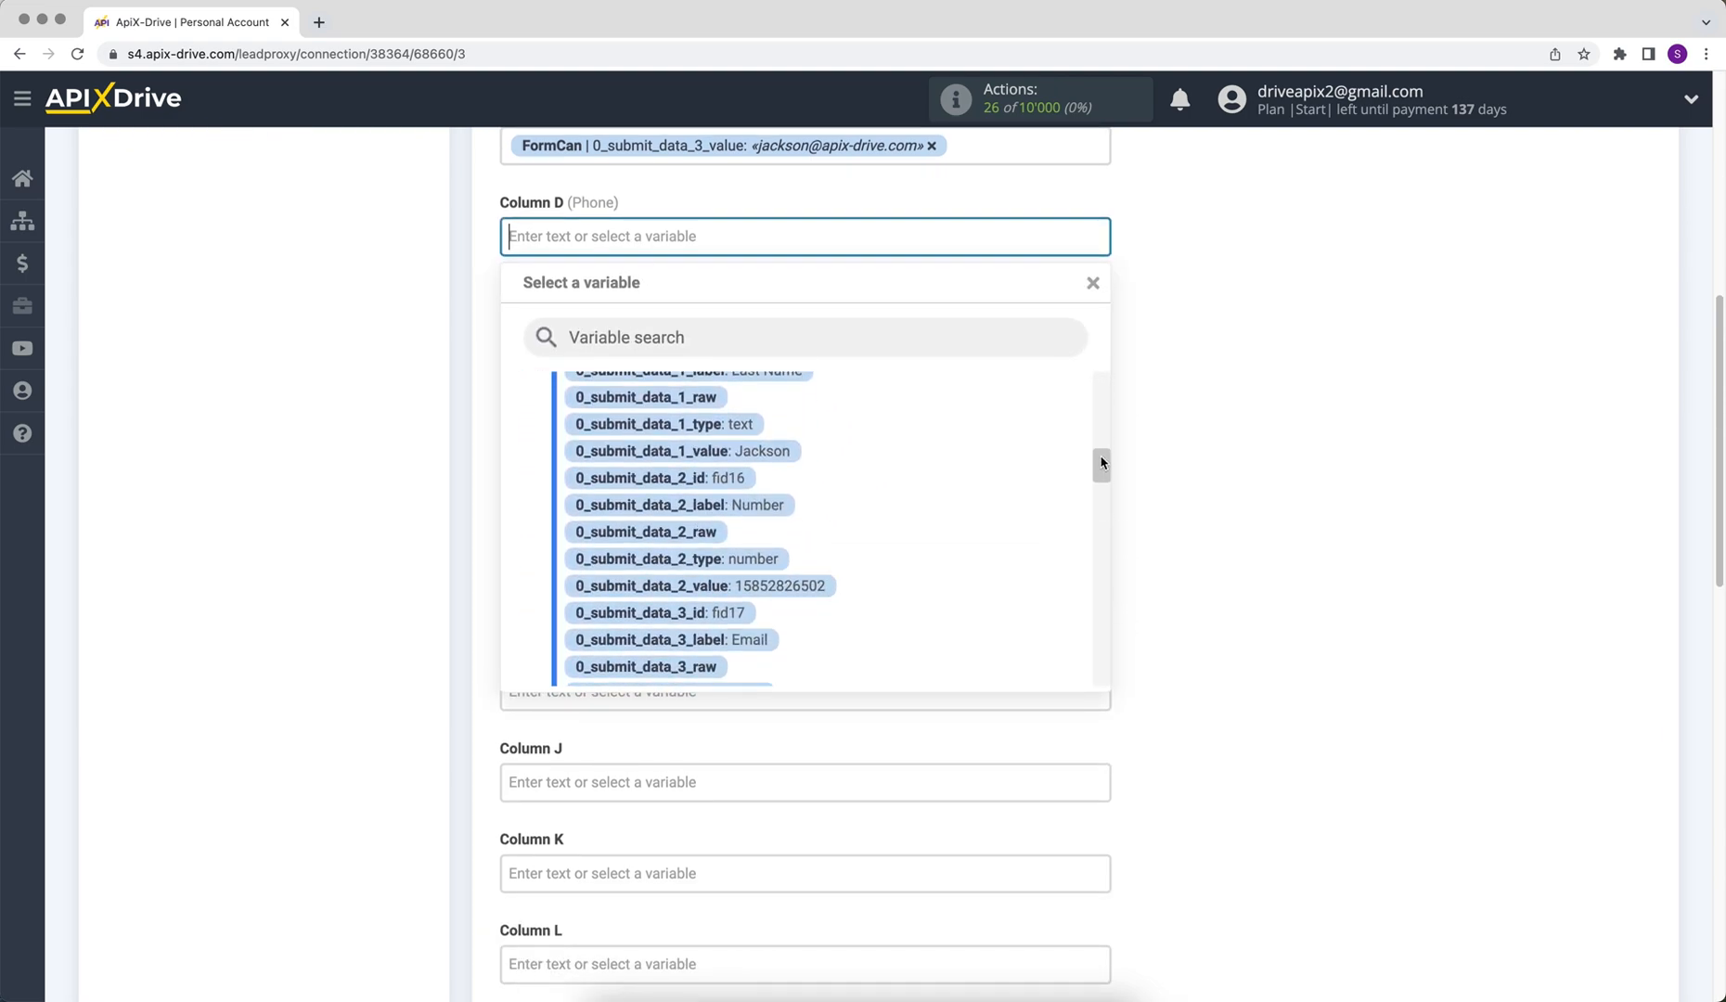
pyautogui.click(769, 583)
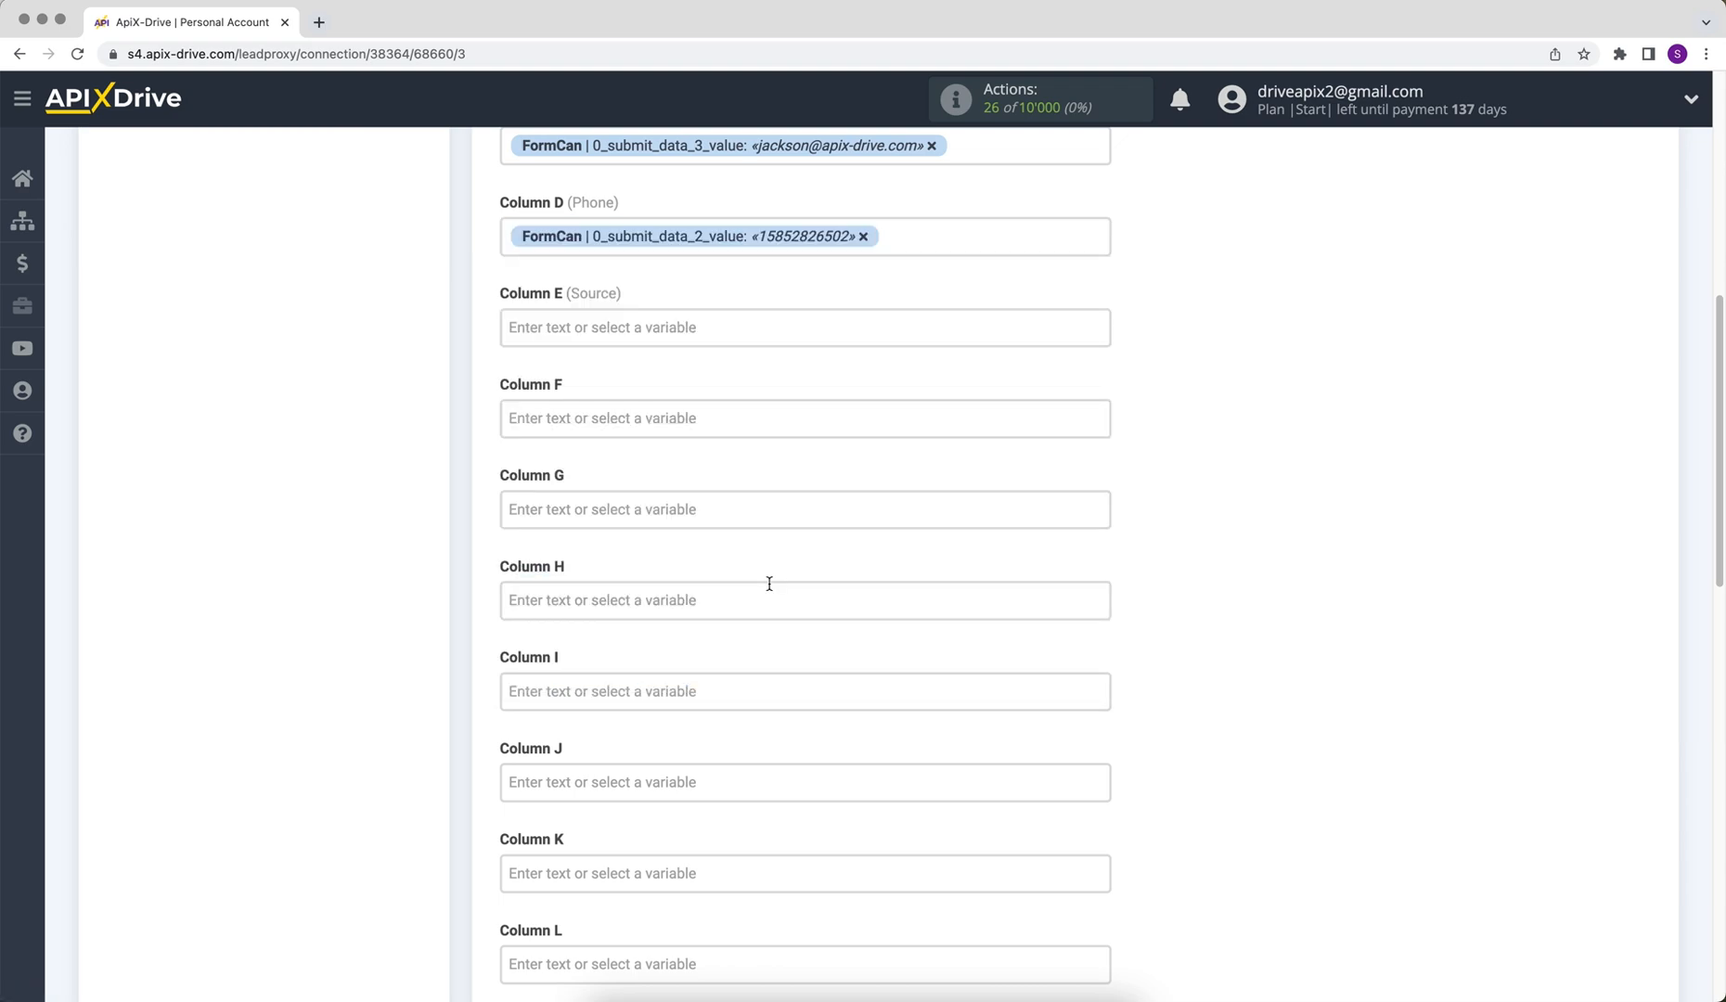
# - Enter 'New data from FormCan' in Column E and save the column mapping
pyautogui.click(557, 331)
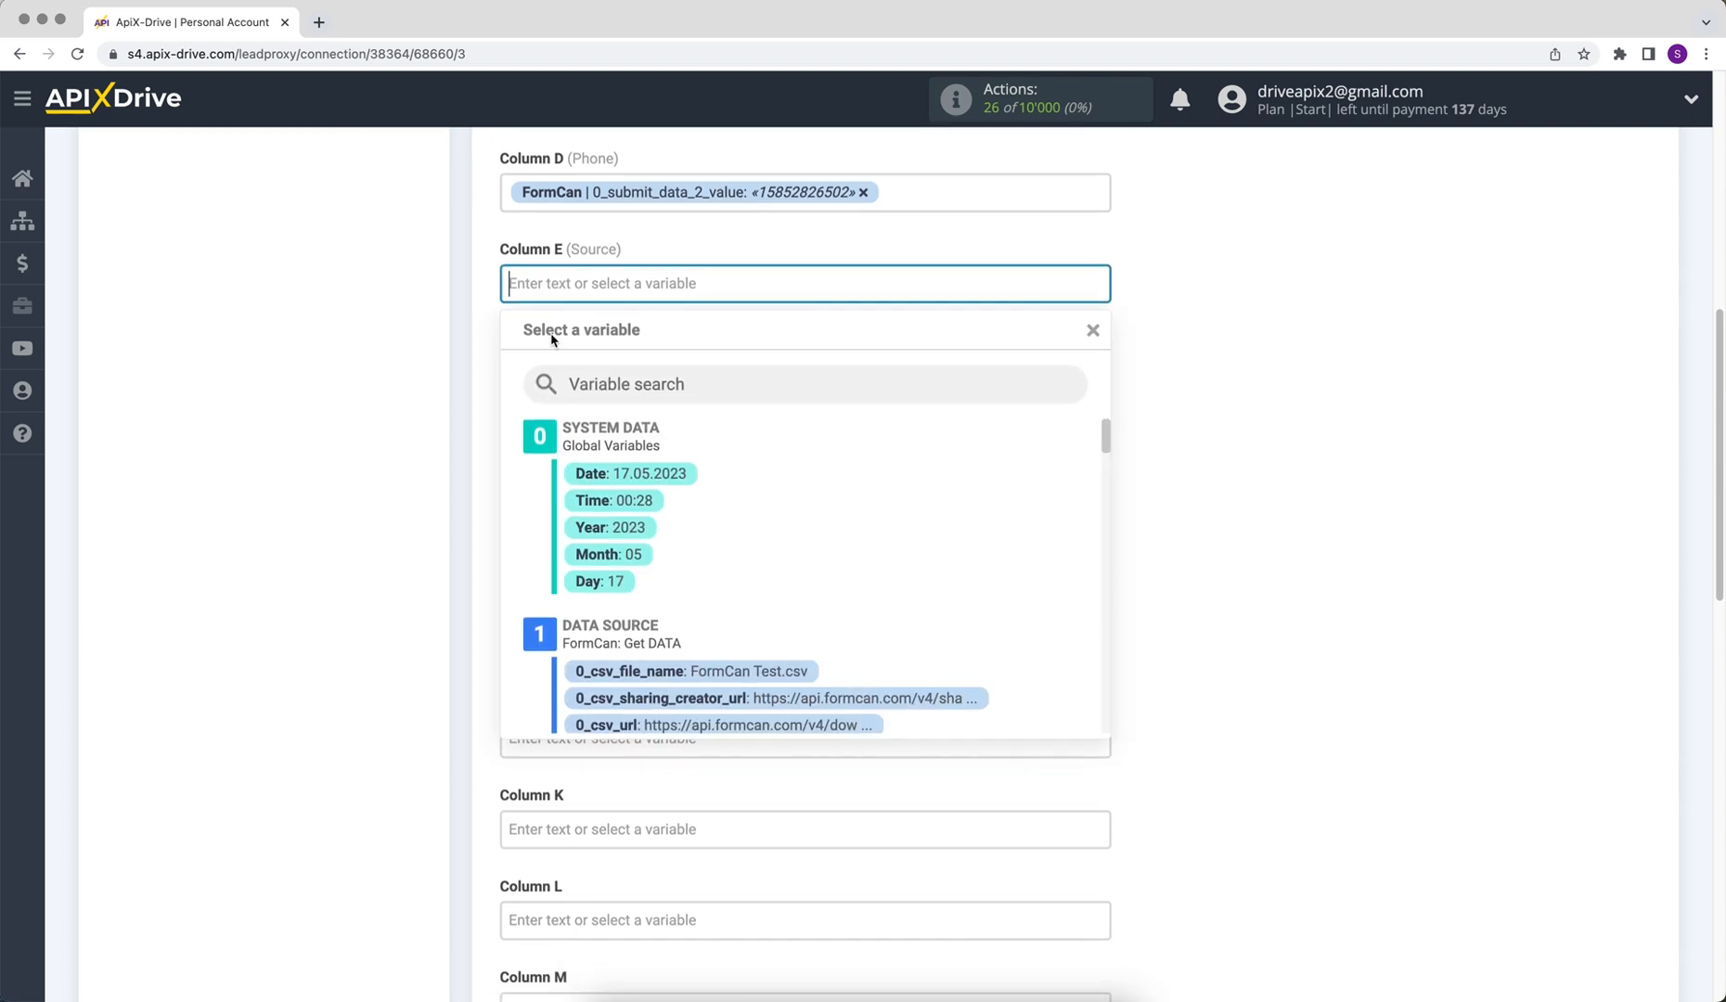
pyautogui.write('New dat')
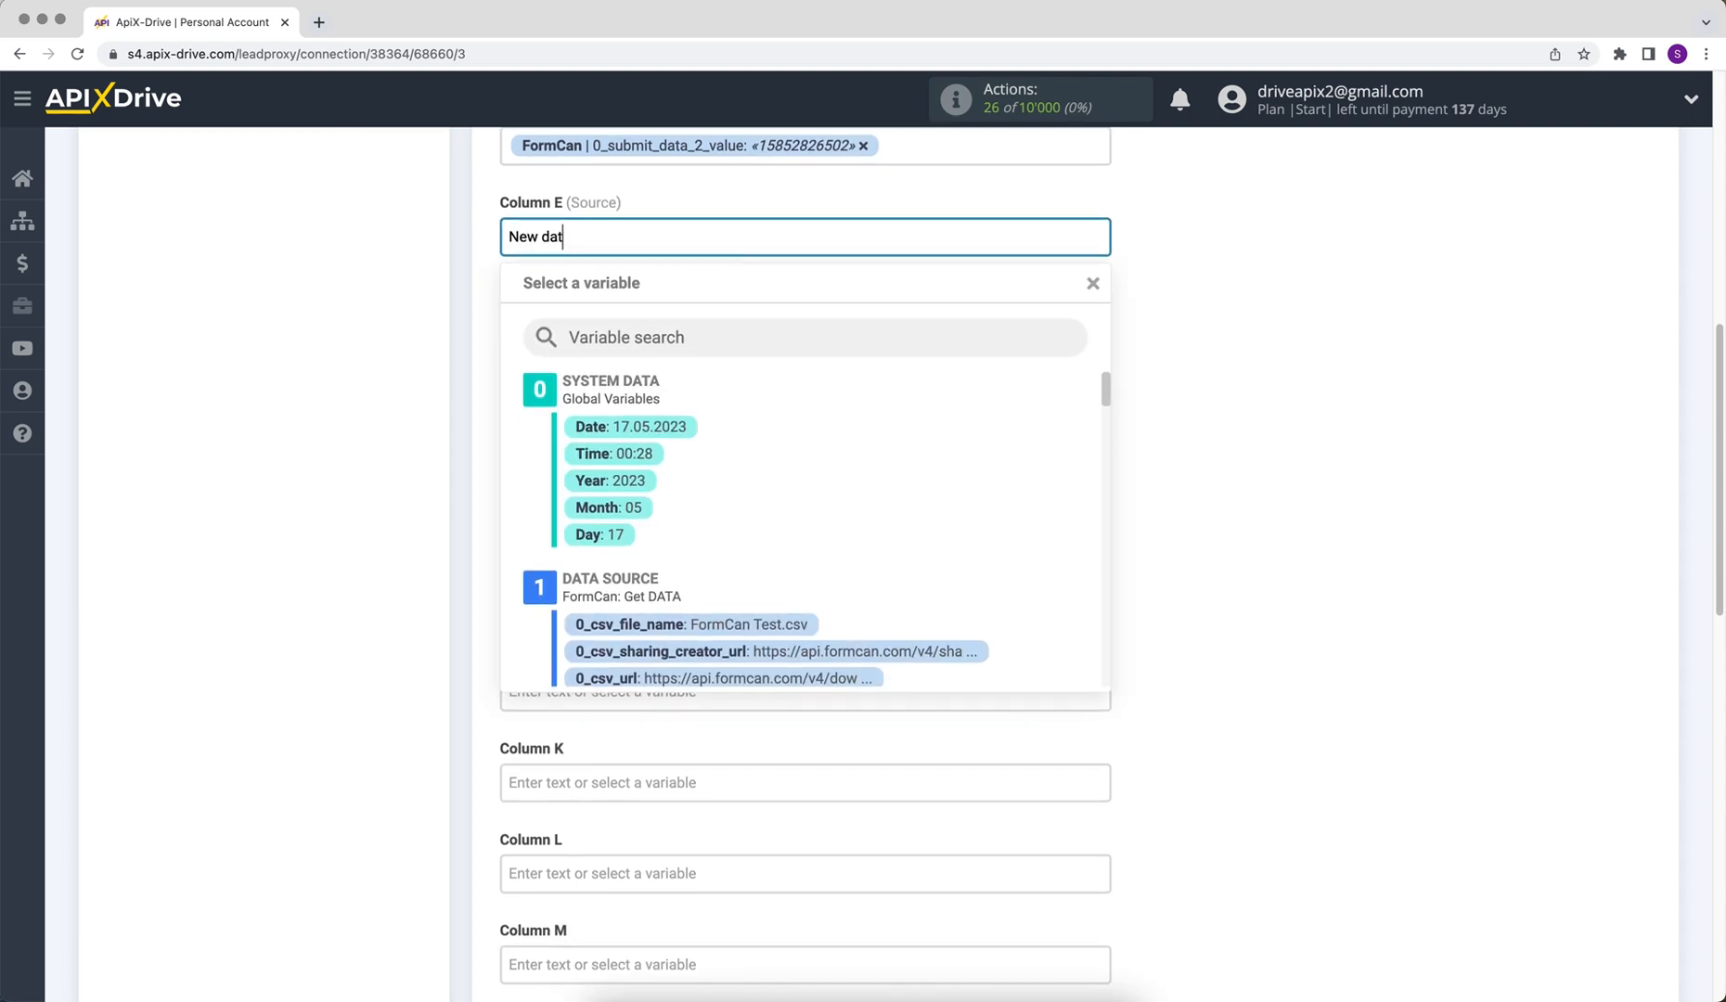
pyautogui.write('a from FormCan')
pyautogui.click(1183, 408)
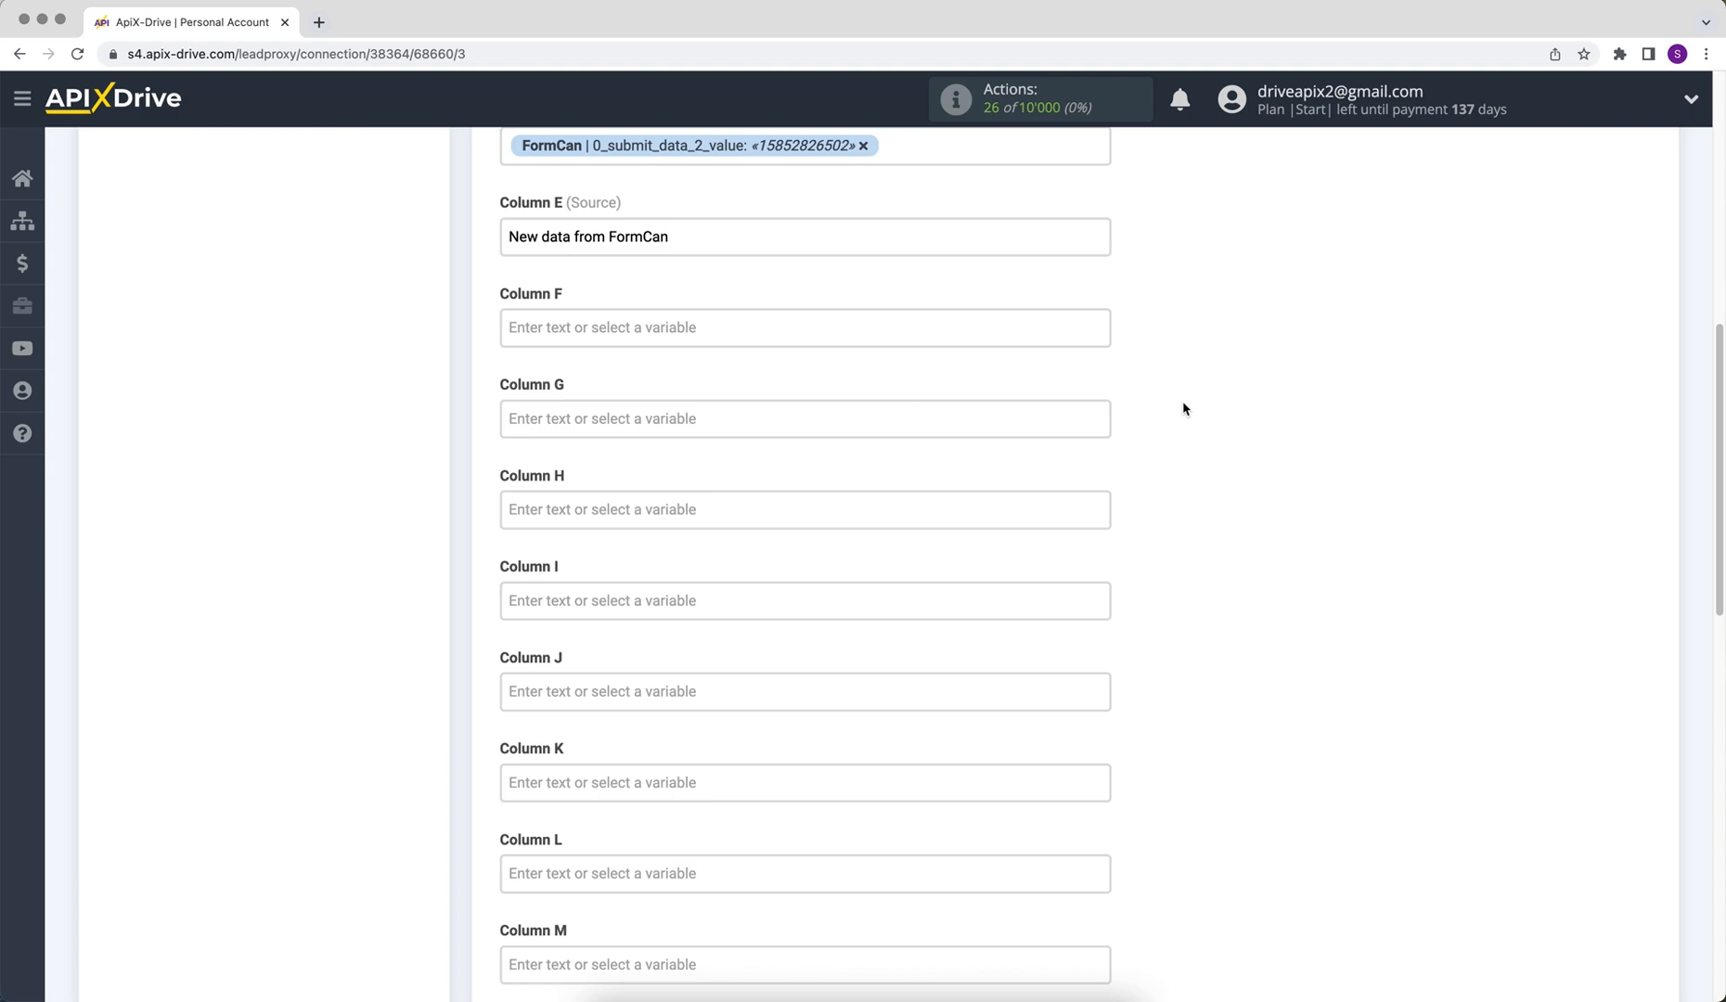
pyautogui.scroll(-10, 1183, 408)
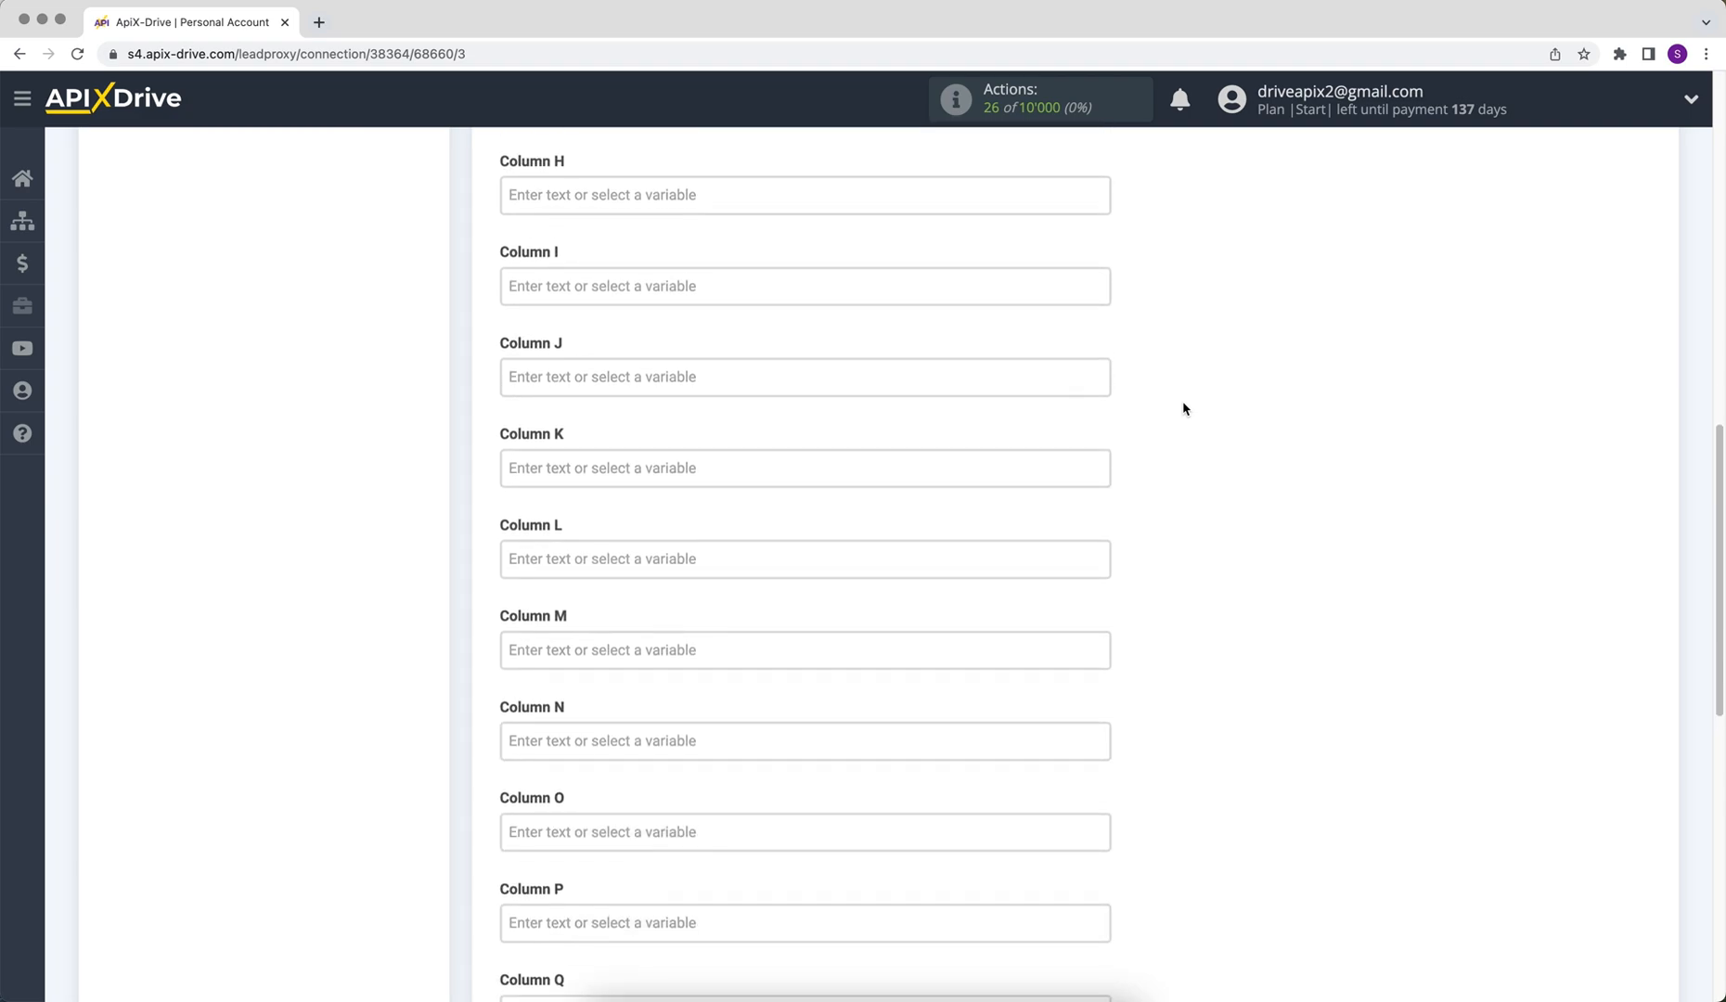
pyautogui.scroll(-2, 1160, 423)
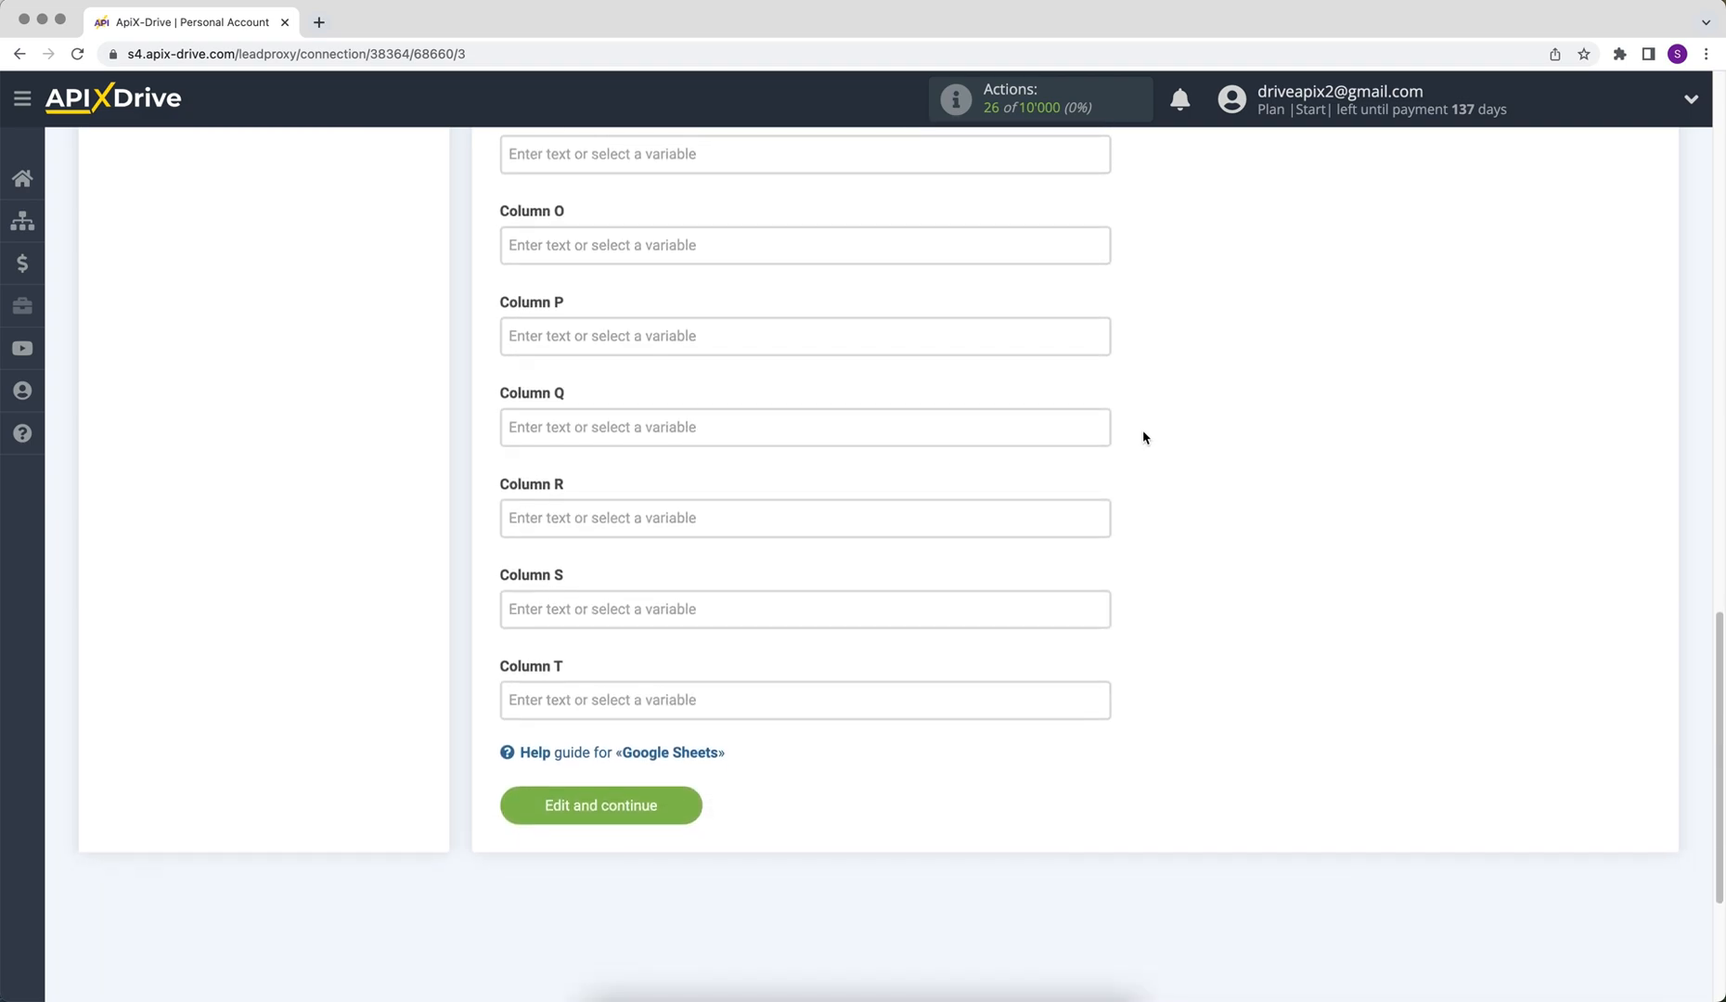
pyautogui.click(543, 804)
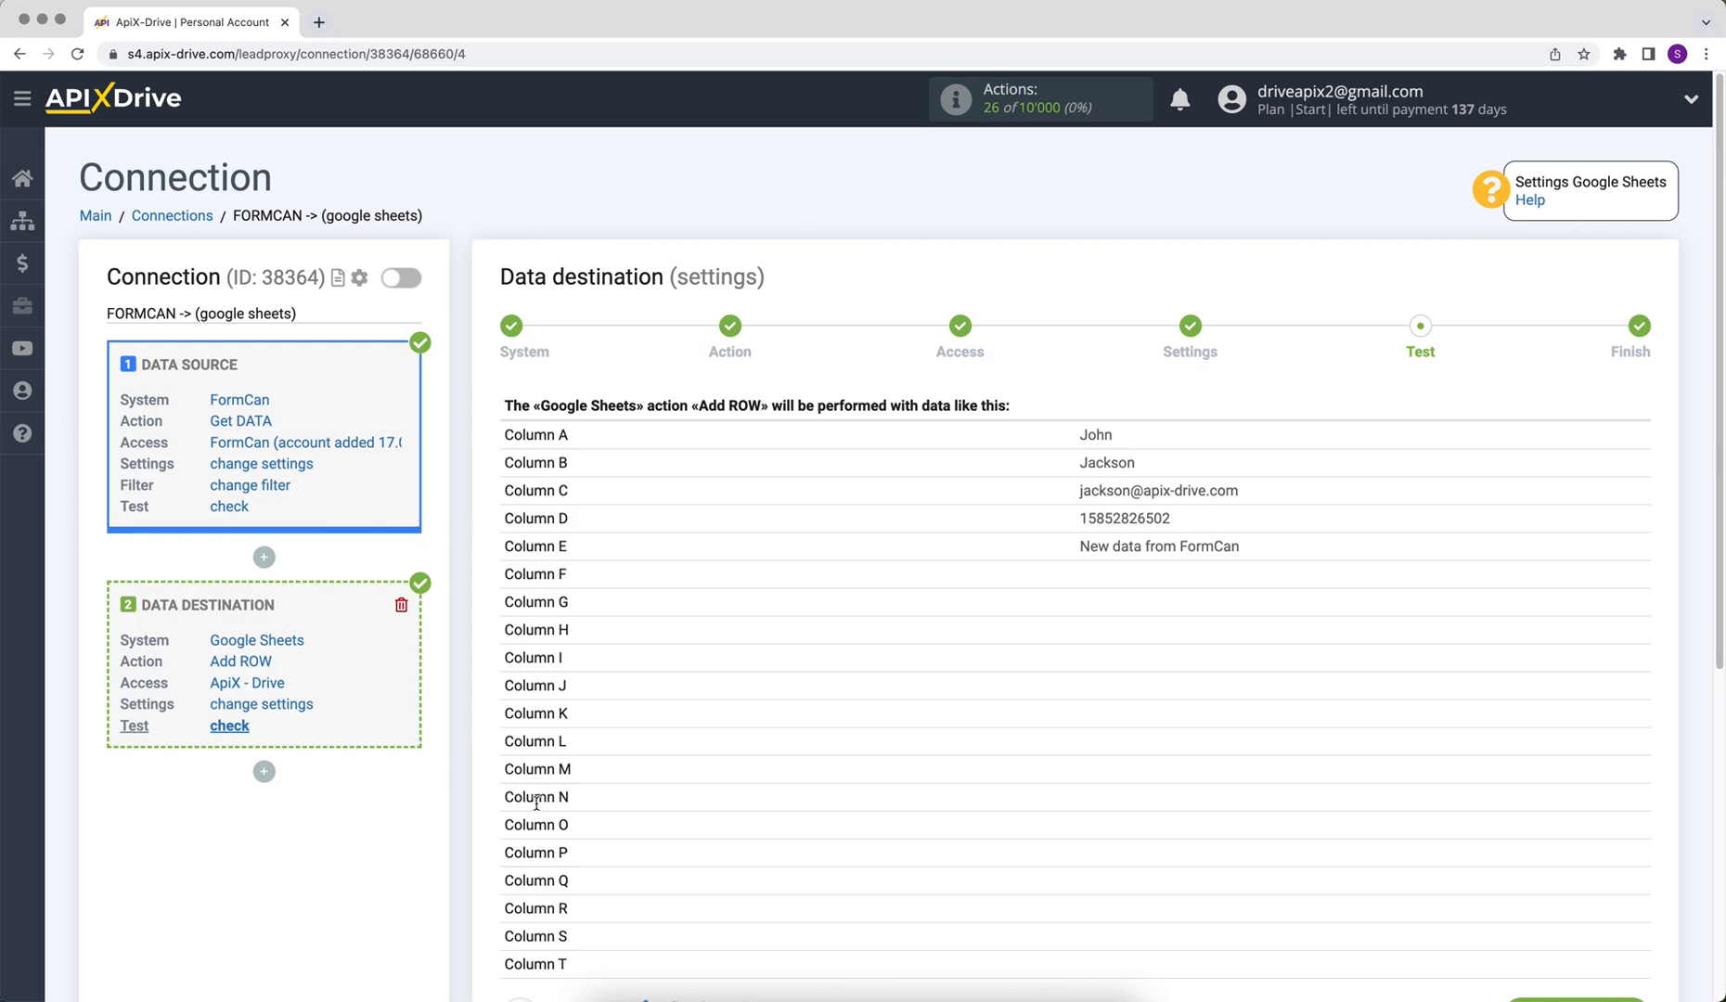
# - Send the previewed FormCan test row to the Google Sheets spreadsheet
pyautogui.scroll(-3, 536, 803)
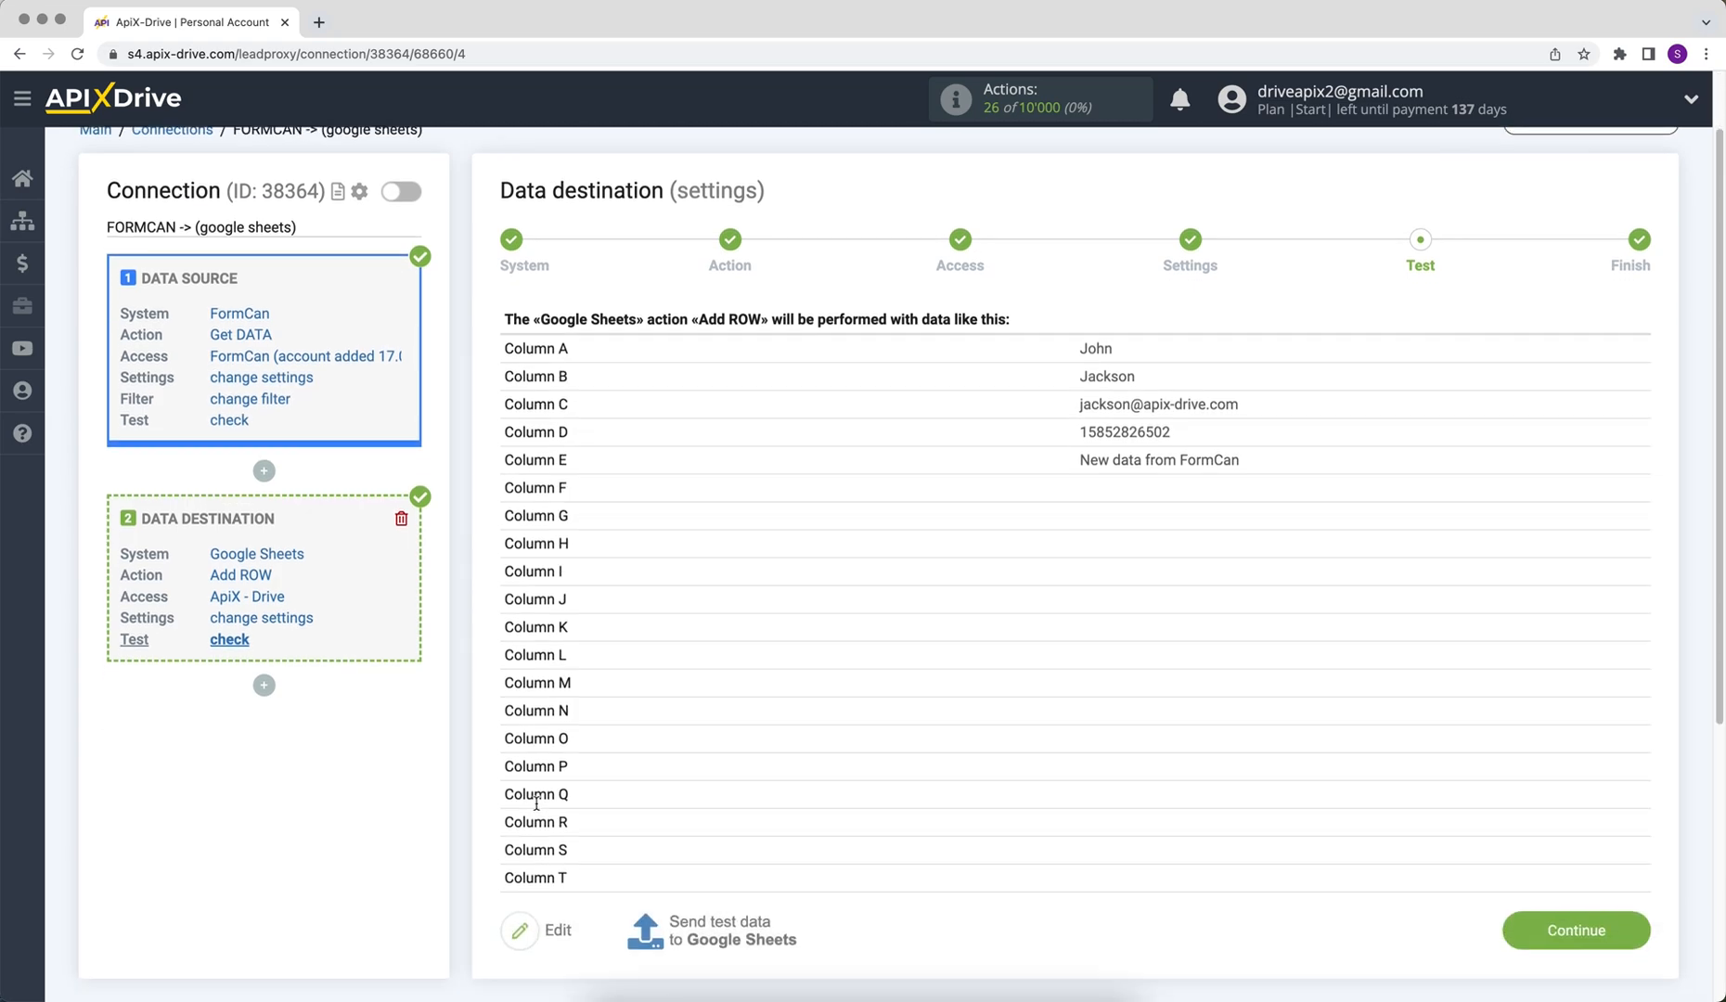
pyautogui.click(660, 841)
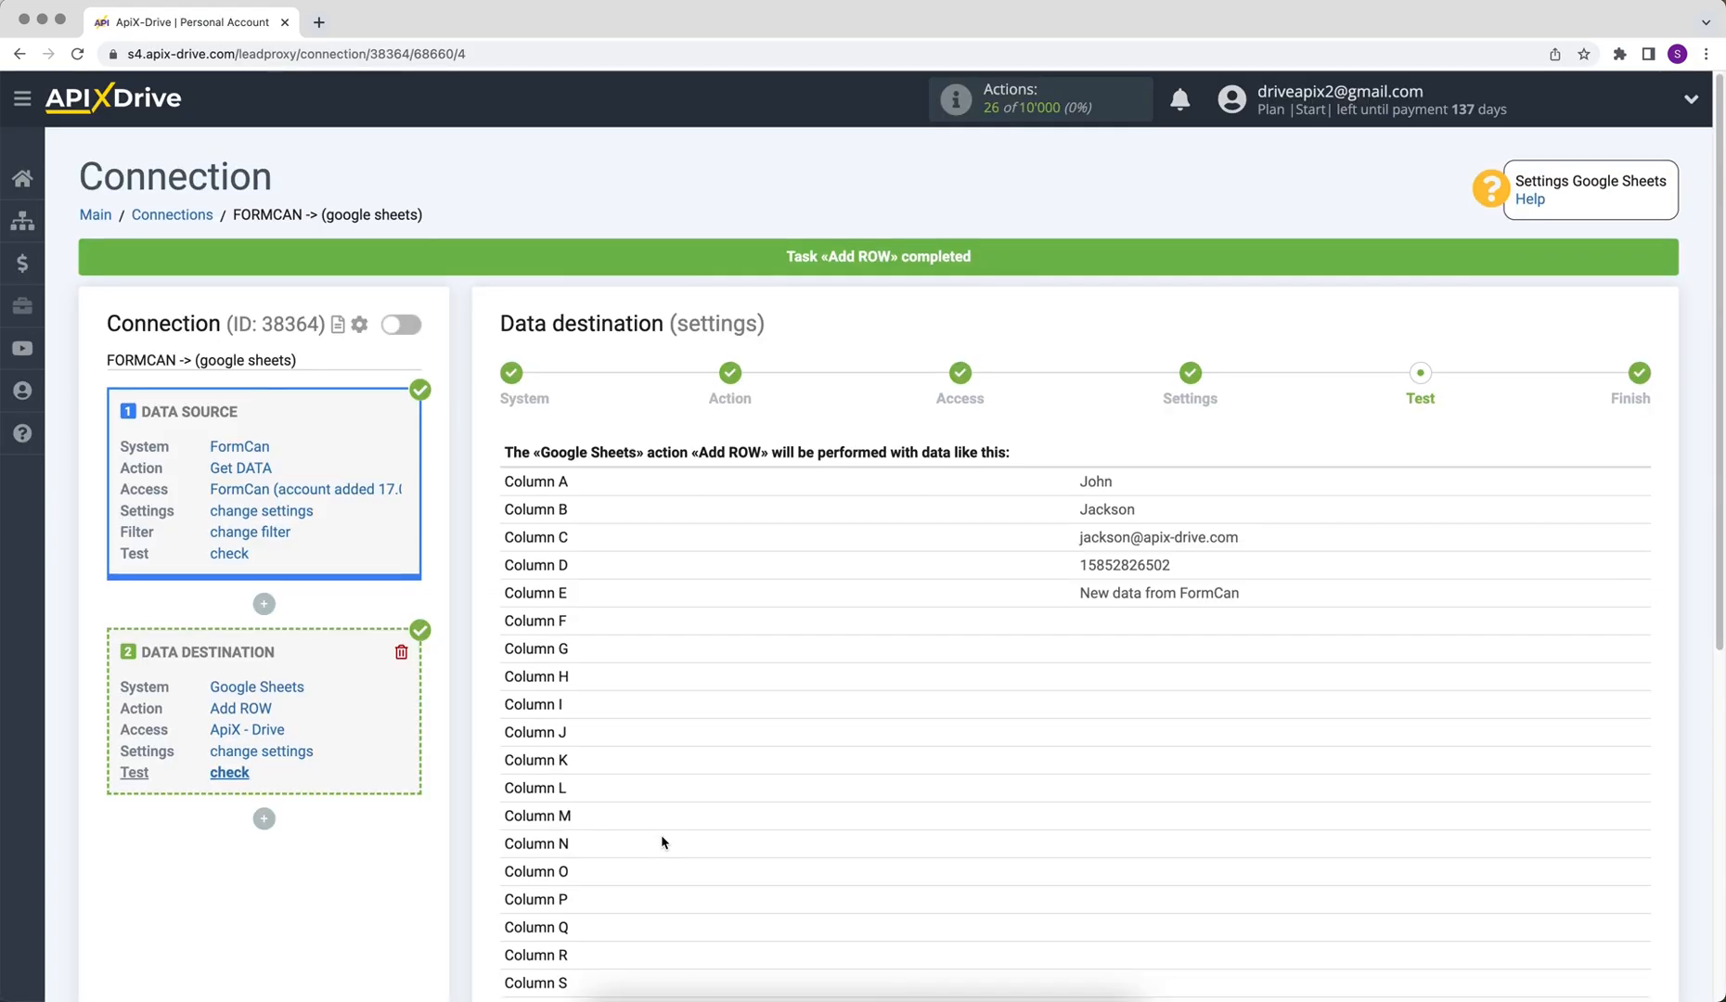
# - Scroll the sheet to check the FormCan test row in row 2 under the headers
pyautogui.scroll(-3, 660, 835)
# - Complete the destination setup, enable auto-update, and set a 5-minute update interval
pyautogui.click(1509, 858)
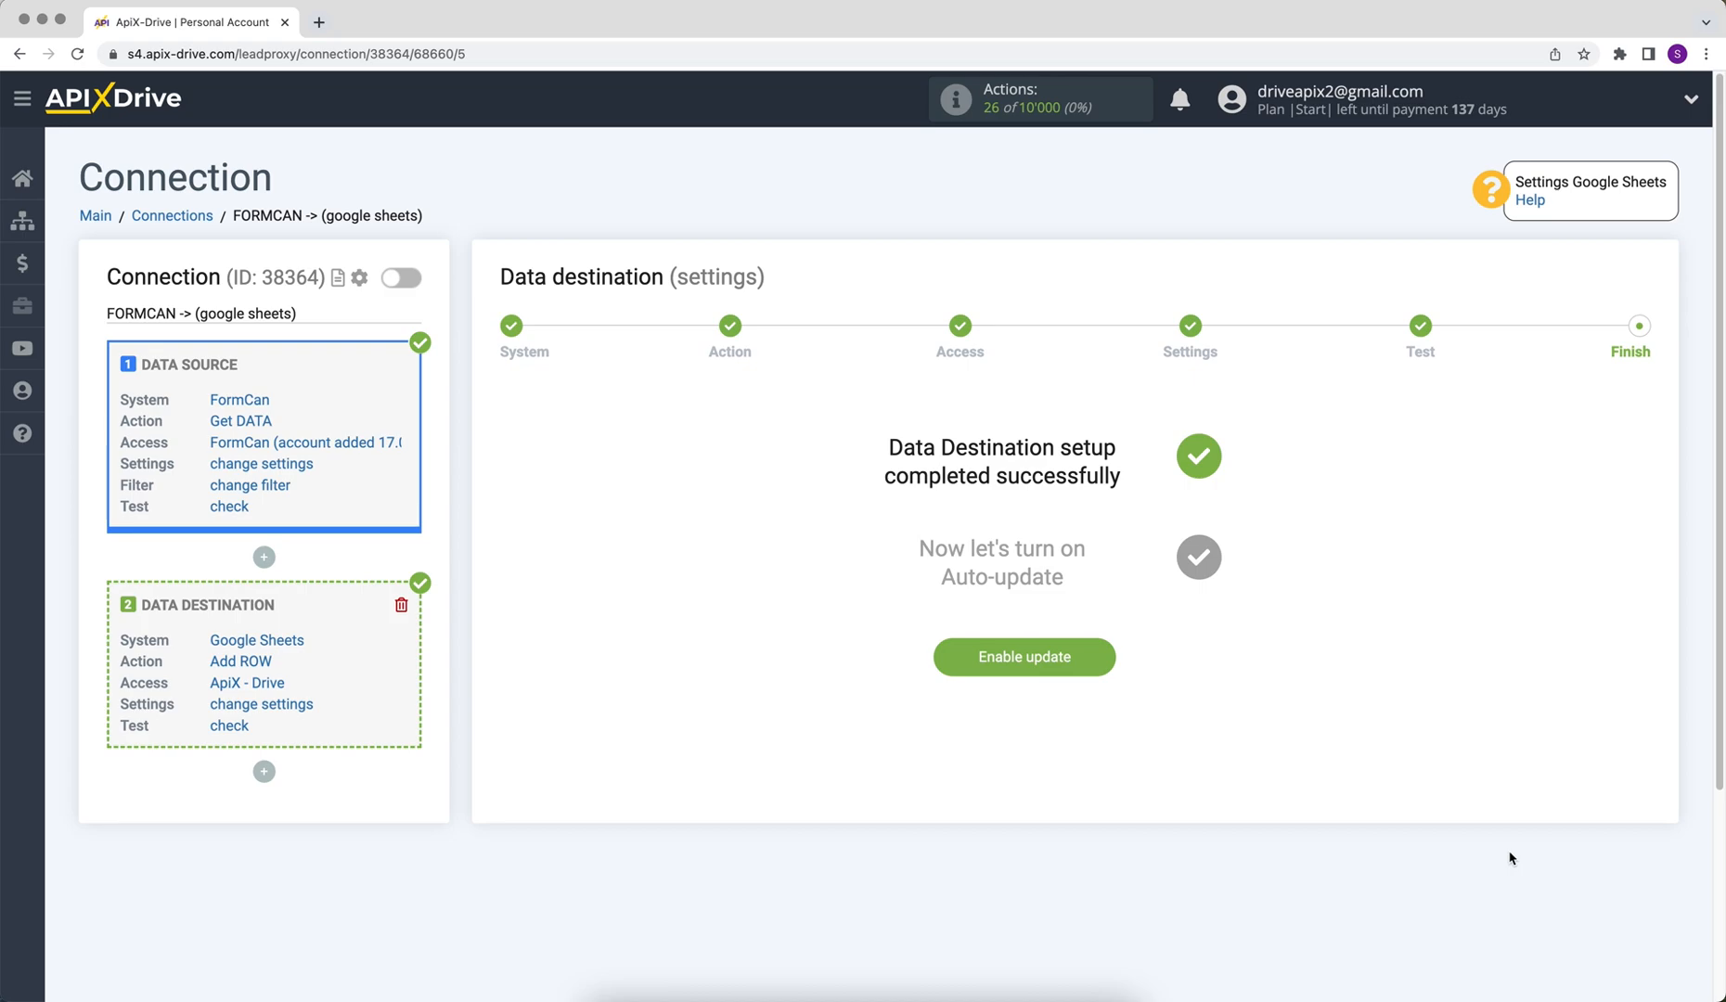
pyautogui.click(966, 667)
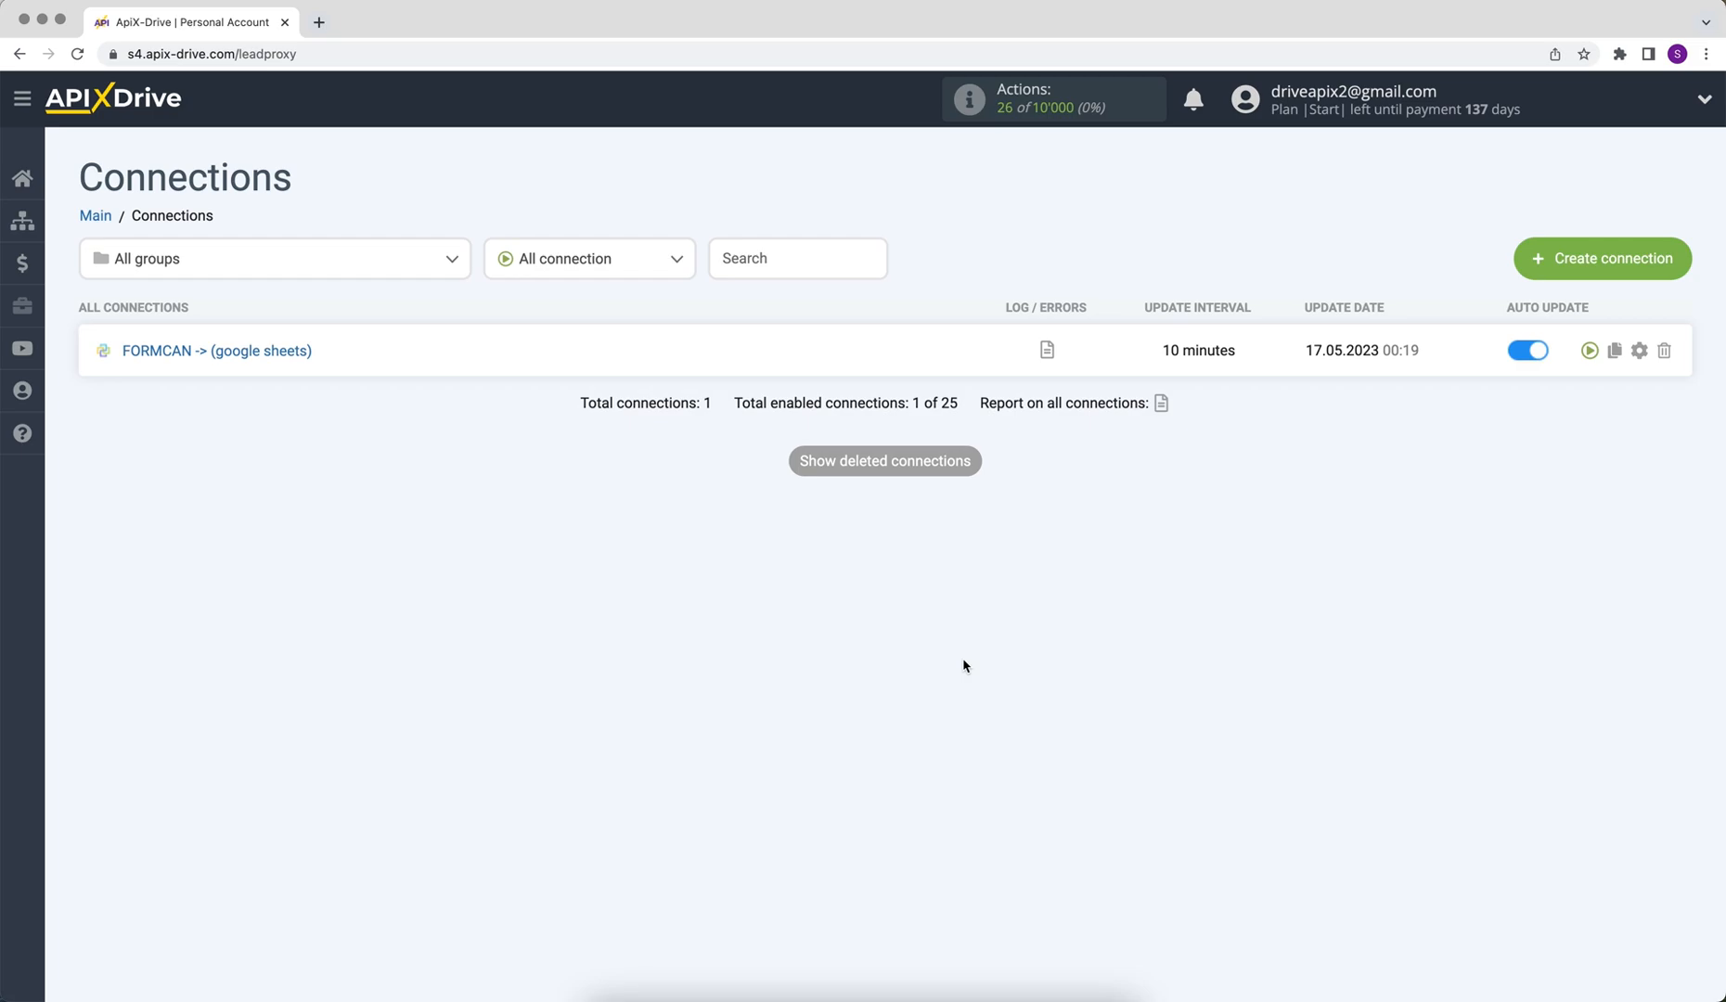
pyautogui.click(1638, 352)
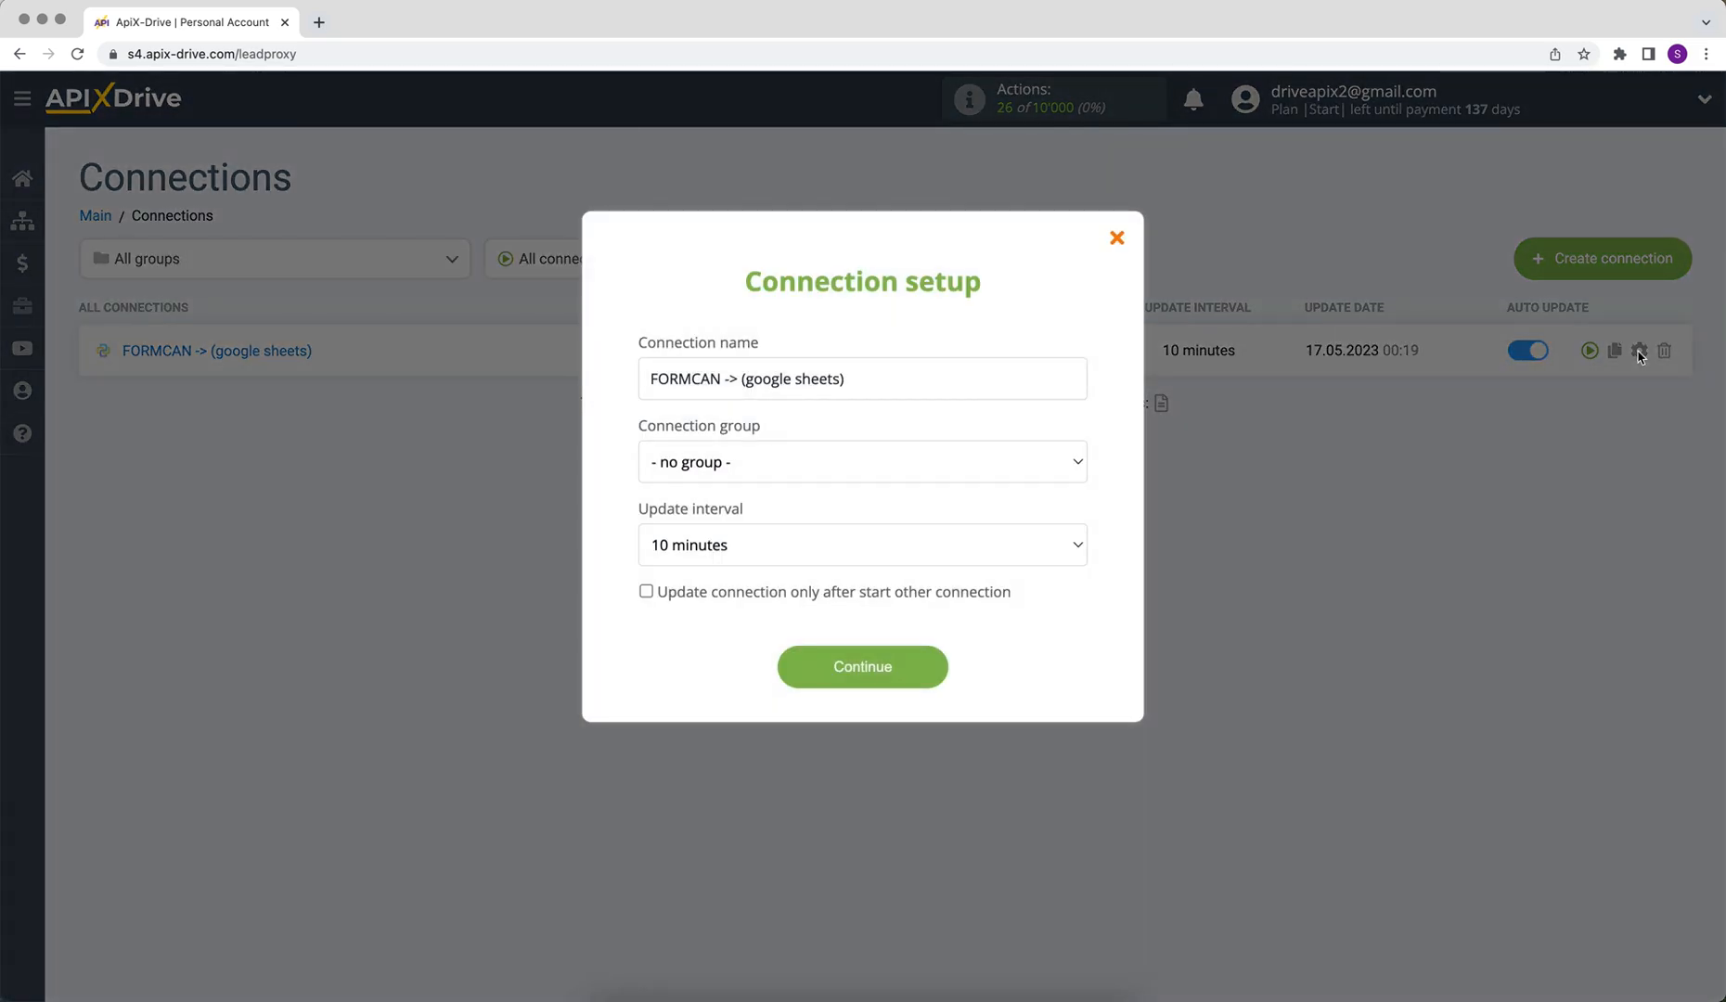
pyautogui.click(1026, 542)
pyautogui.click(937, 517)
pyautogui.click(795, 655)
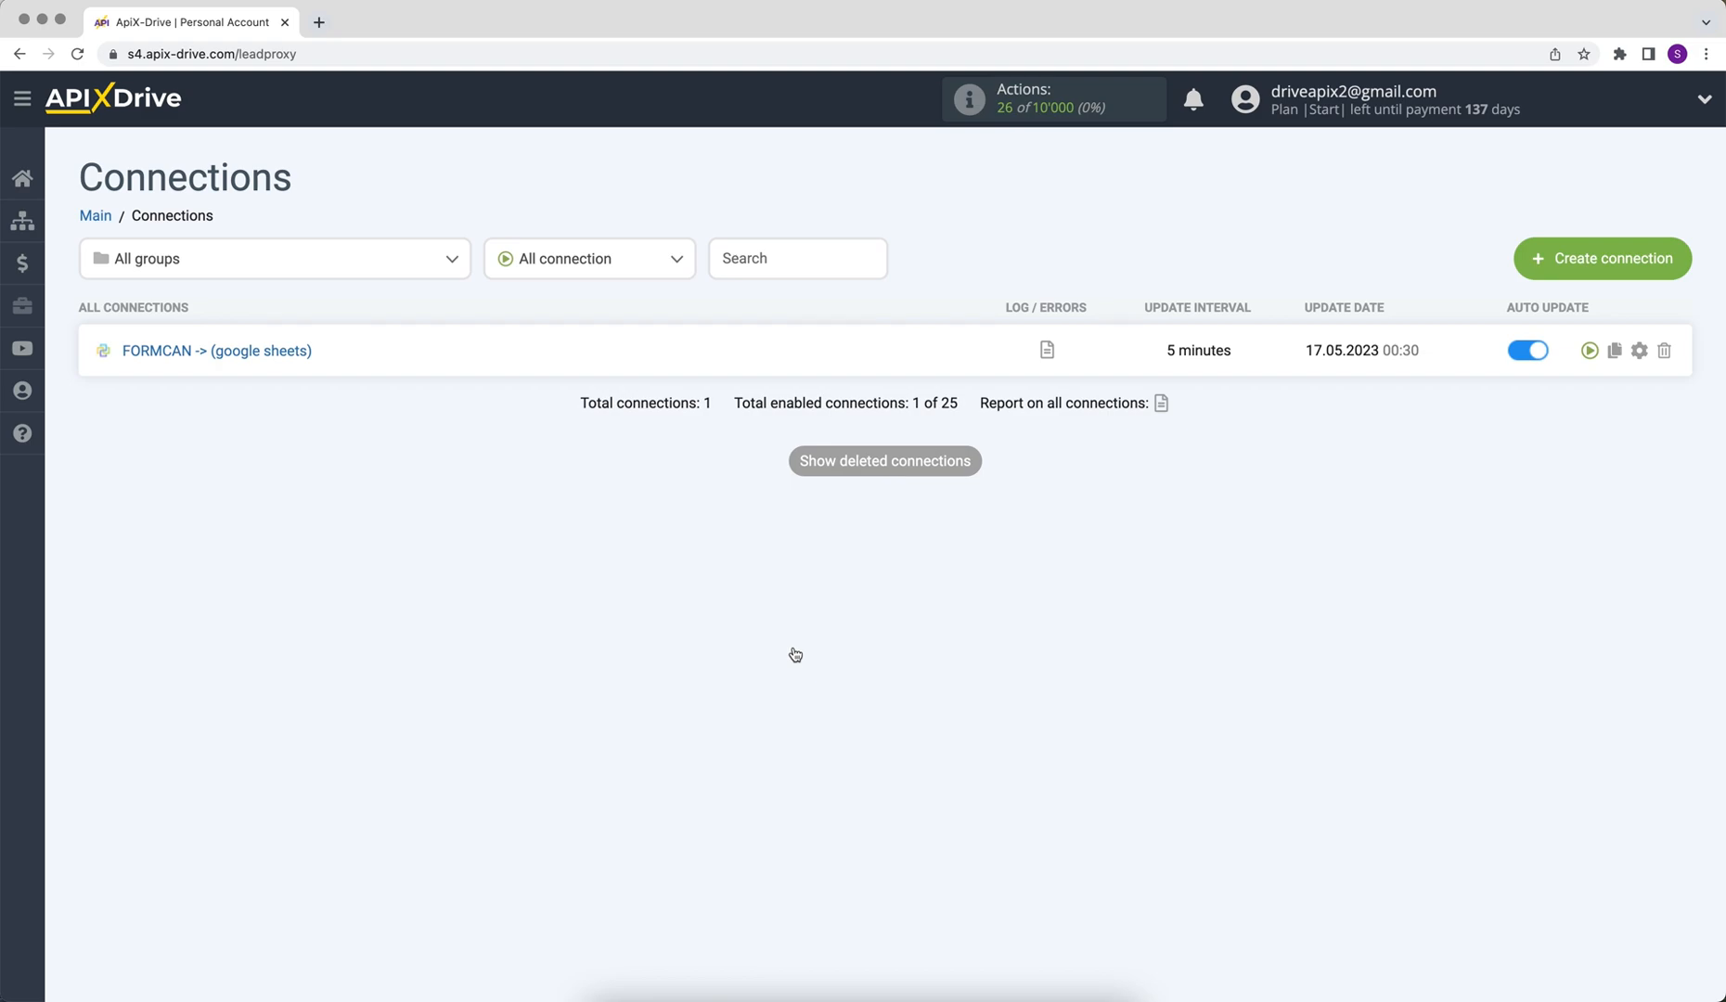